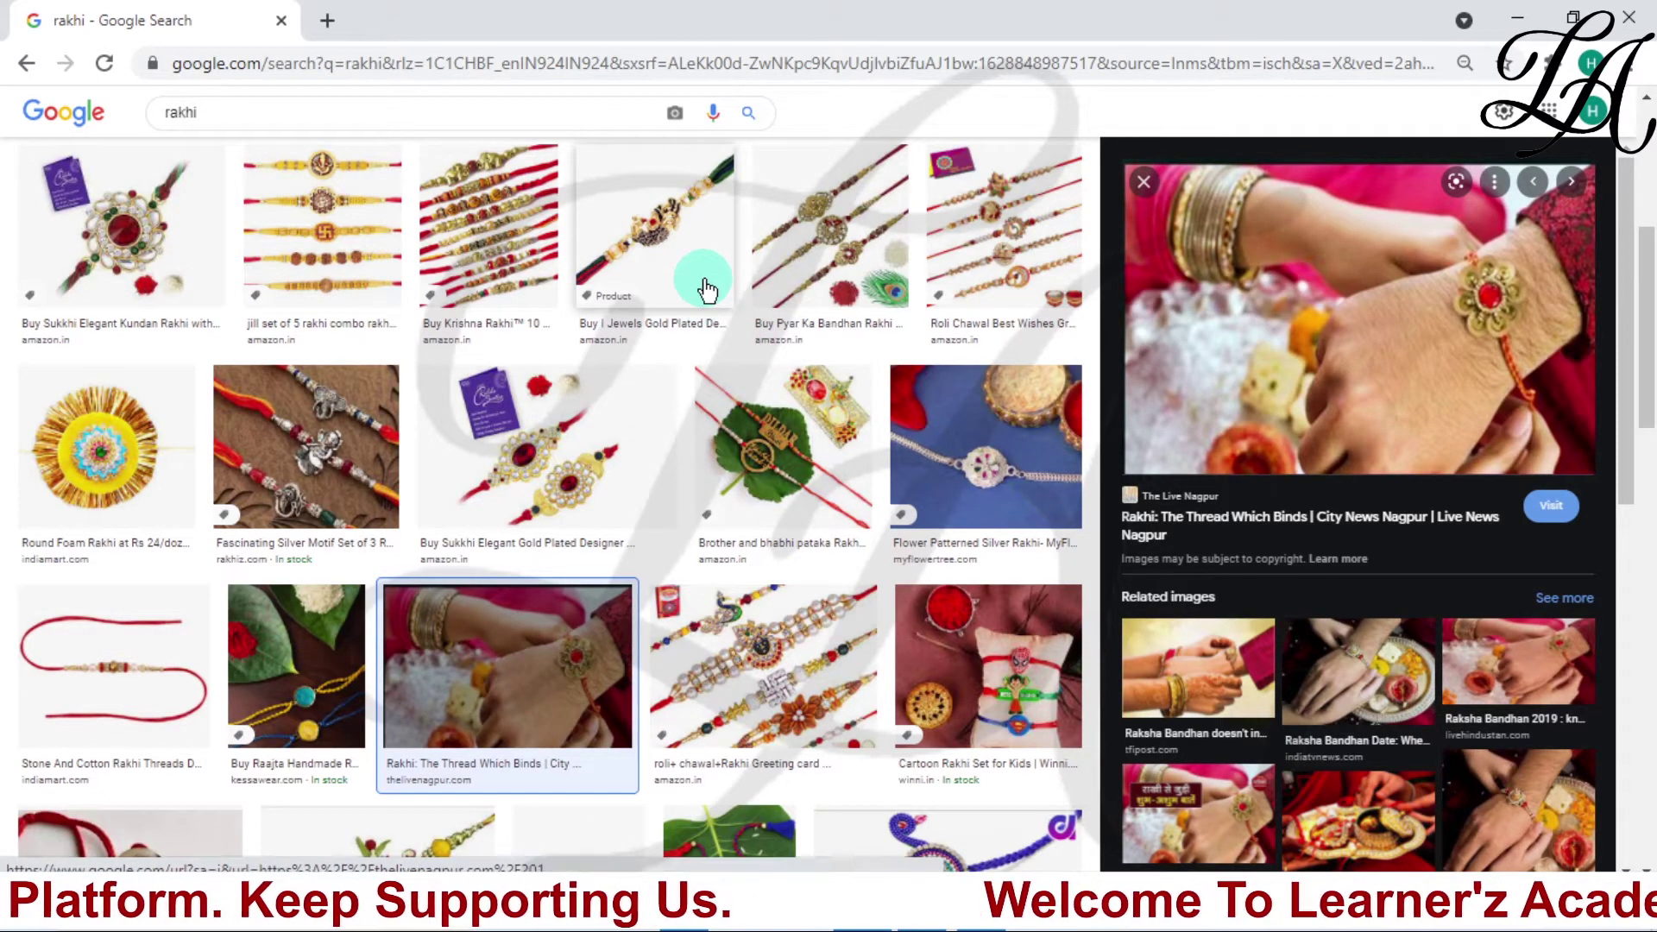
# - Copy the gold peacock rakhi image from the Google Images results and paste it into the Word document
pyautogui.click(706, 287)
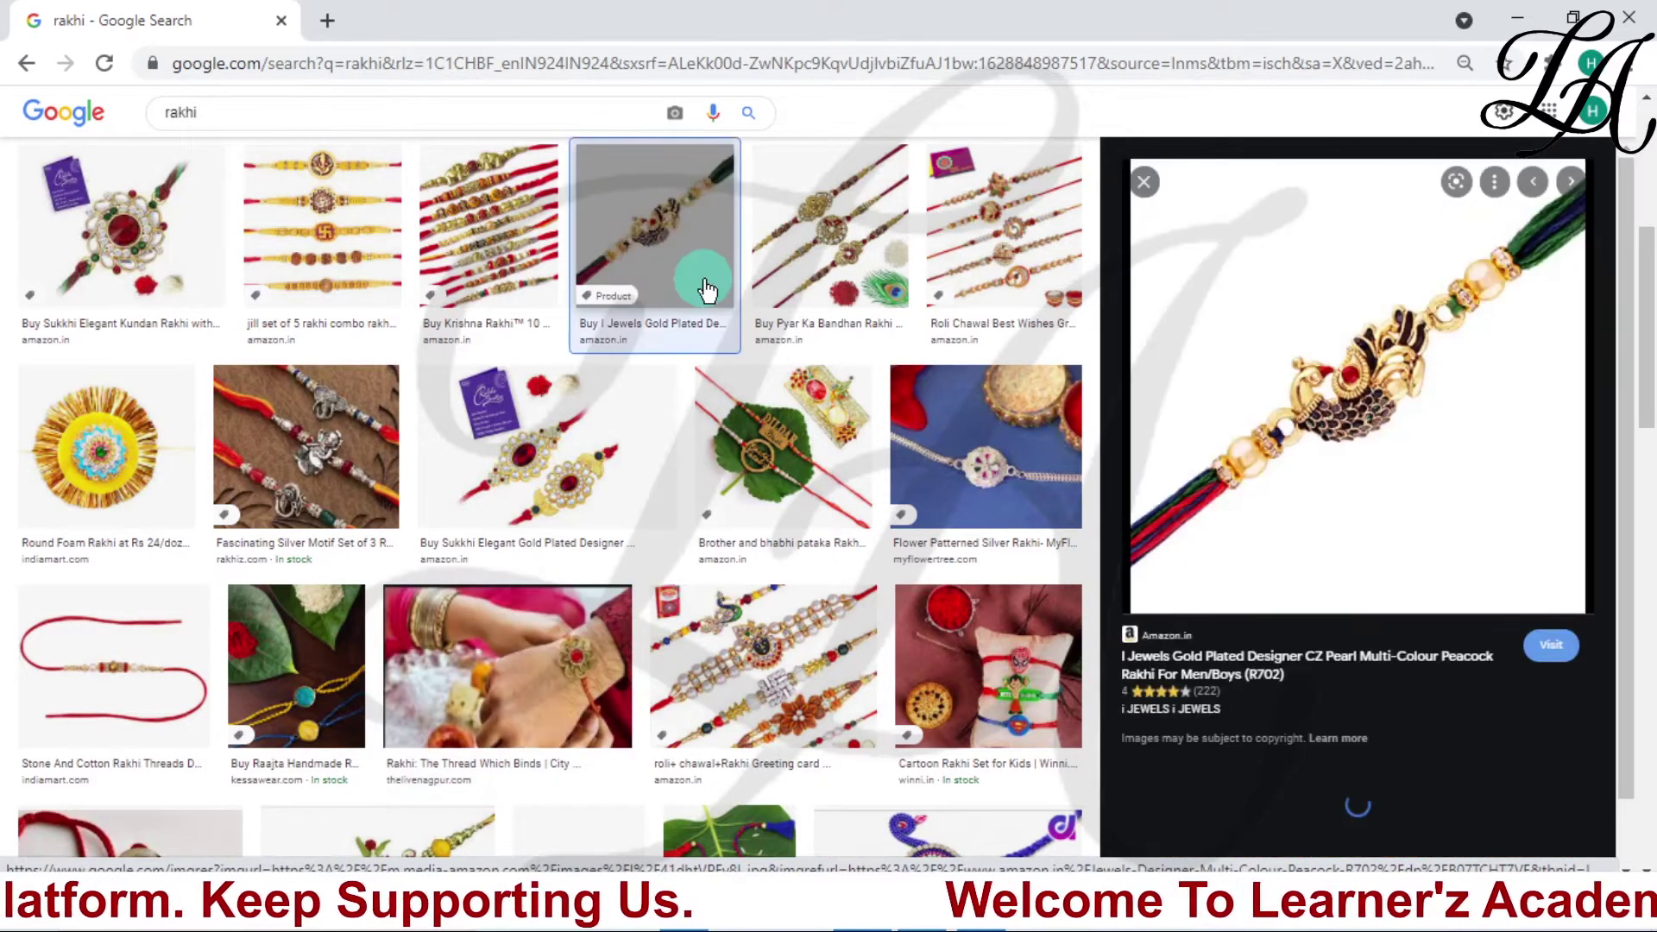
pyautogui.rightClick(1380, 388)
pyautogui.click(1424, 671)
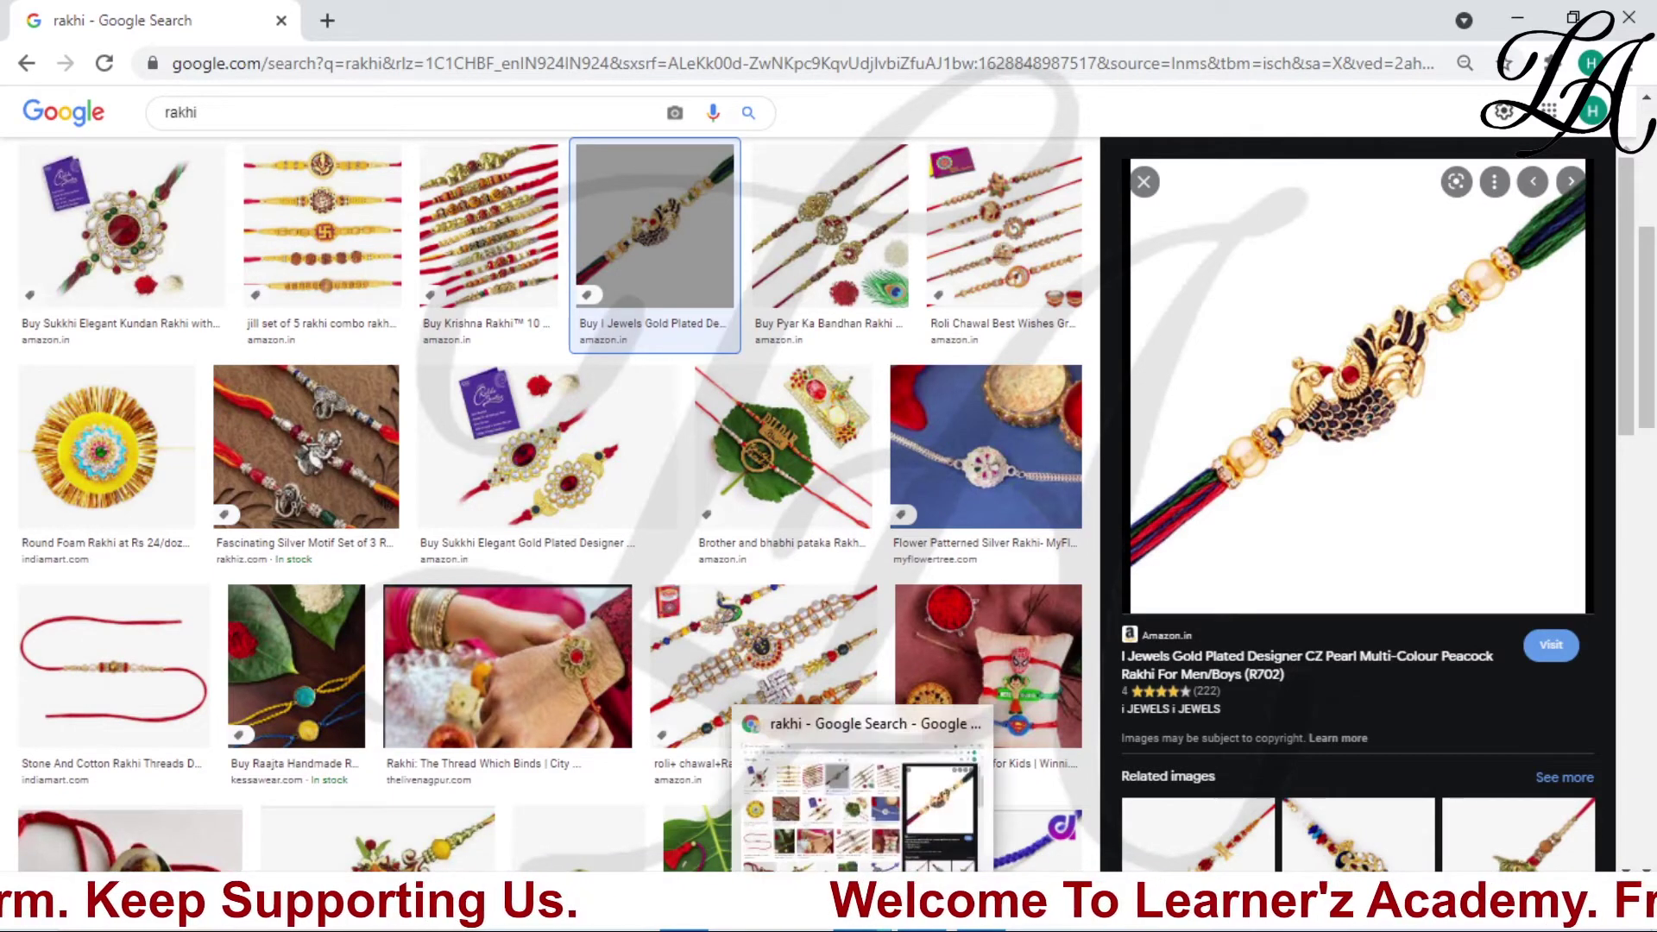
pyautogui.click(984, 855)
pyautogui.click(765, 470)
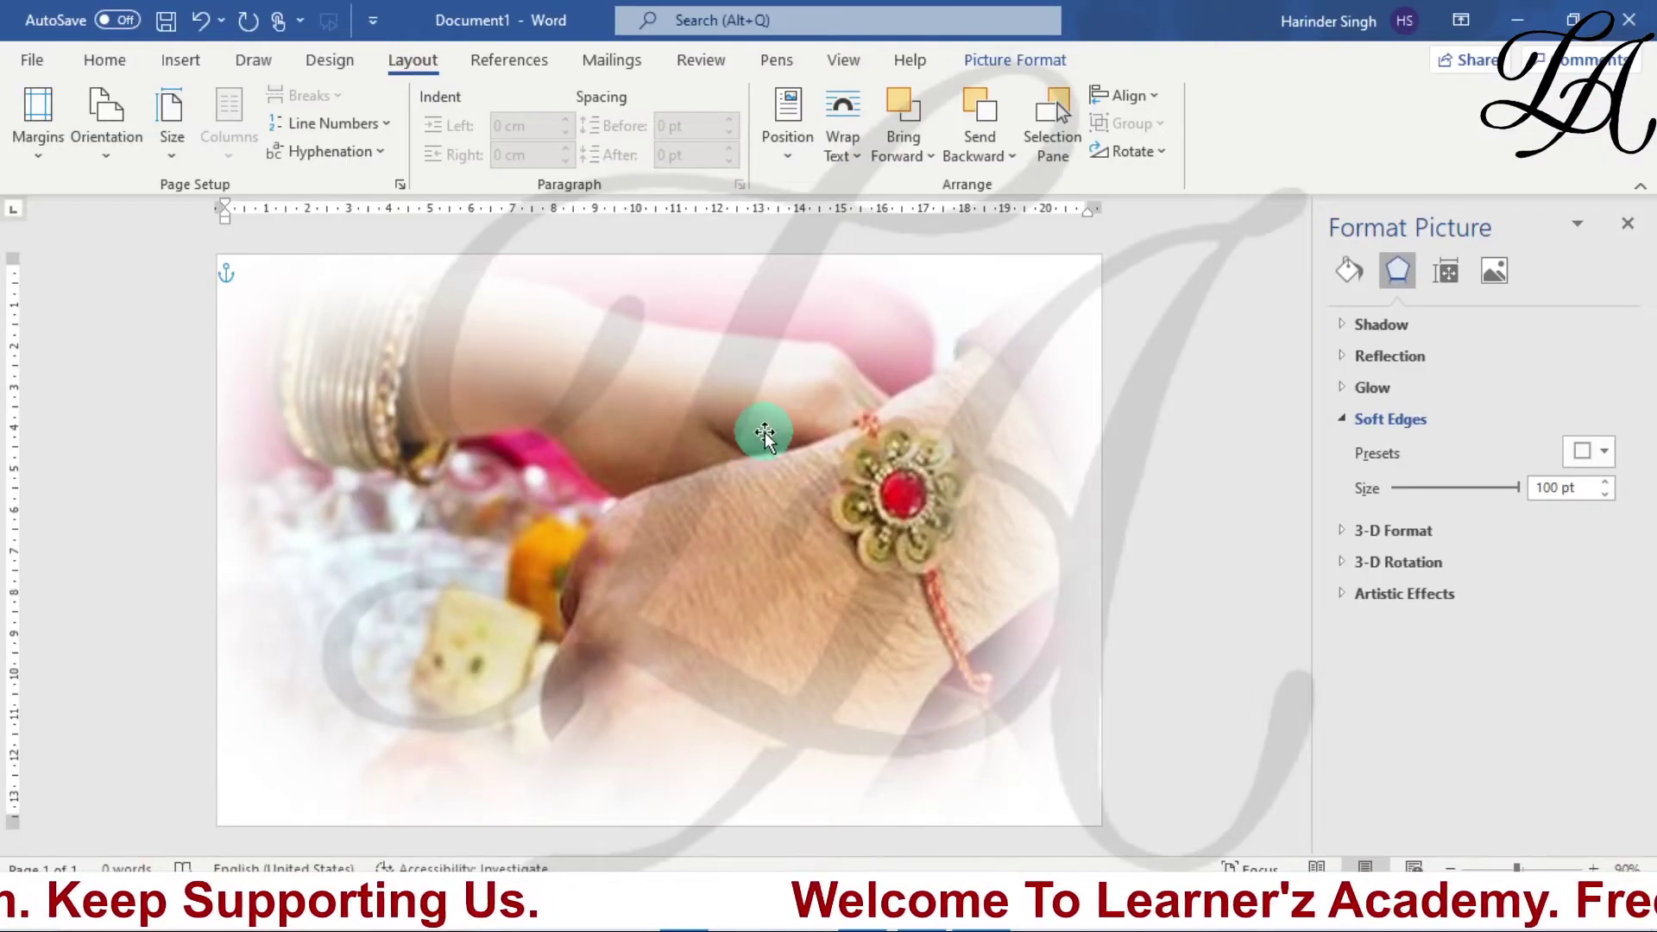
pyautogui.hotkey('ctrl', 'v')
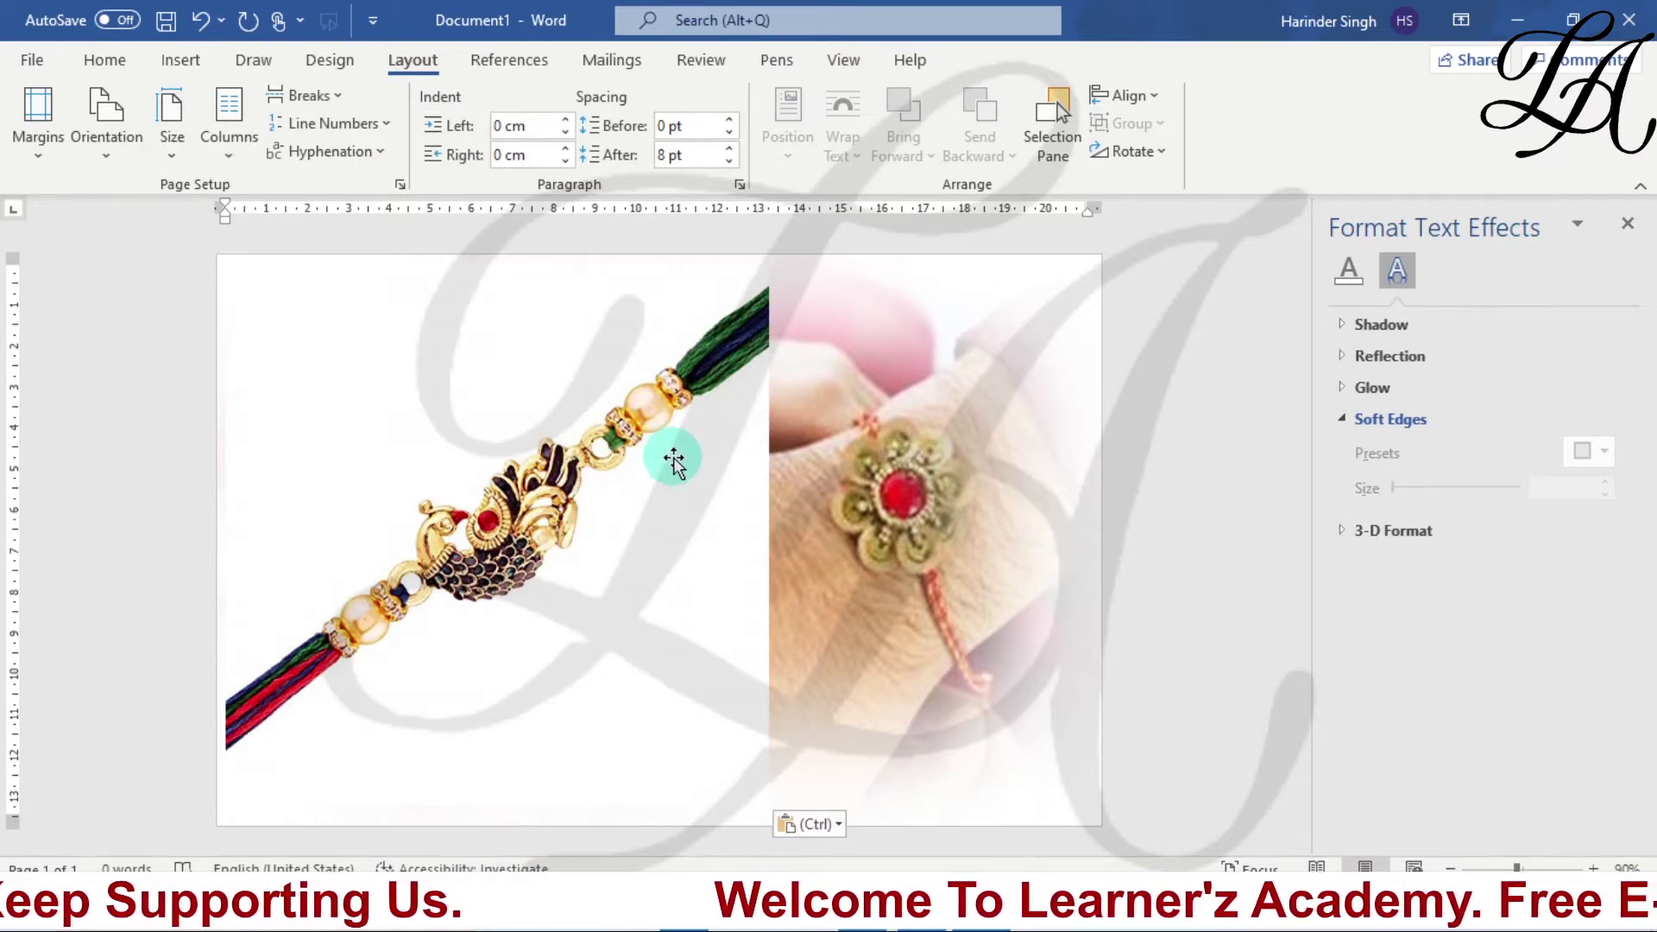
# - Set the pasted peacock rakhi picture's text wrapping to Behind Text
pyautogui.click(674, 462)
pyautogui.click(1043, 63)
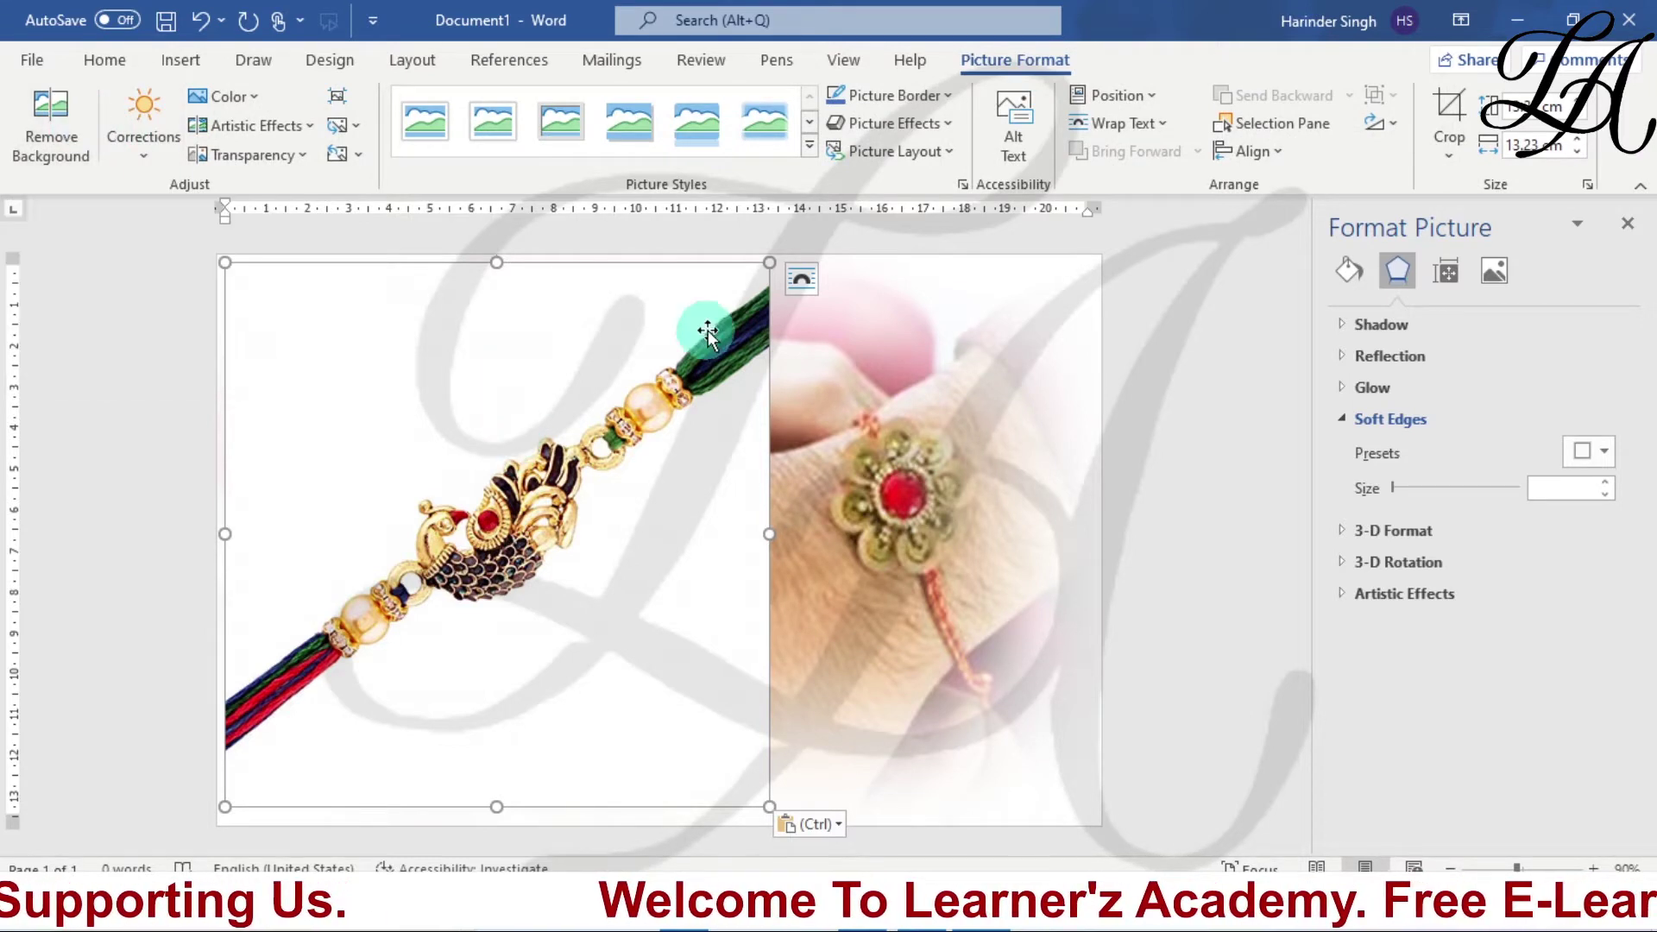
pyautogui.click(801, 279)
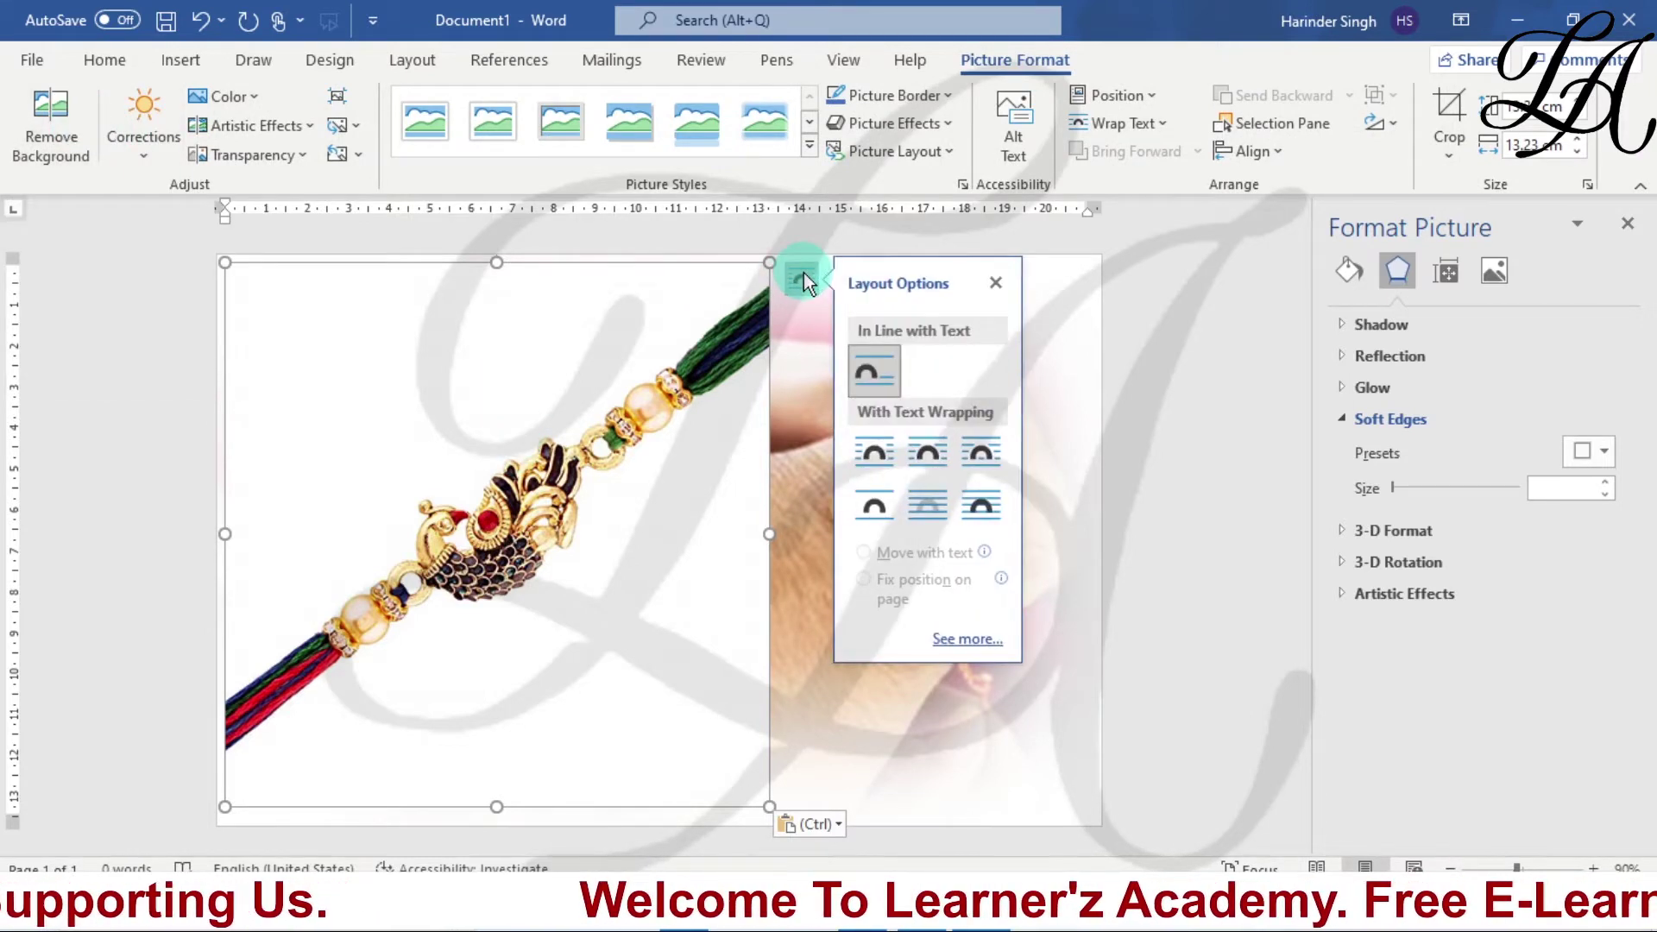
pyautogui.click(941, 513)
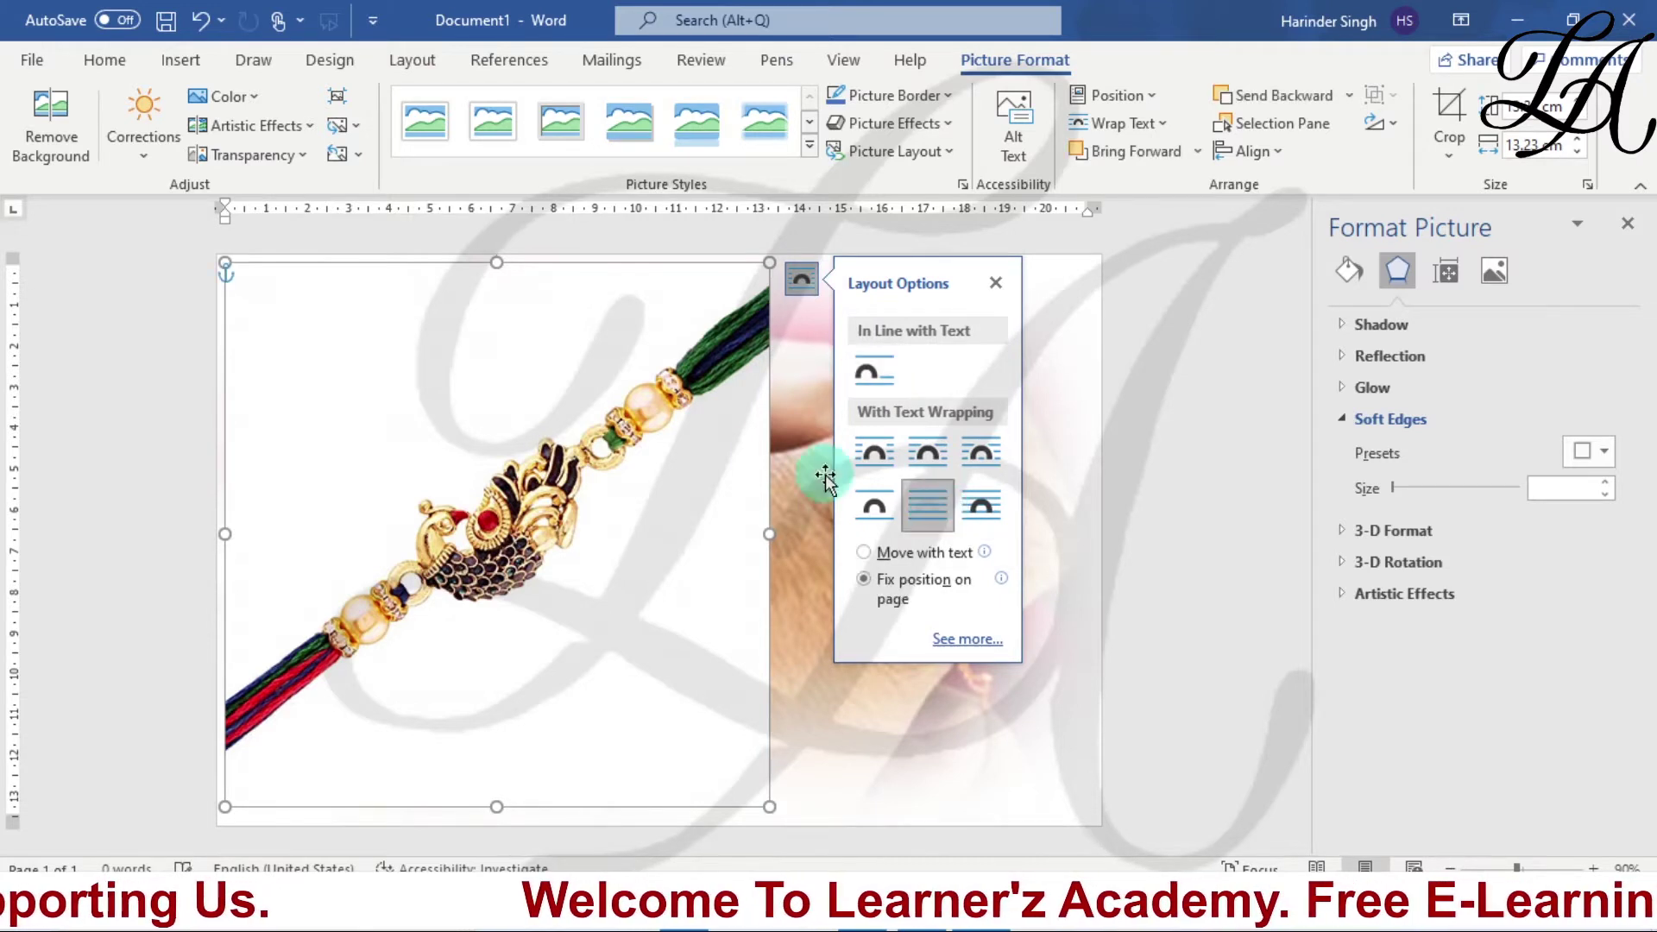
pyautogui.click(995, 282)
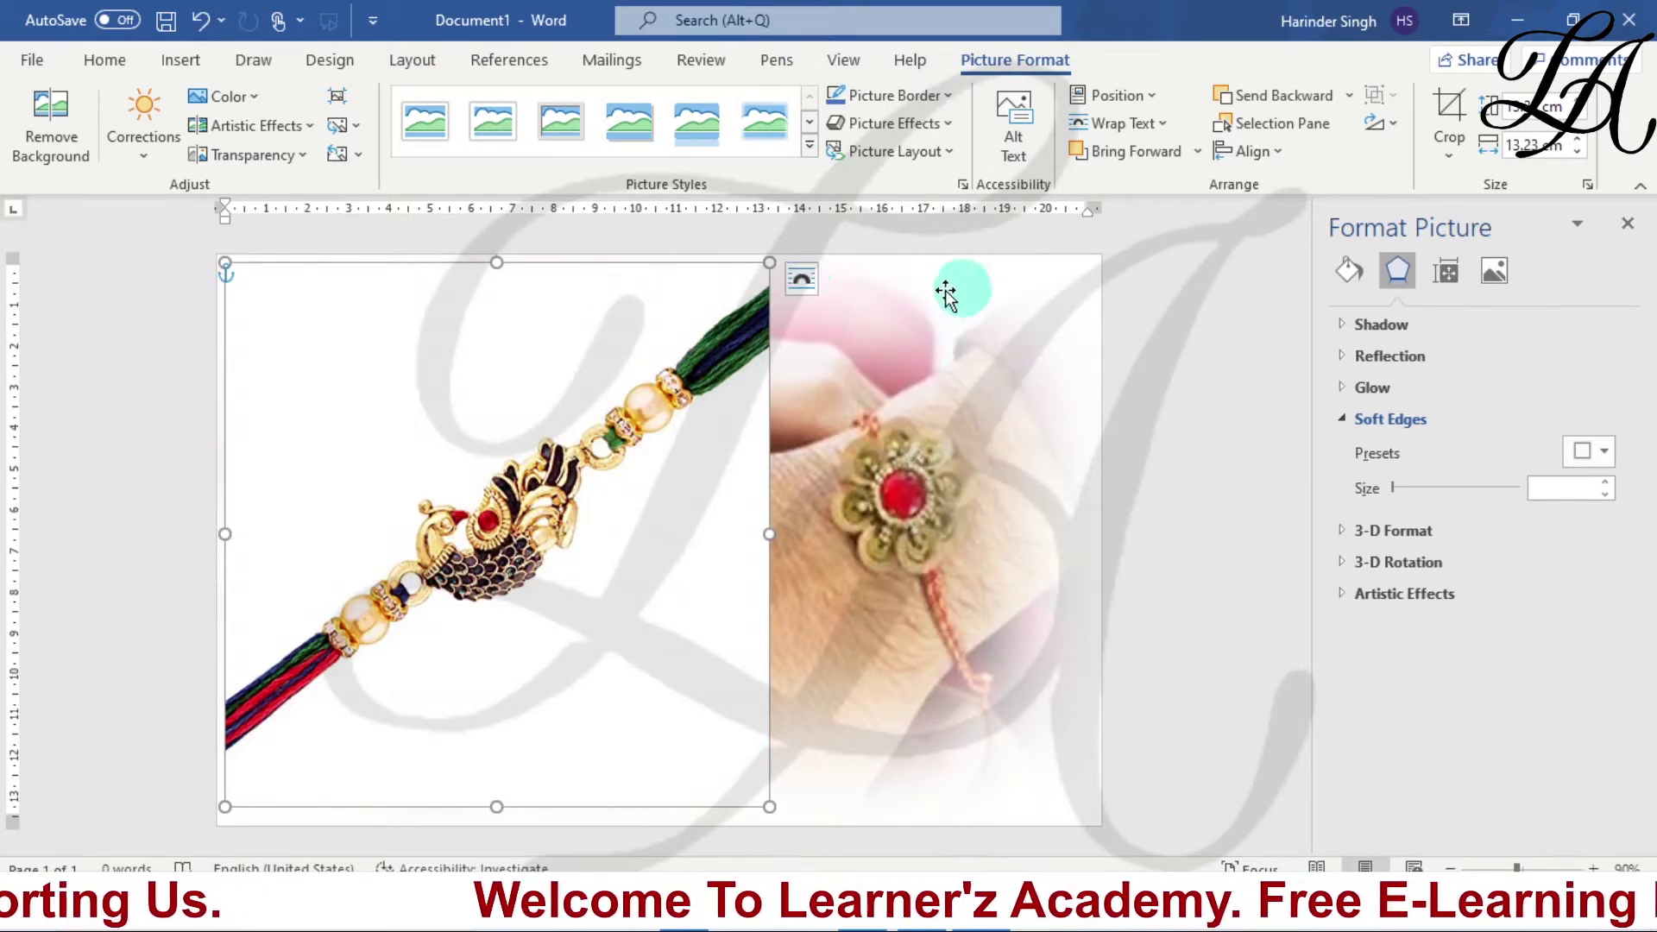
# - Remove the peacock rakhi picture's background, marking the thread ends as areas to keep, and keep the changes
pyautogui.click(76, 114)
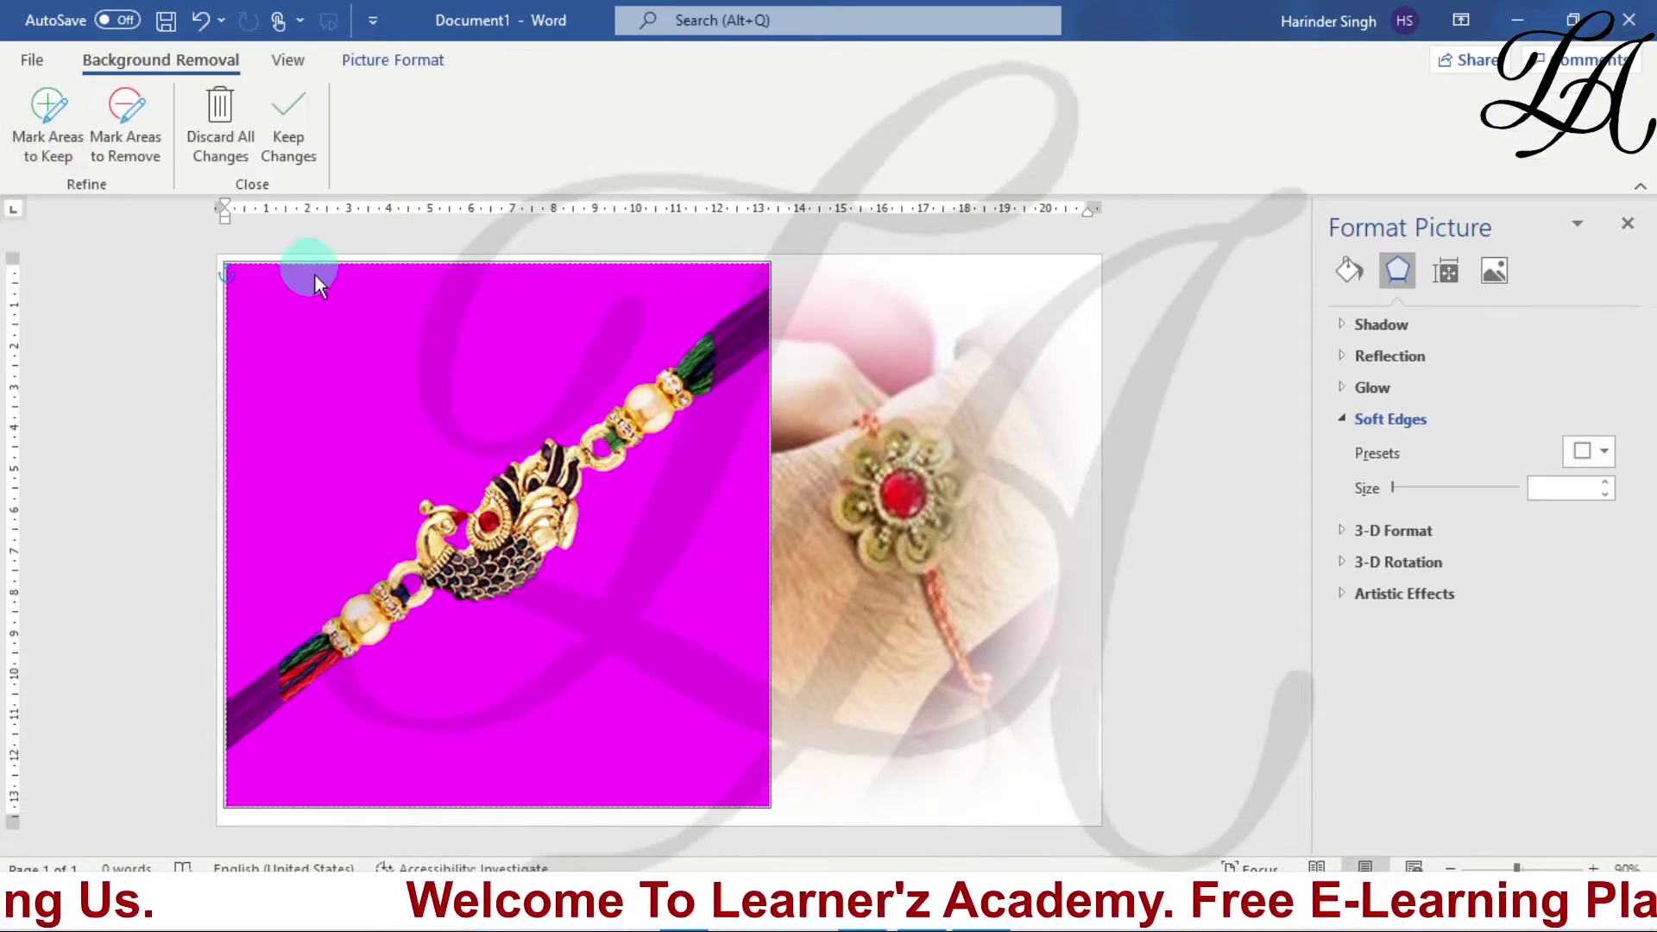
pyautogui.click(42, 130)
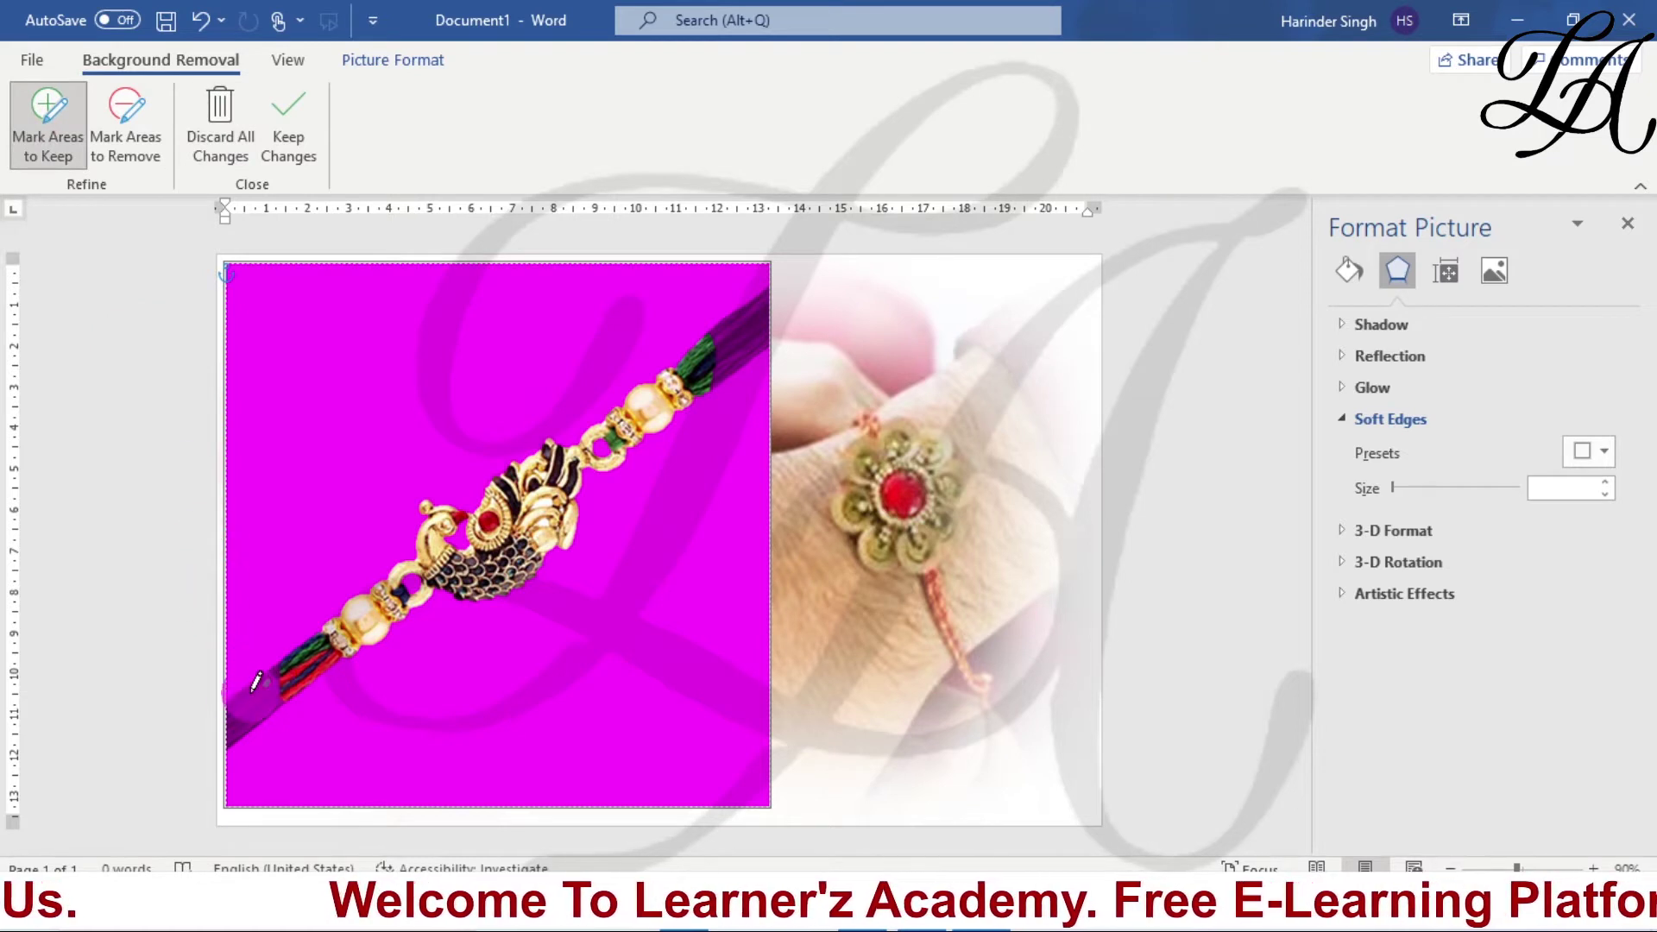
pyautogui.moveTo(252, 692); pyautogui.dragTo(240, 702)
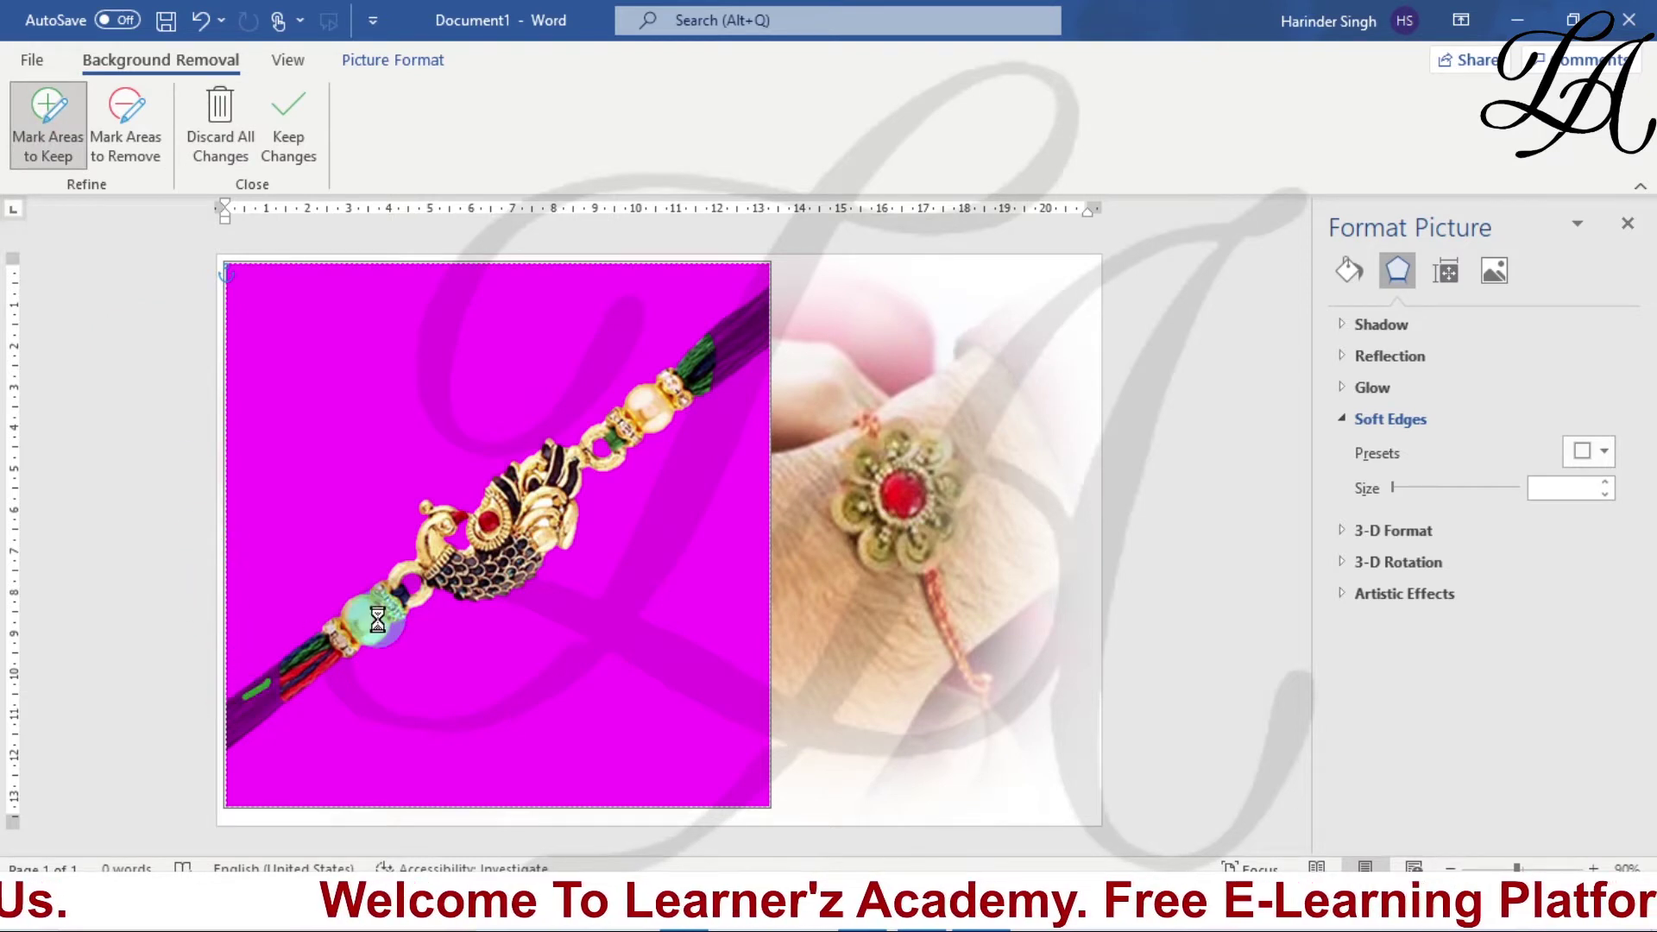
pyautogui.click(726, 337)
pyautogui.click(589, 455)
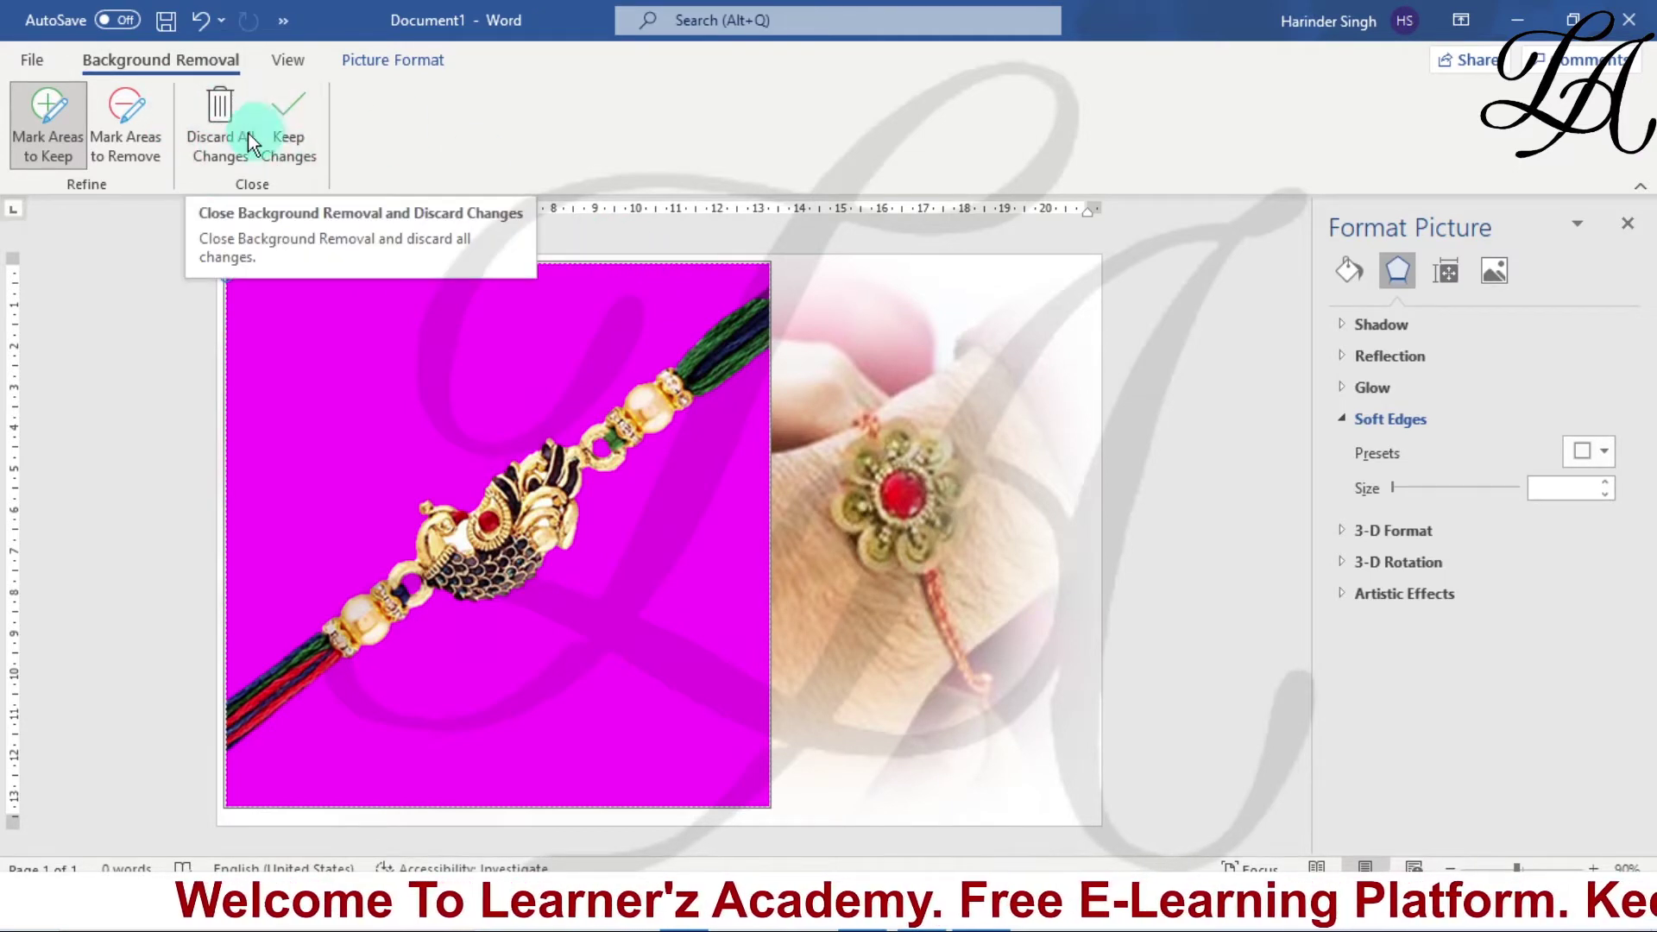
pyautogui.click(265, 107)
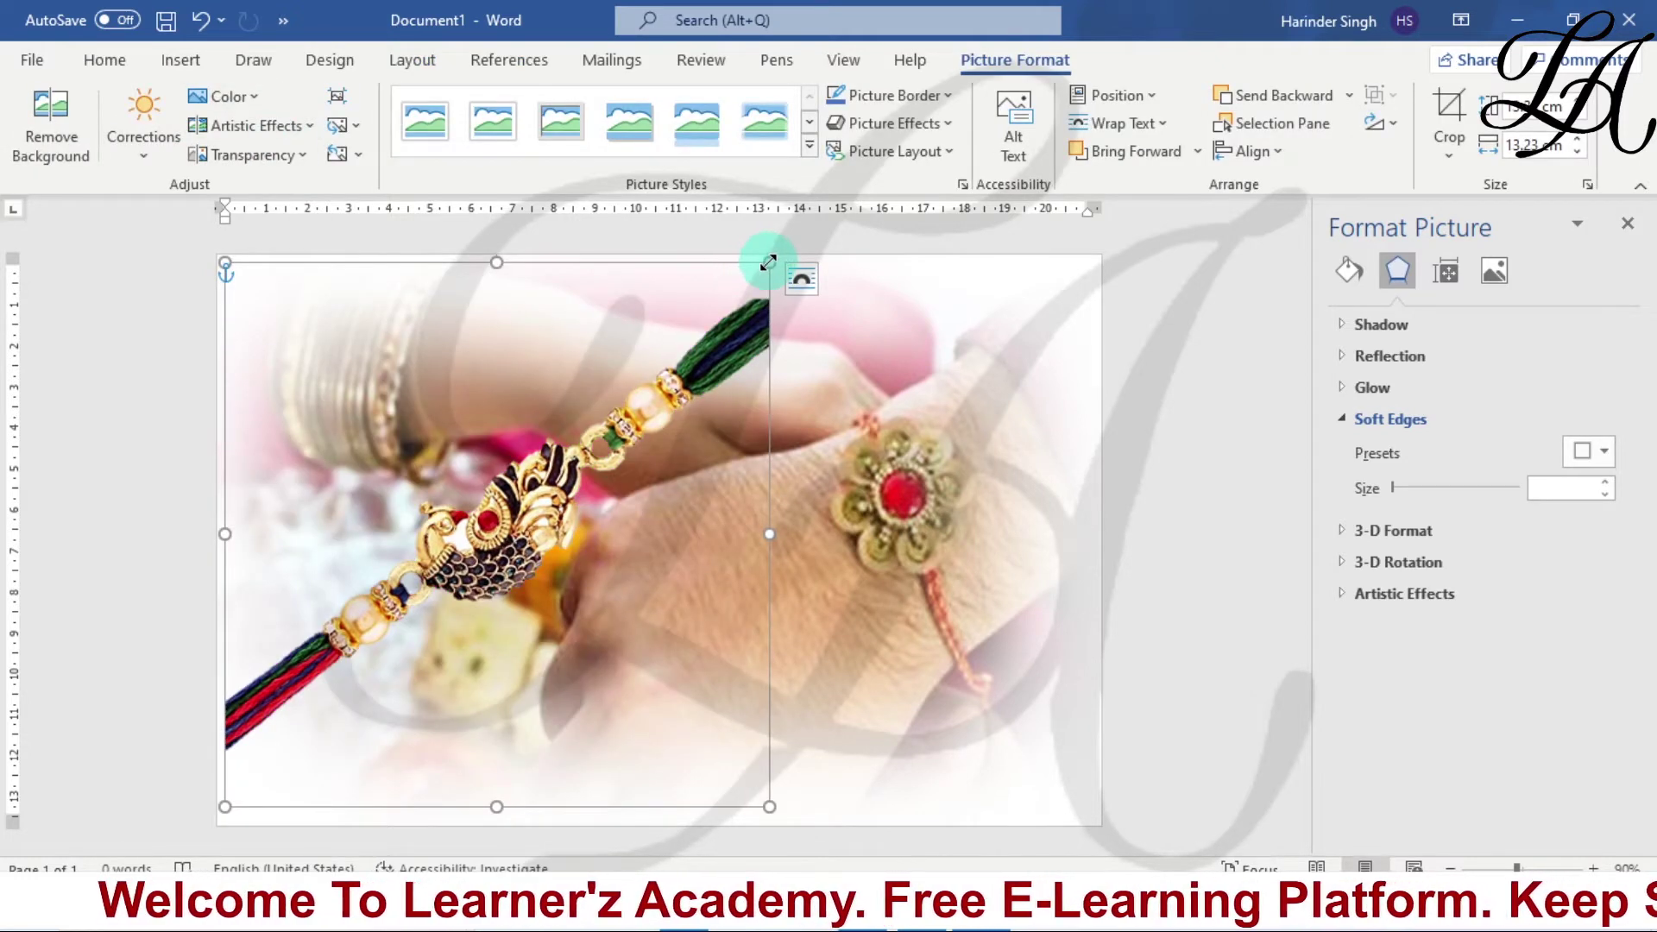
# - Shrink the peacock rakhi to about 8.15 cm wide and move it into the page's upper-left corner
pyautogui.moveTo(769, 263); pyautogui.dragTo(529, 471)
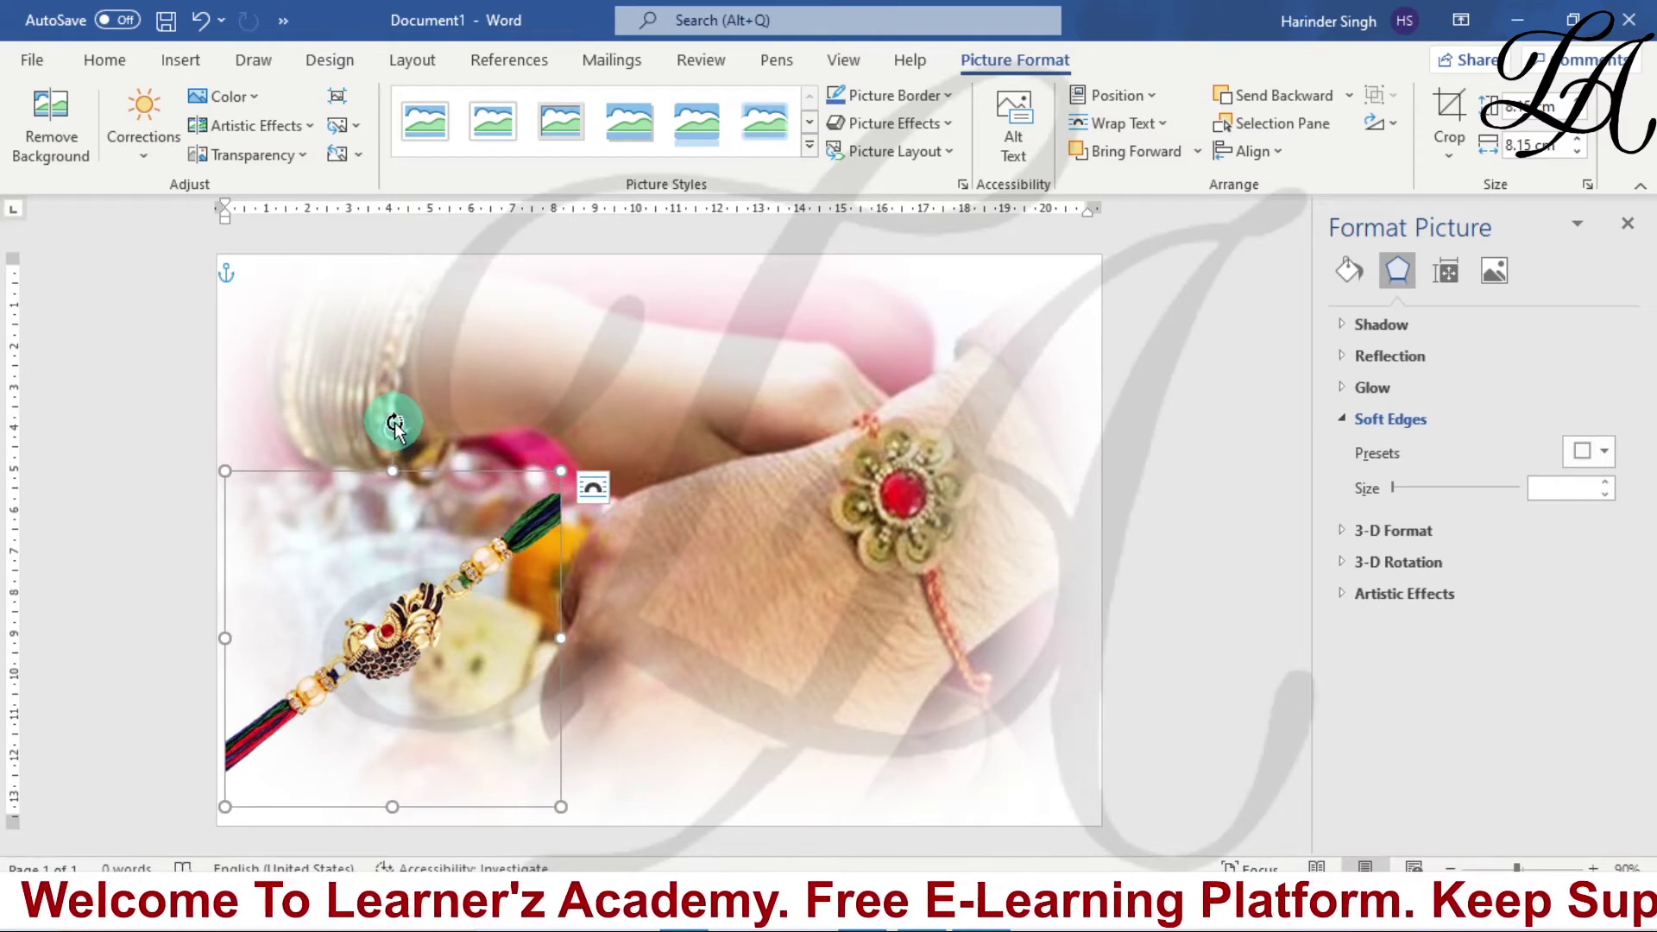
pyautogui.moveTo(340, 465); pyautogui.dragTo(283, 207)
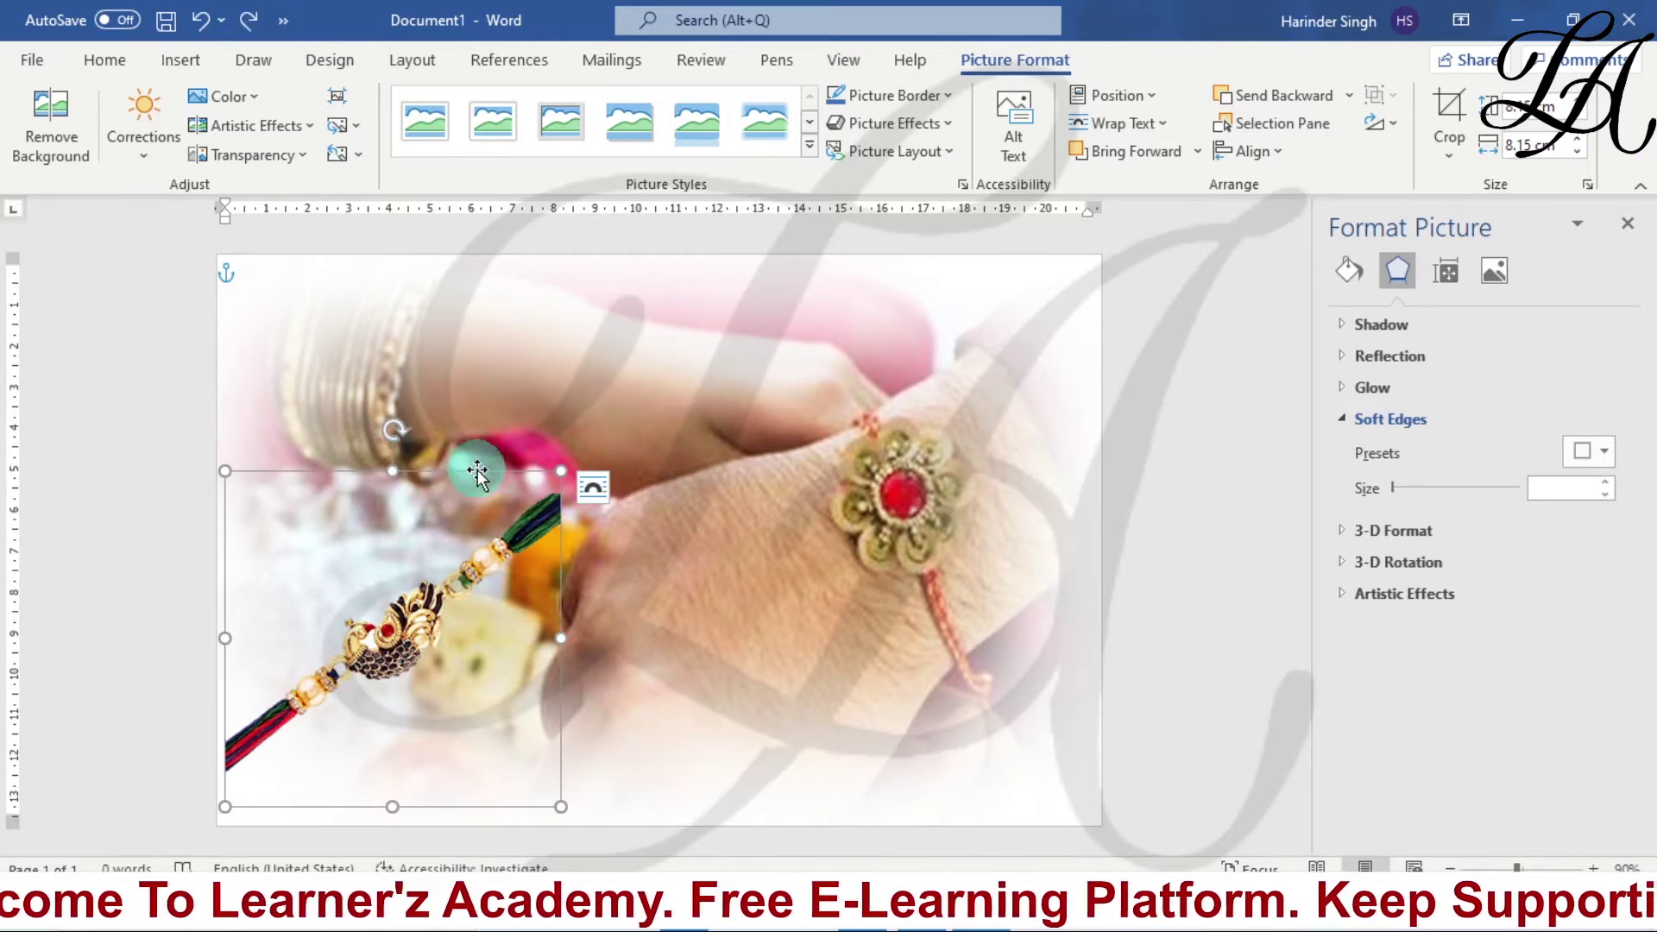
pyautogui.moveTo(477, 482); pyautogui.dragTo(451, 264)
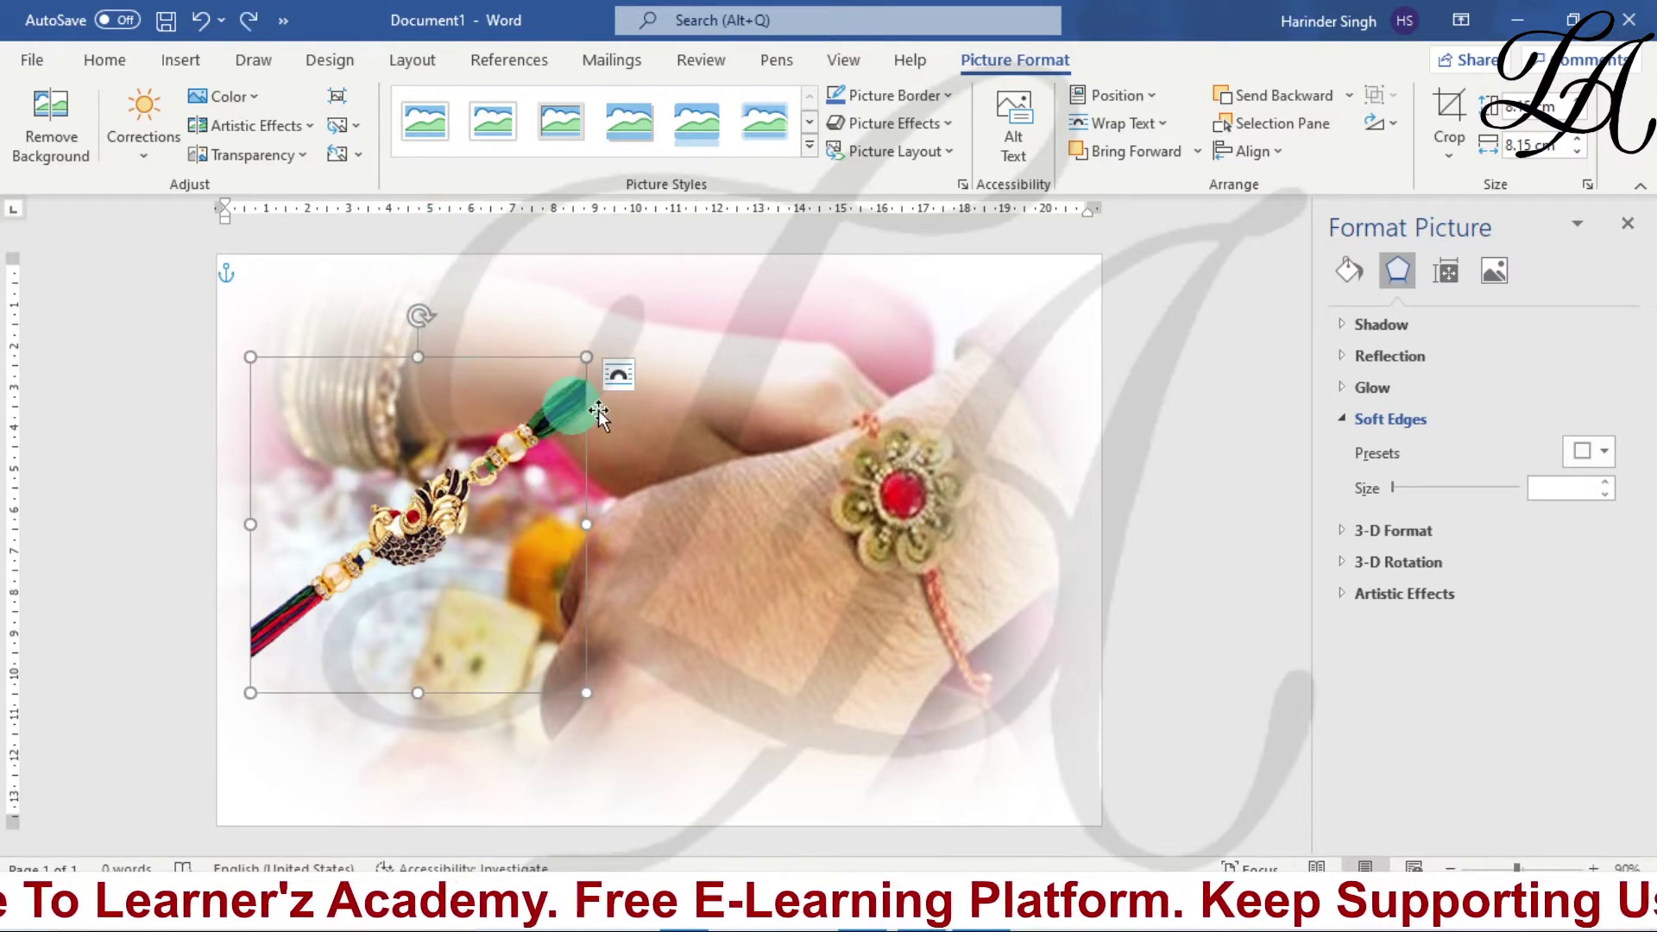
pyautogui.click(670, 445)
pyautogui.click(414, 505)
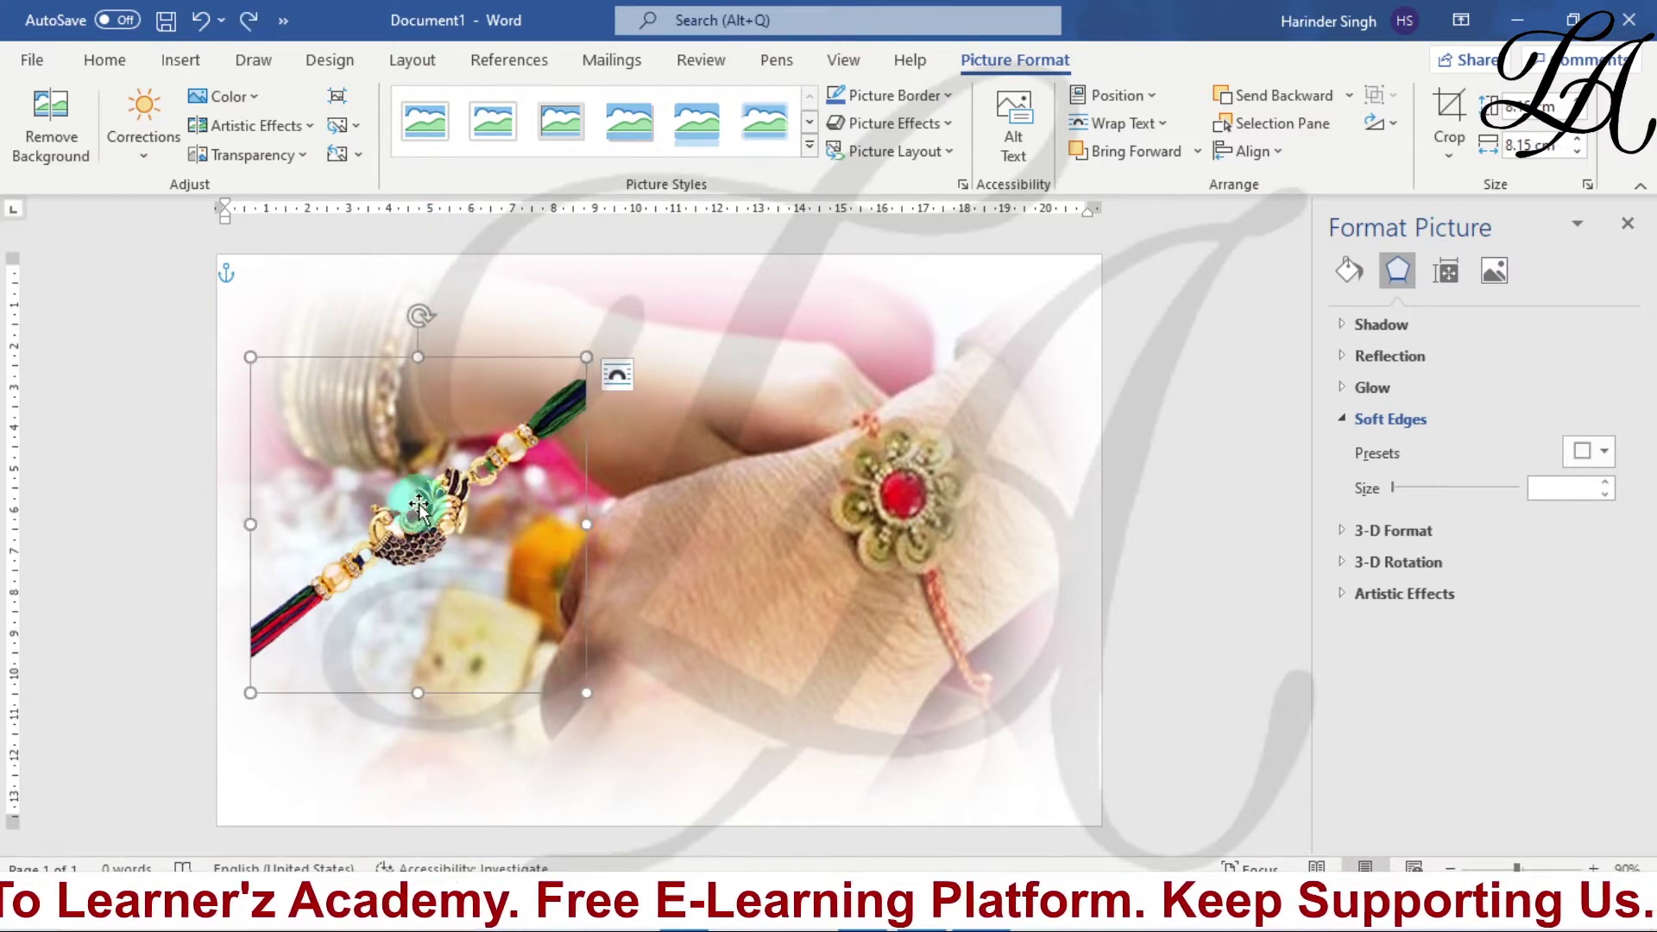
pyautogui.moveTo(474, 359); pyautogui.dragTo(451, 244)
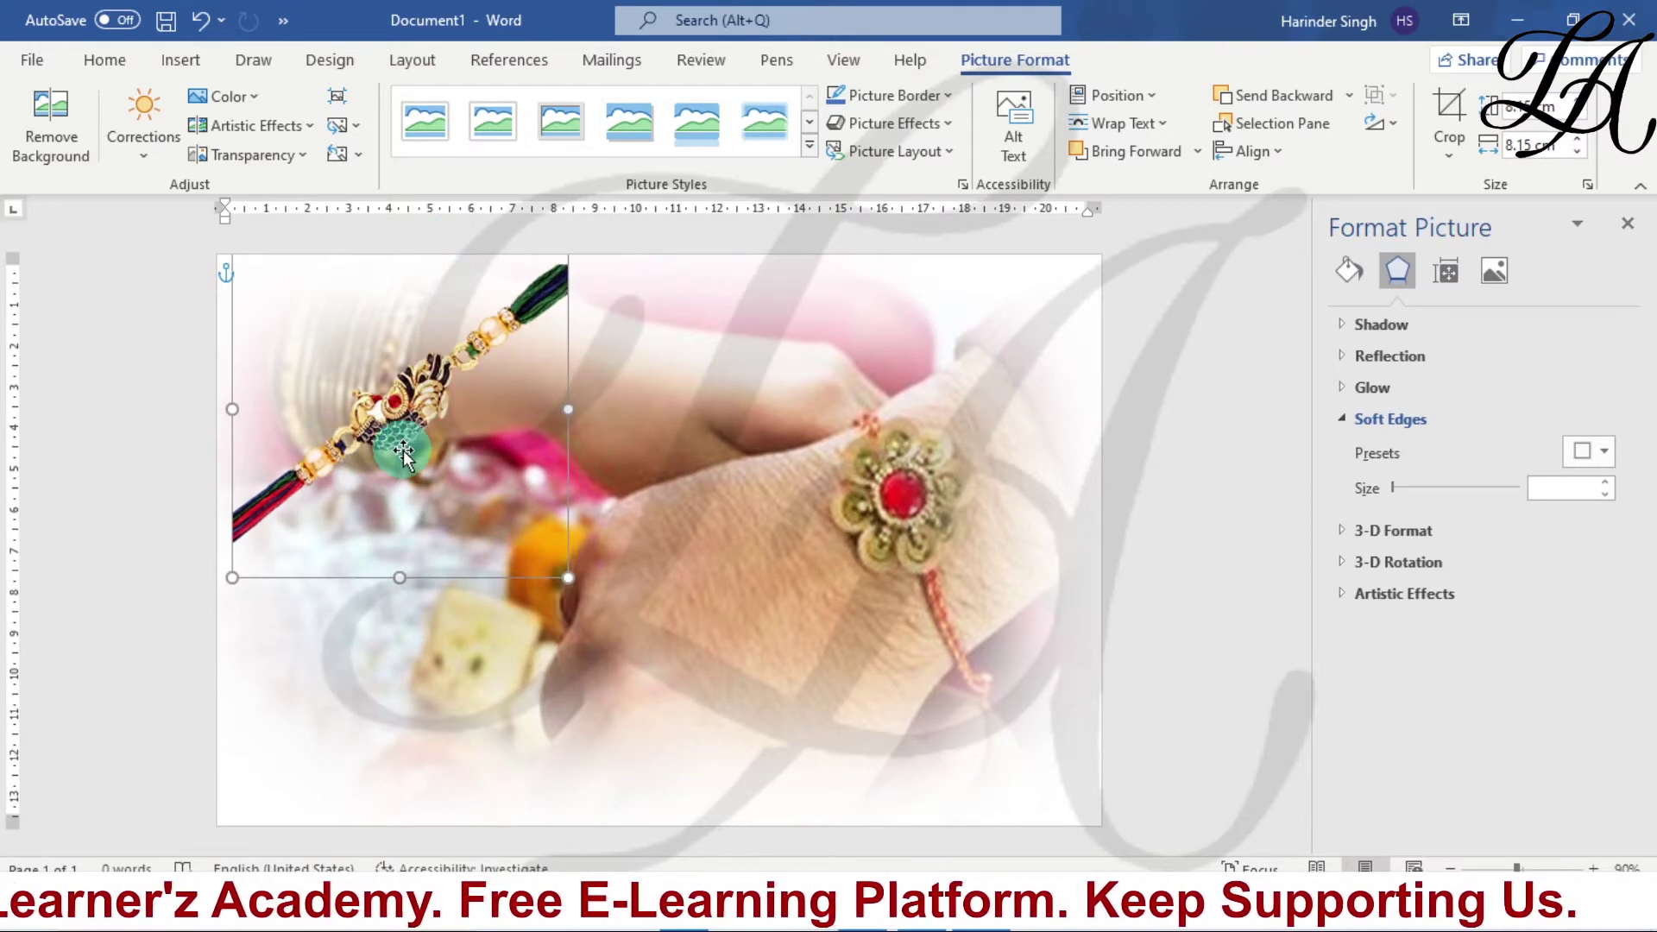
pyautogui.moveTo(500, 510); pyautogui.dragTo(477, 470)
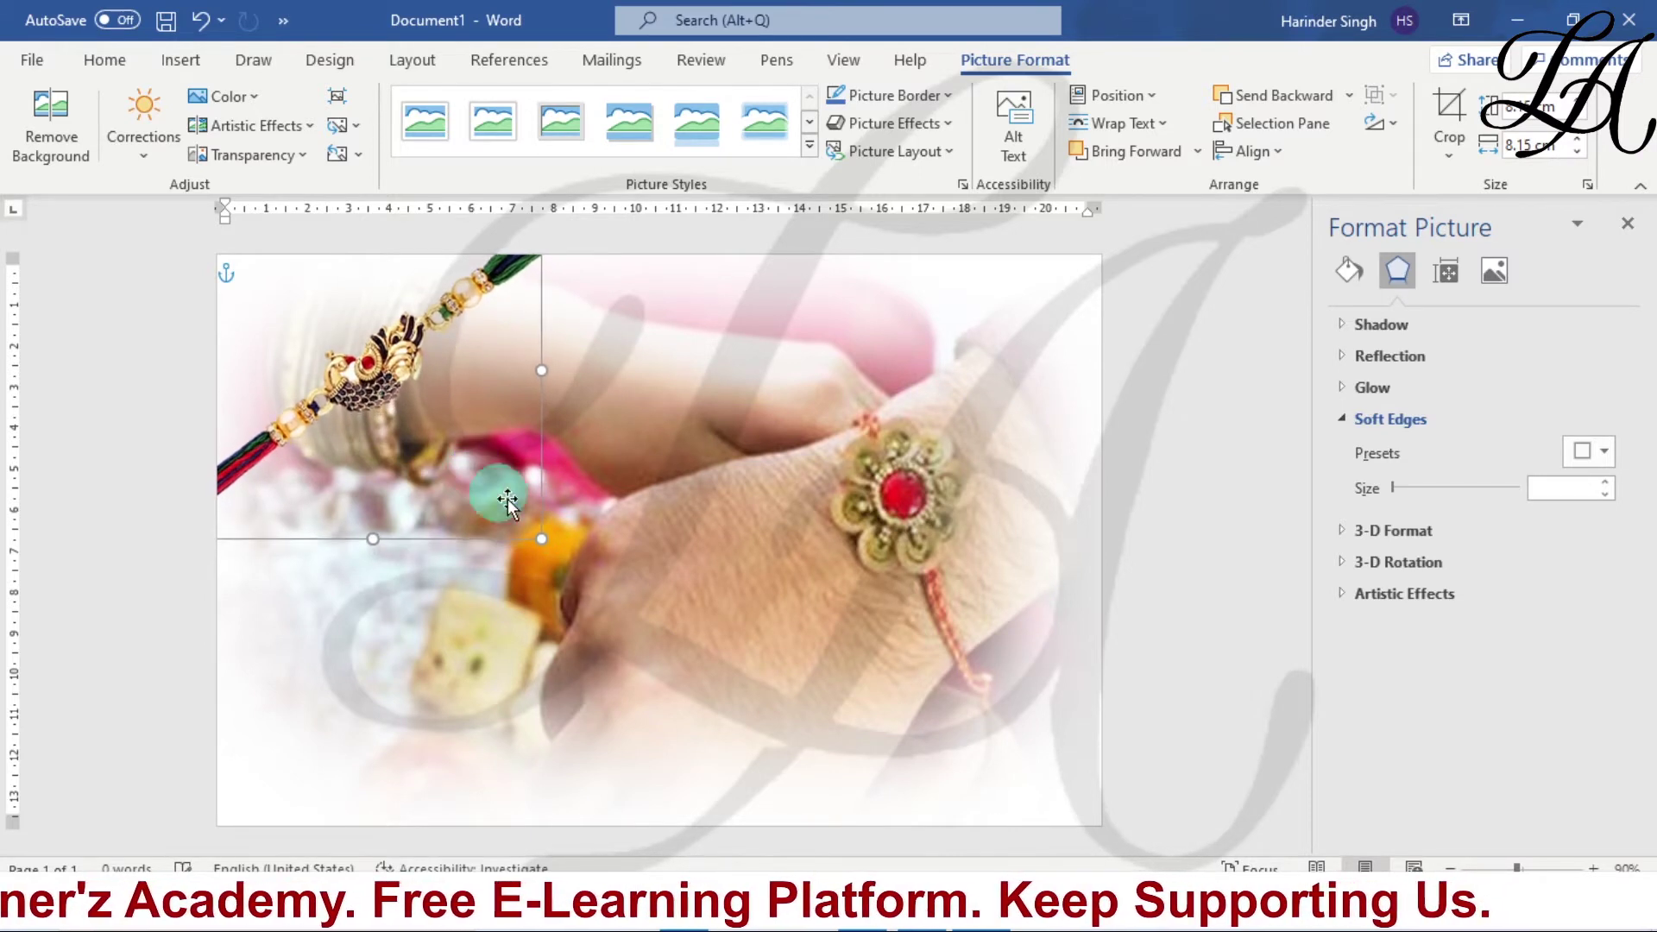
# - Copy the peacock rakhi, paste it as a picture, and shrink the copy to about 3.57 cm wide
pyautogui.rightClick(371, 386)
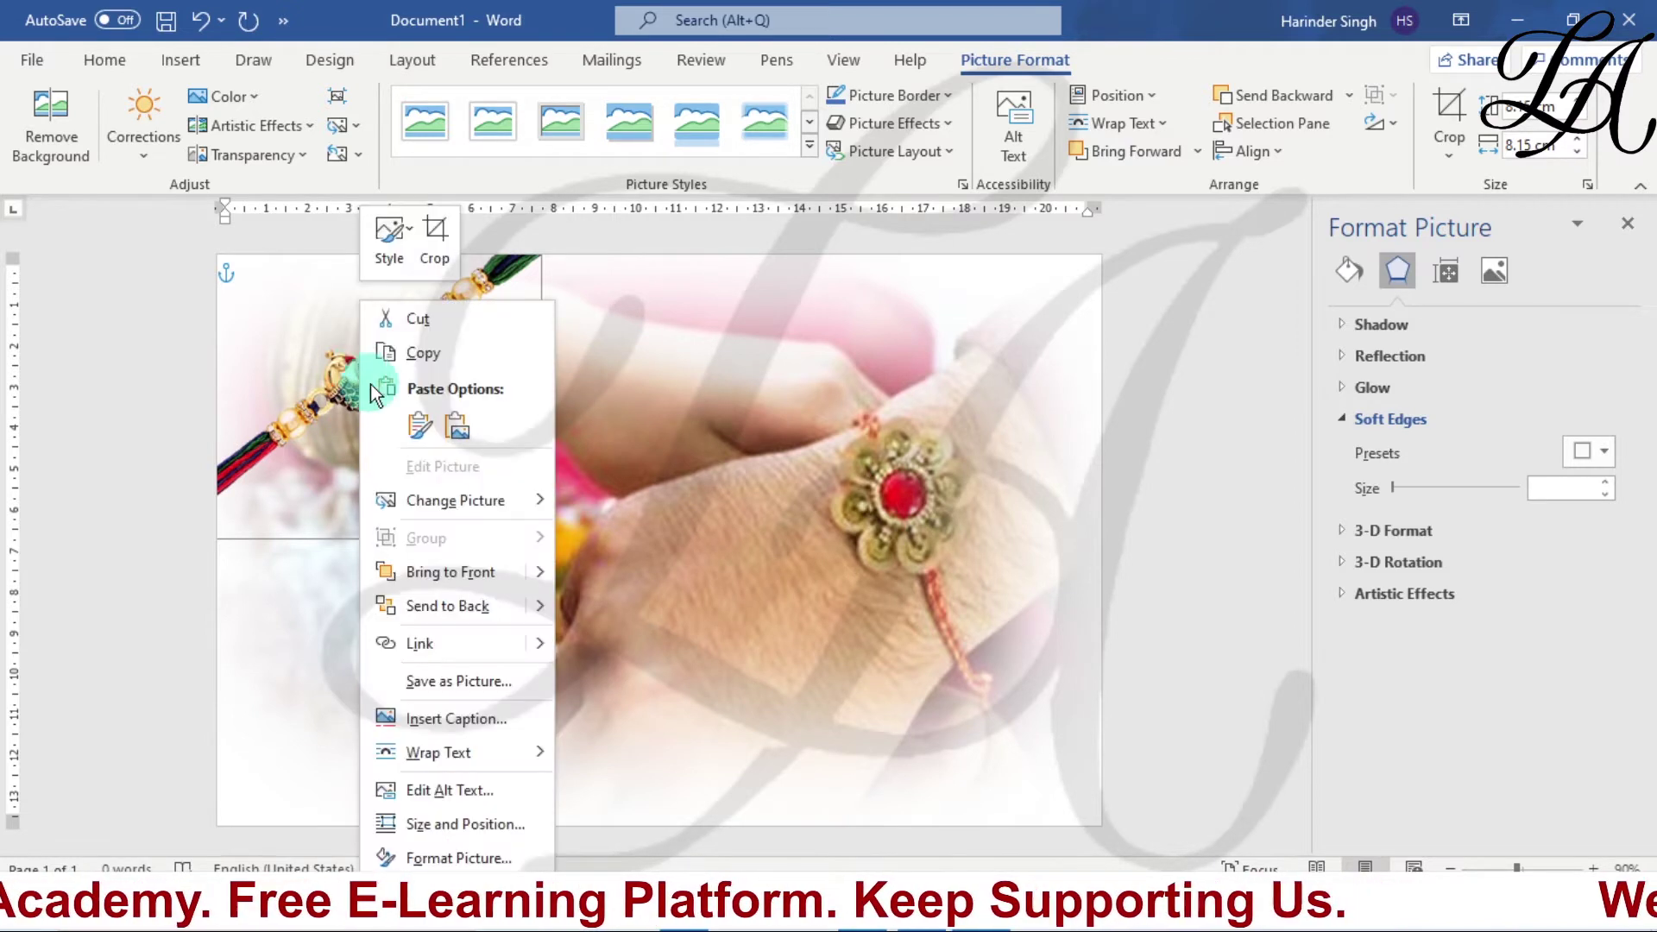
pyautogui.click(442, 353)
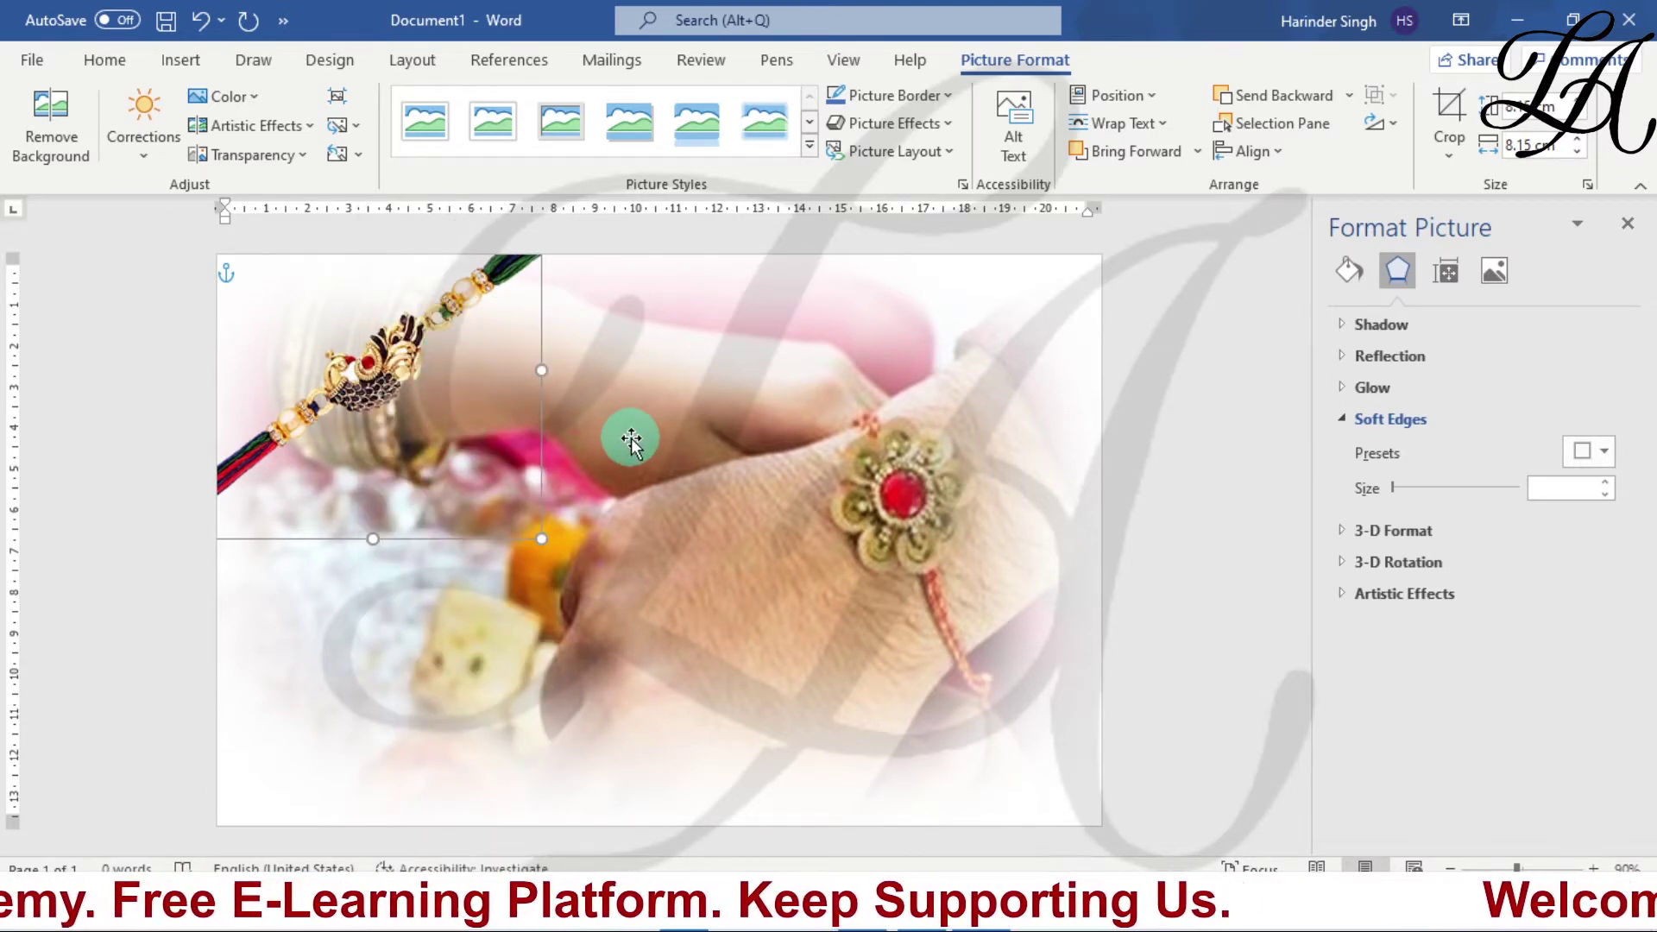
pyautogui.rightClick(453, 410)
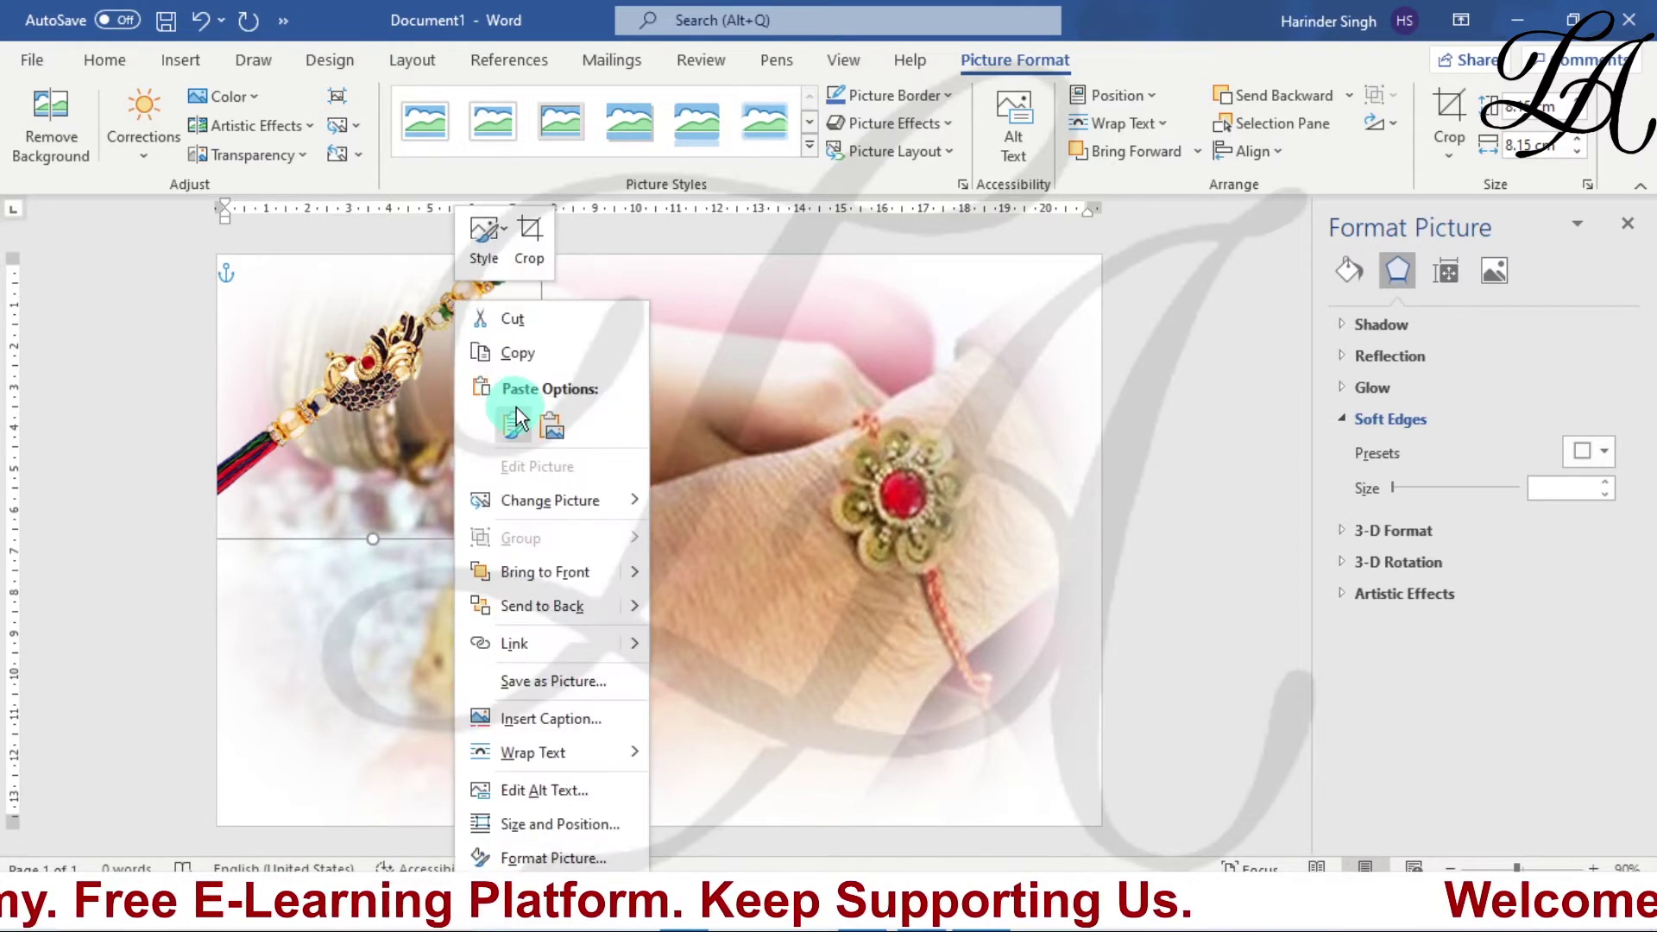
pyautogui.click(551, 438)
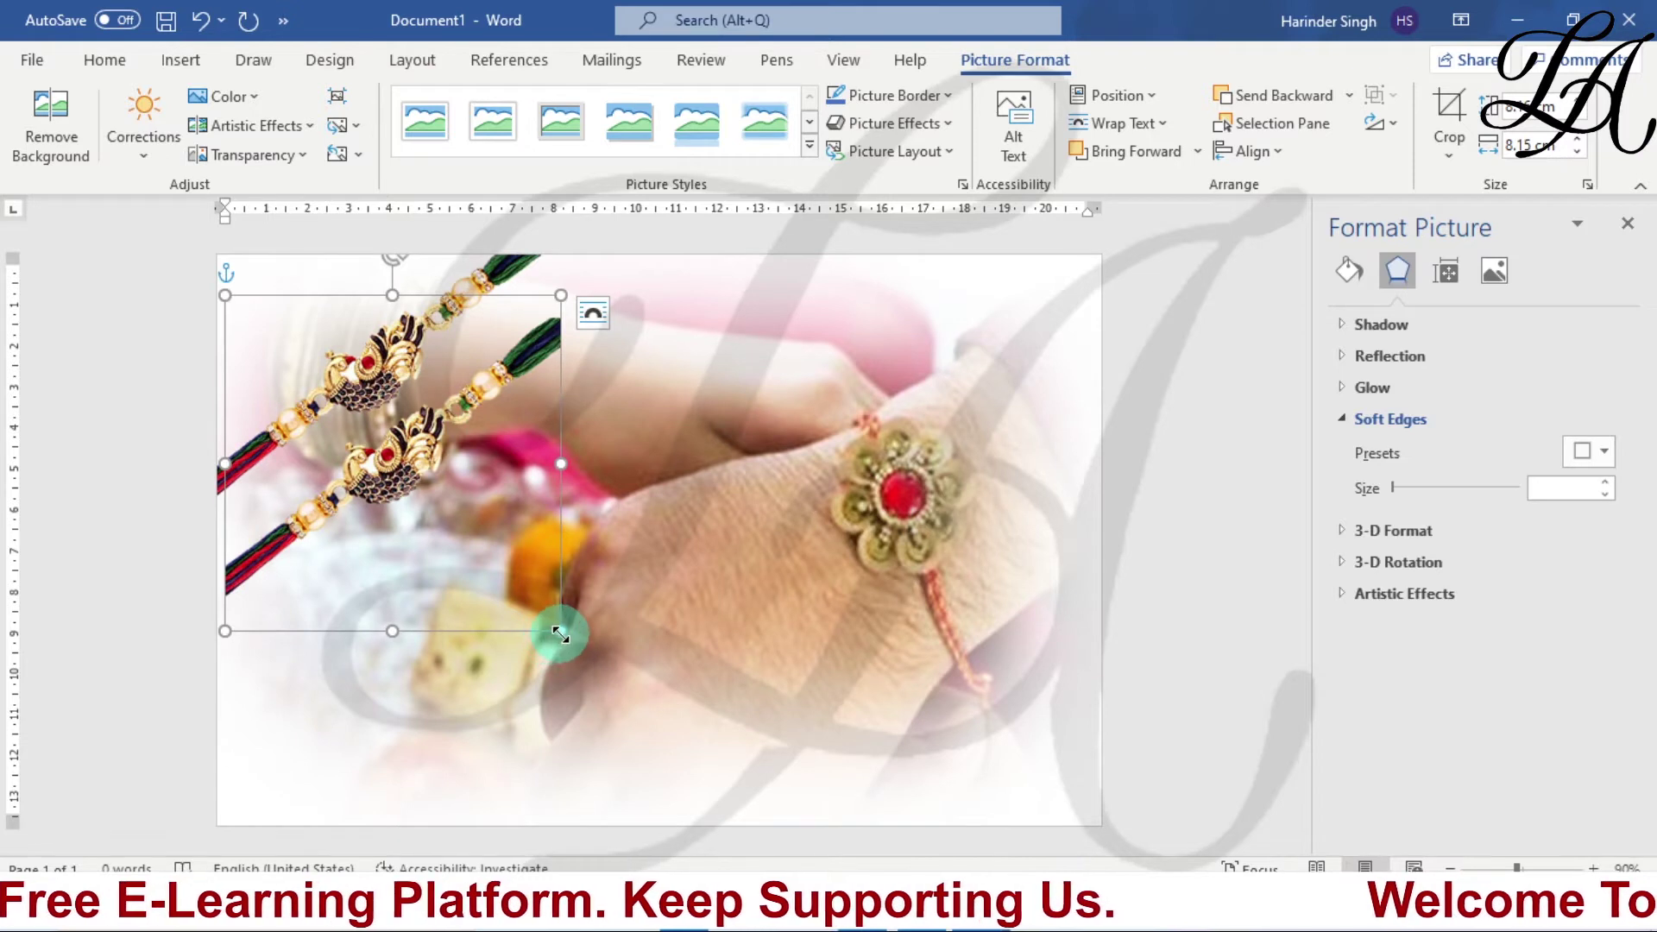
pyautogui.moveTo(560, 634); pyautogui.dragTo(371, 407)
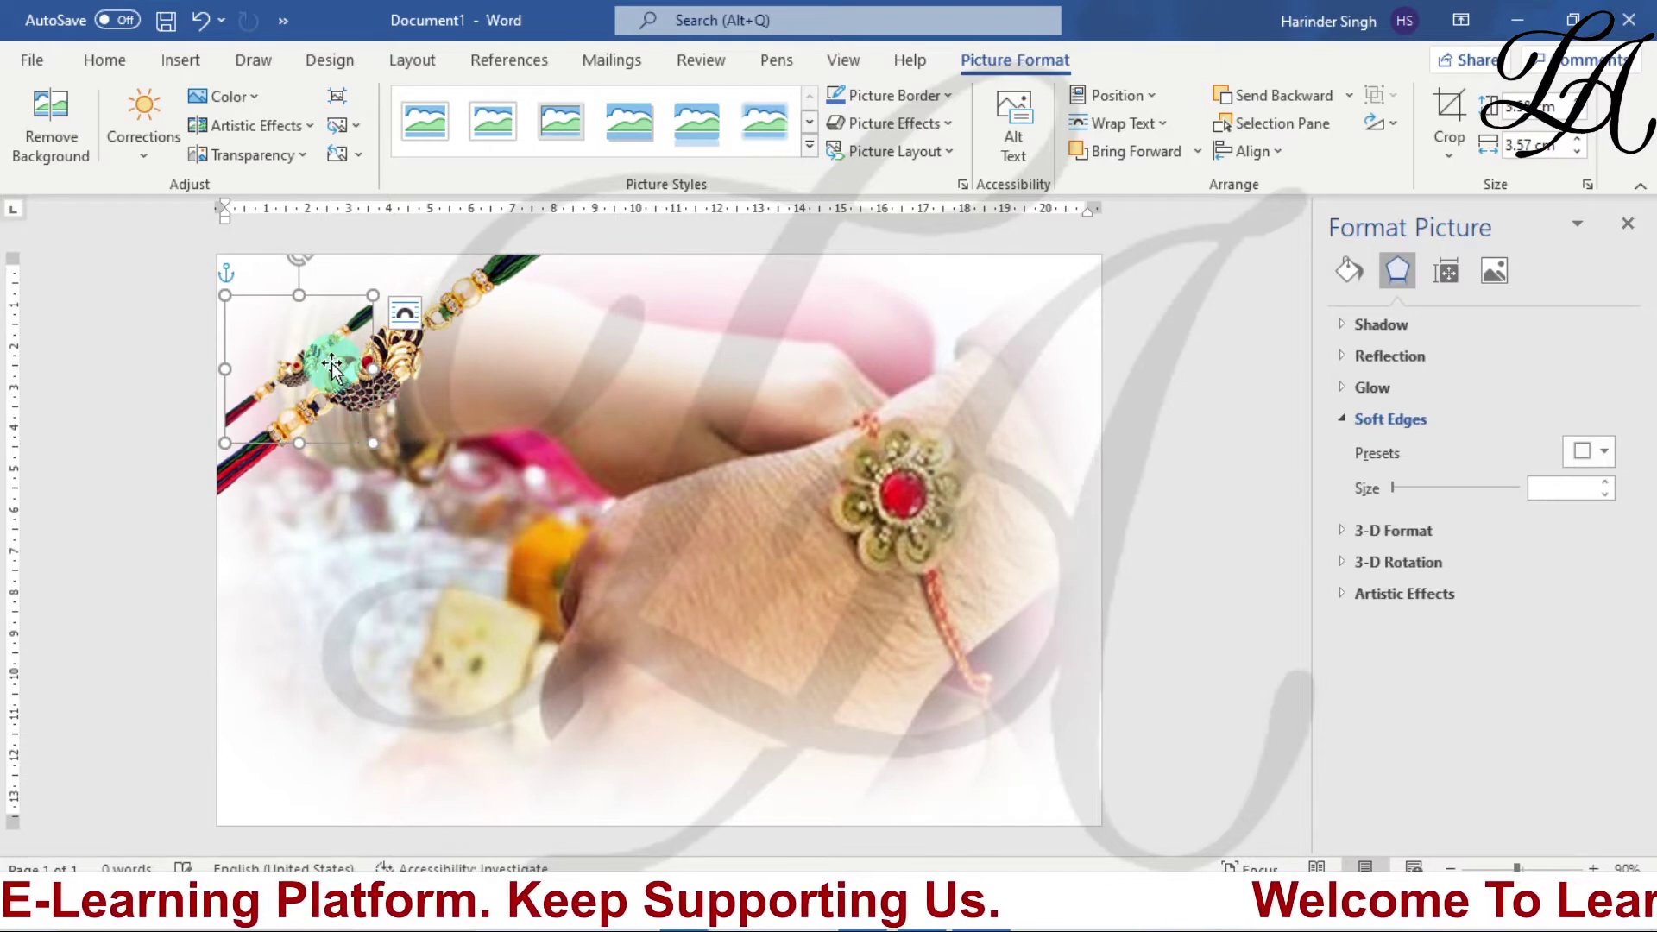
# - Move the small rakhi into the page's upper-left corner and shrink the larger rakhi to about 7.03 cm wide
pyautogui.click(302, 363)
pyautogui.moveTo(303, 363); pyautogui.dragTo(287, 300)
pyautogui.moveTo(353, 380); pyautogui.dragTo(494, 491)
pyautogui.click(602, 455)
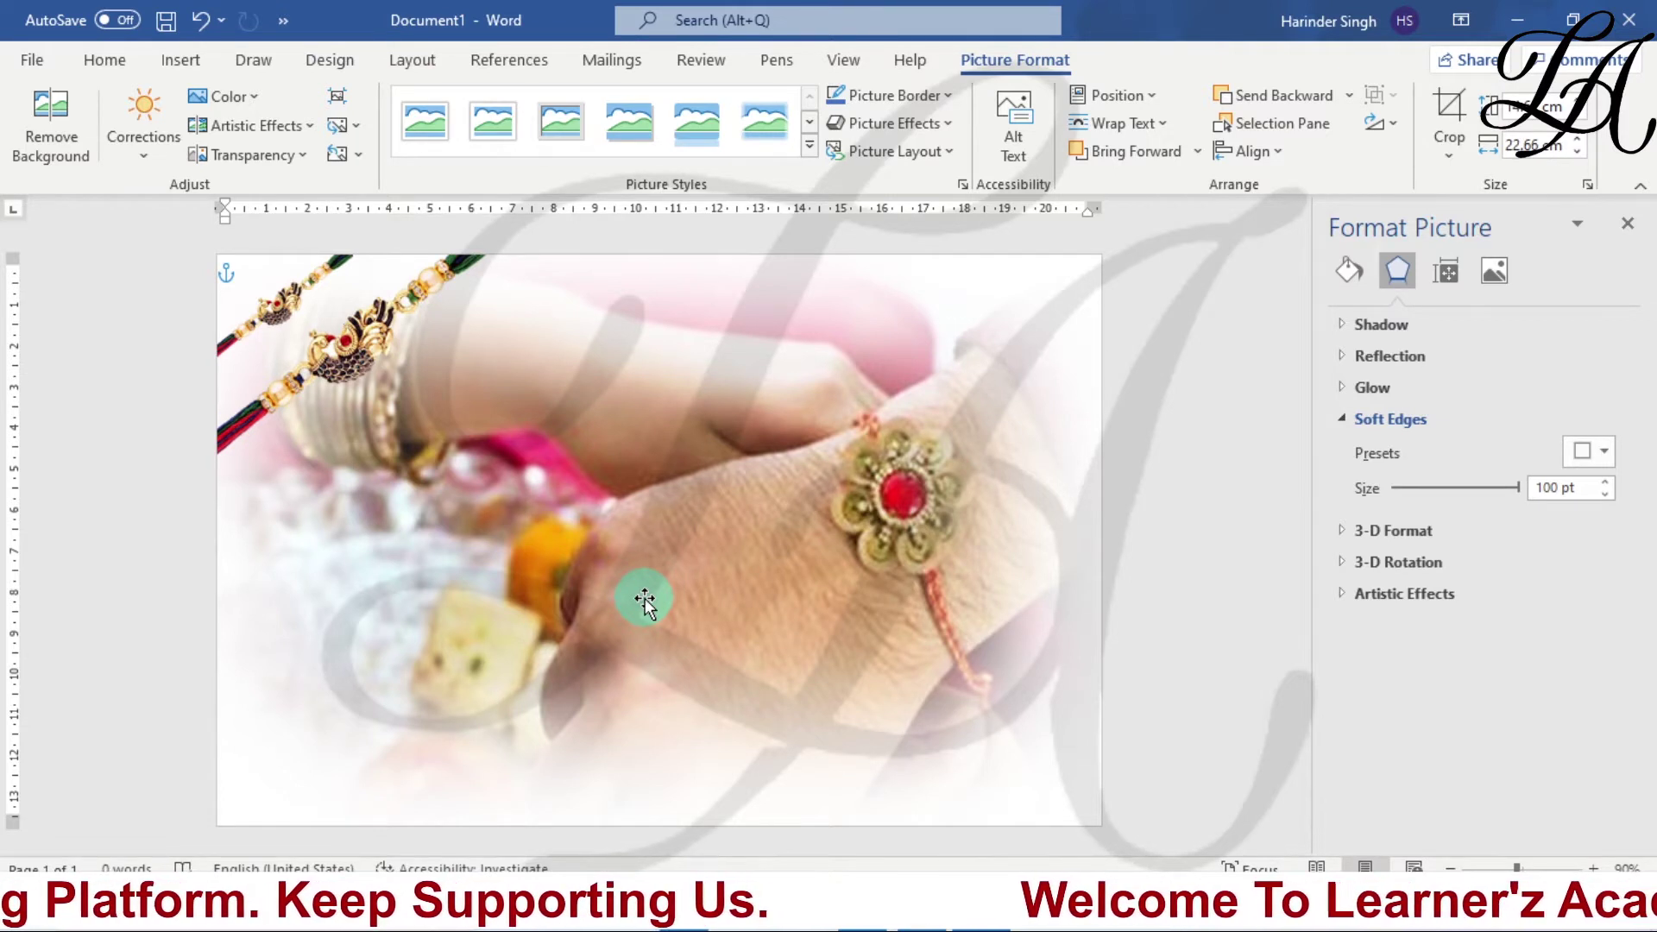
# - Duplicate both rakhis into the page's lower-right corner, placing the small copy below and right of the large one
pyautogui.click(375, 346)
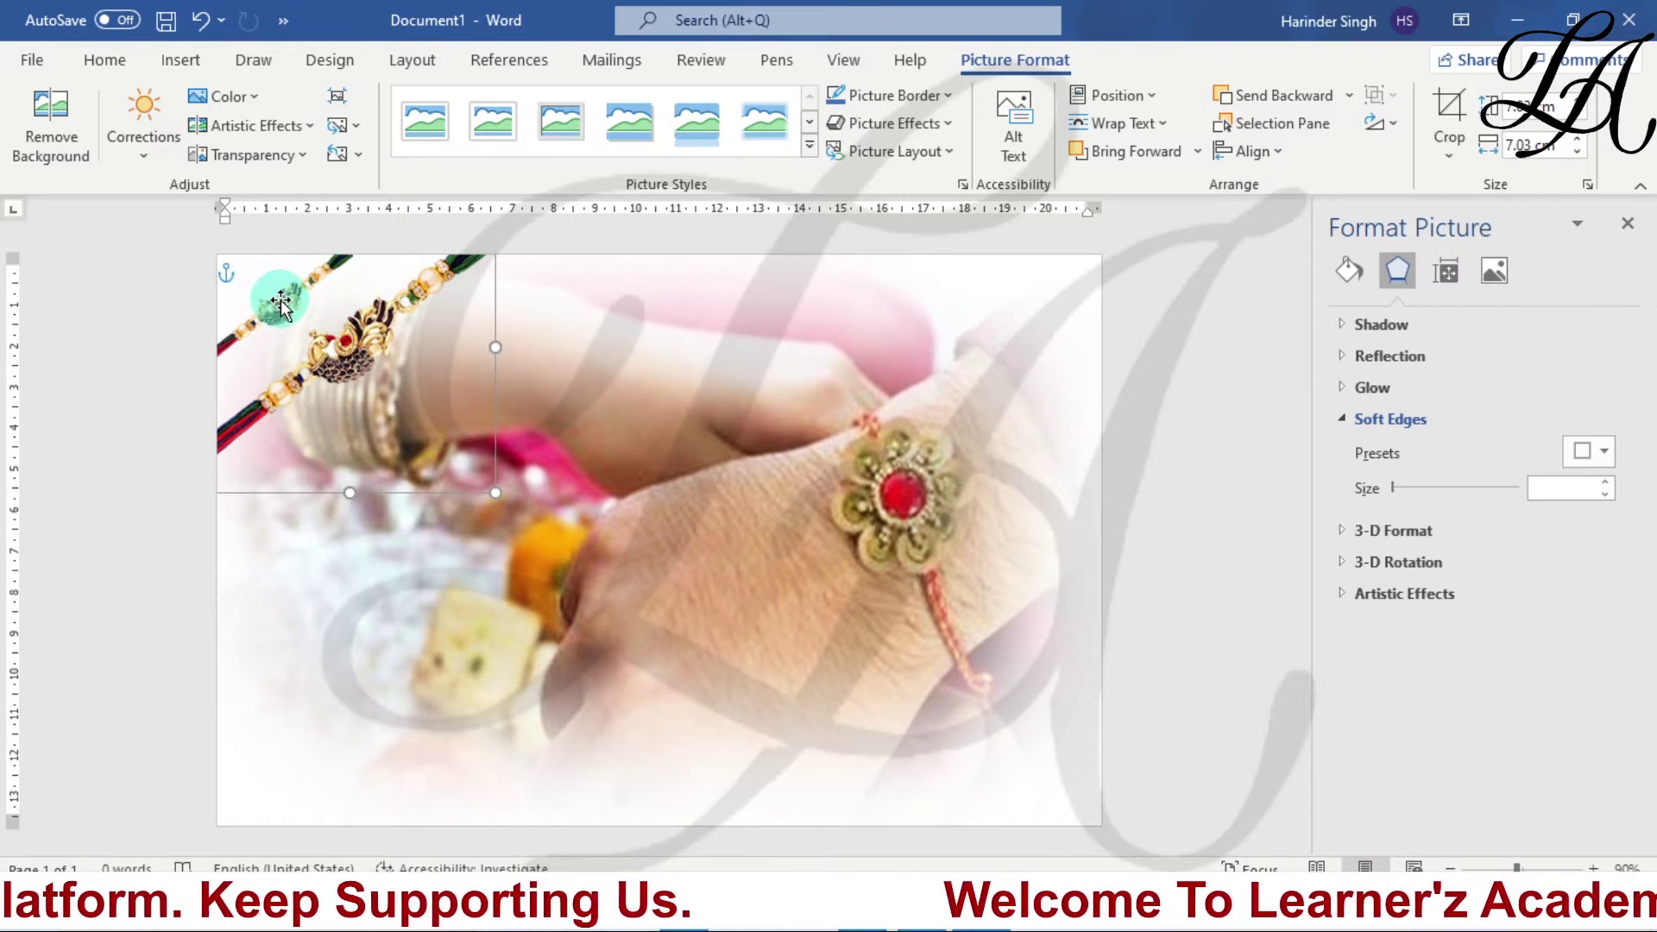
pyautogui.moveTo(281, 302); pyautogui.dragTo(1054, 764)
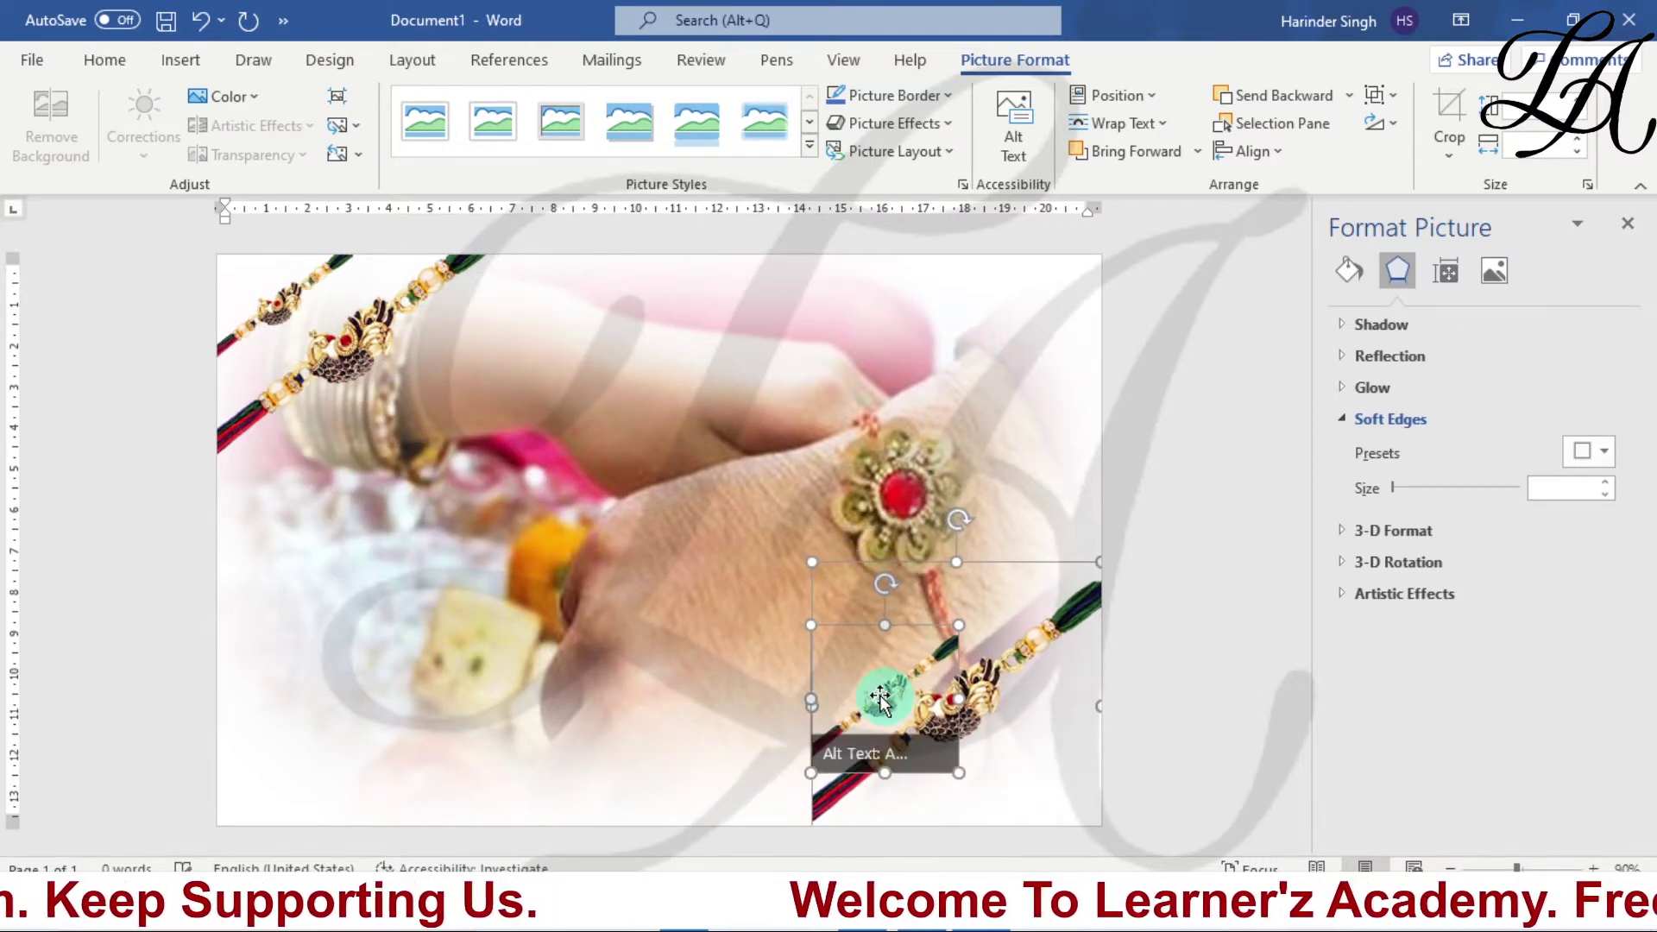
pyautogui.click(700, 648)
pyautogui.moveTo(894, 691); pyautogui.dragTo(941, 743)
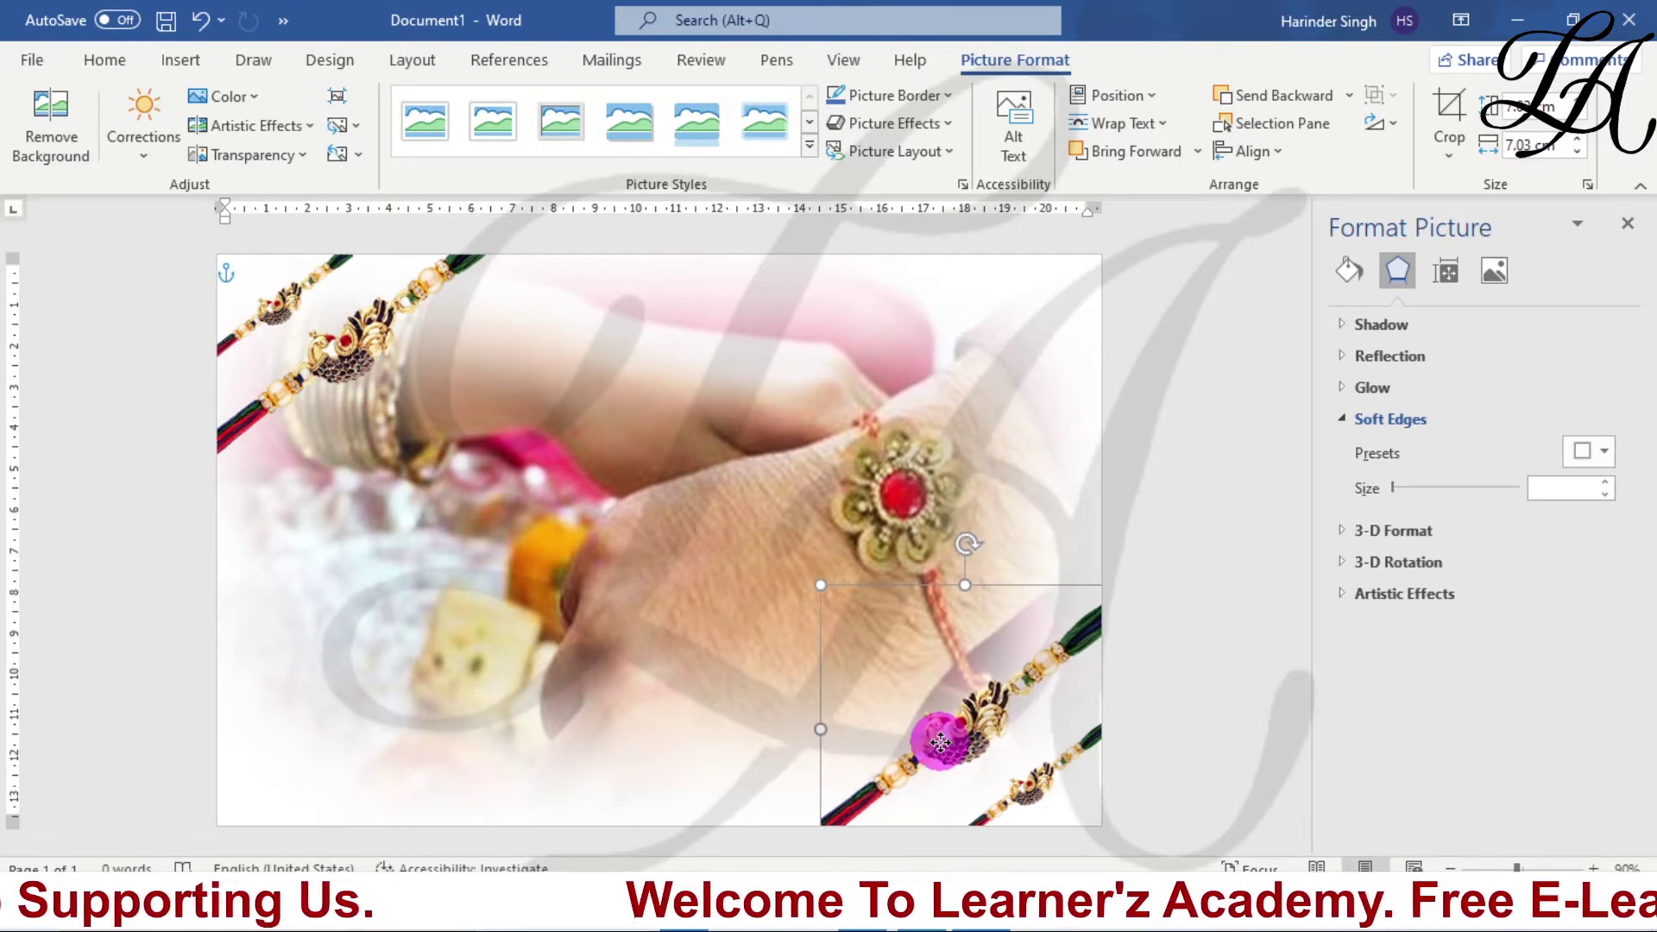
pyautogui.click(1152, 639)
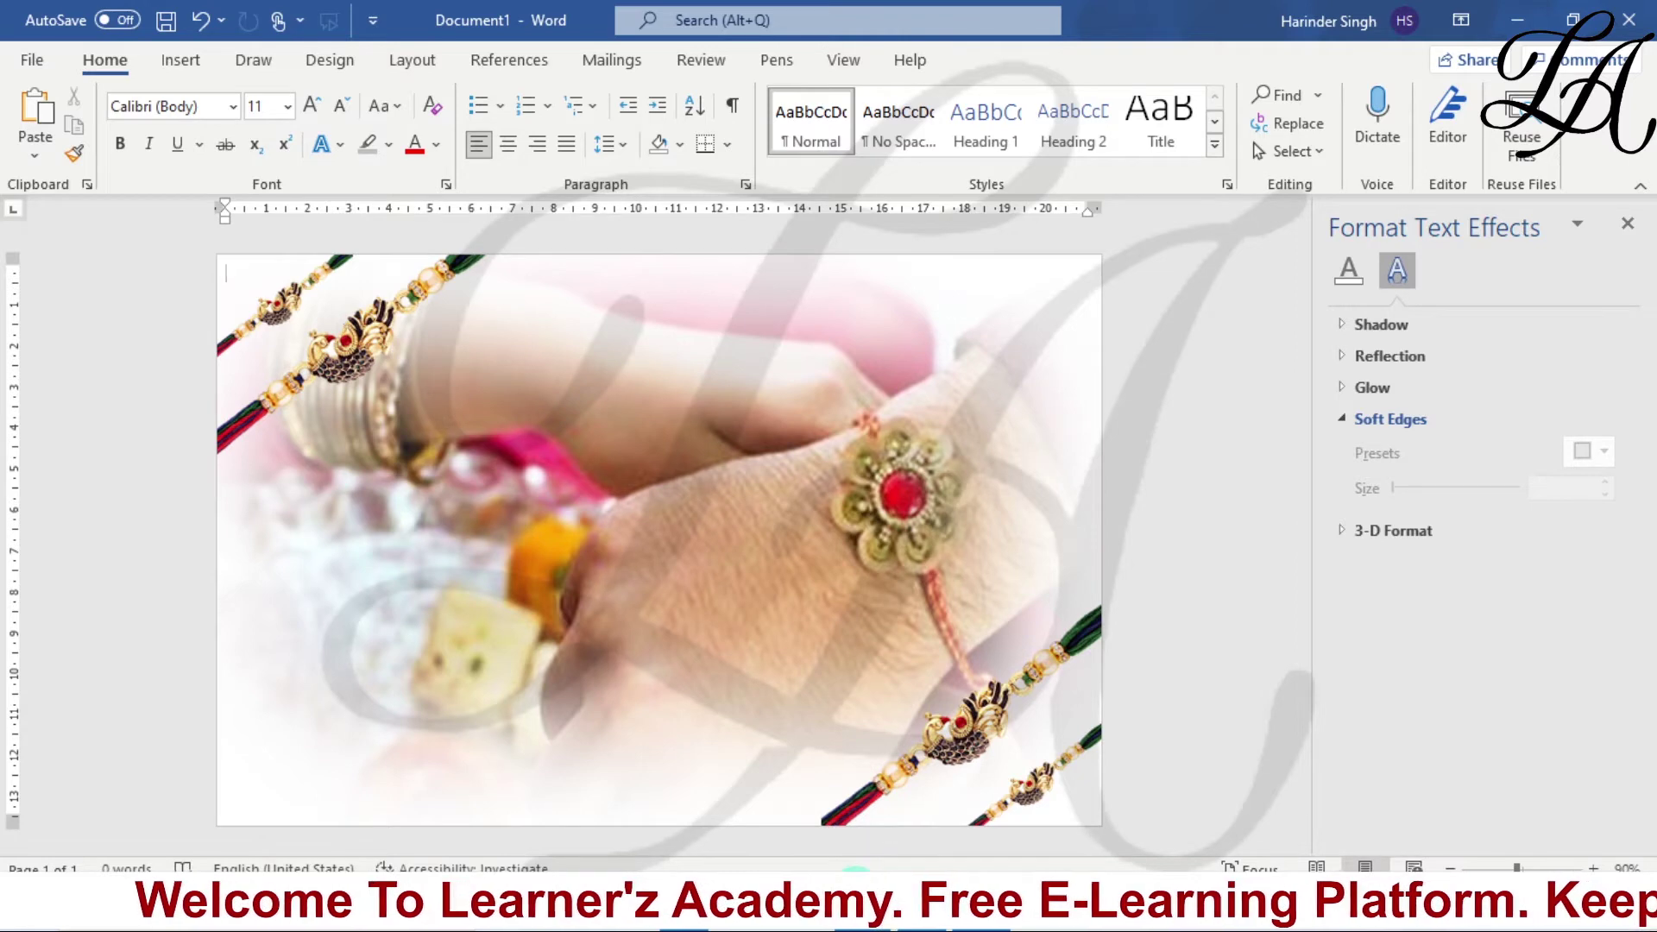
# - Switch to the Google Images page in Chrome and search for "side pattern design transparent"
pyautogui.moveTo(898, 915)
pyautogui.click(859, 768)
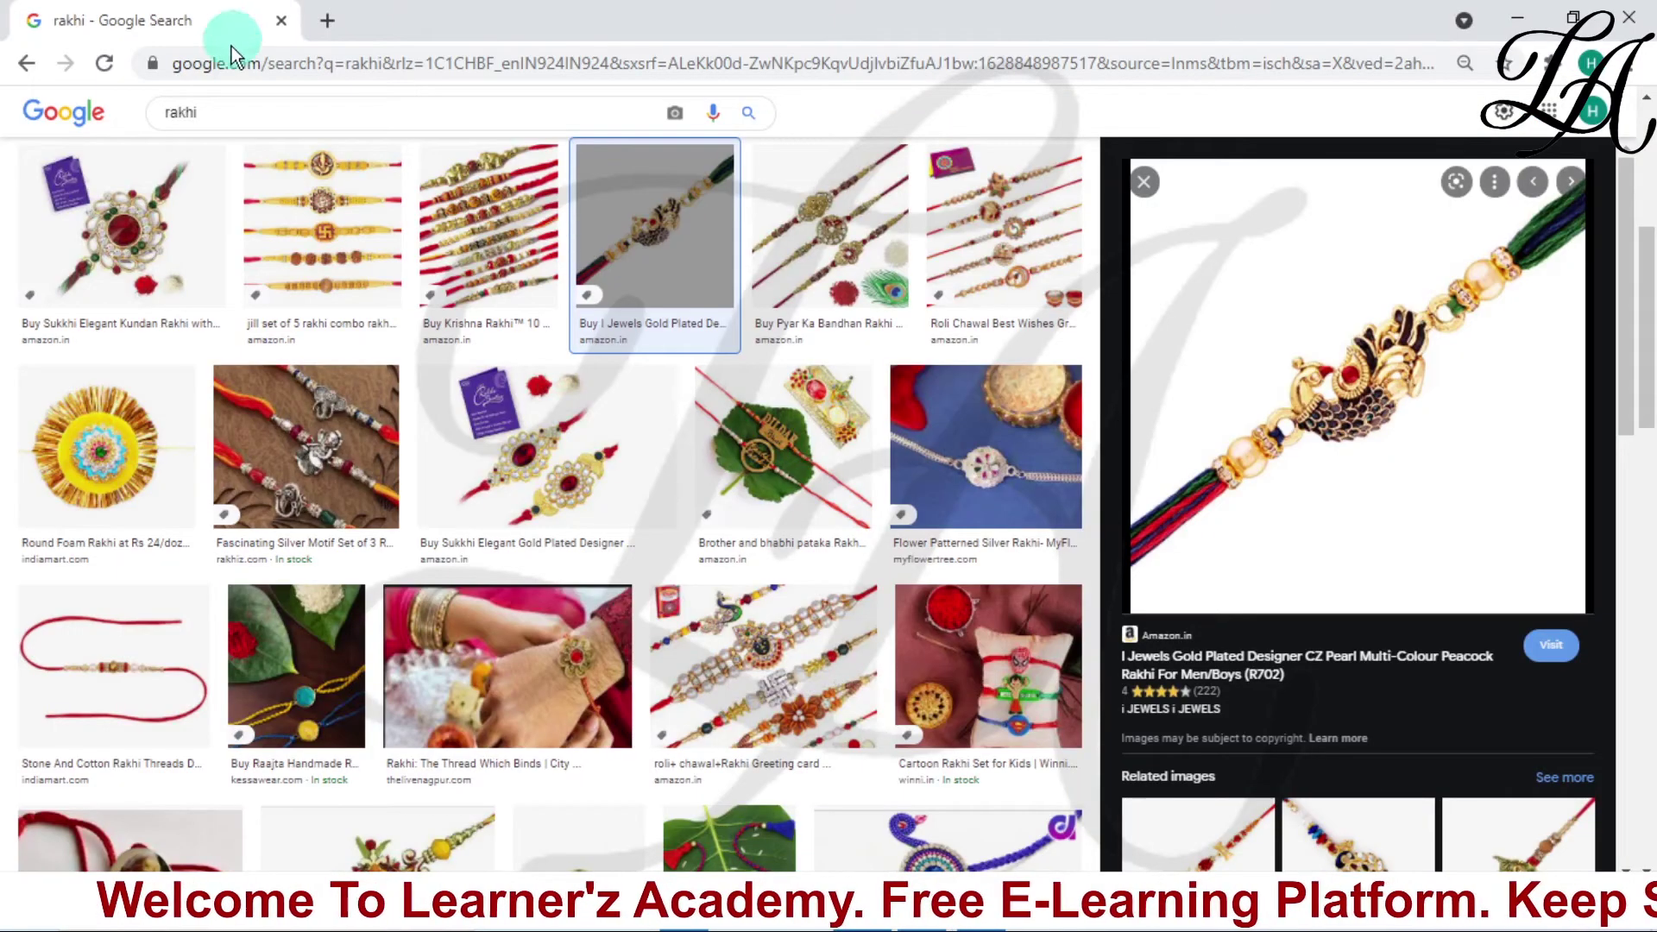
pyautogui.doubleClick(241, 115)
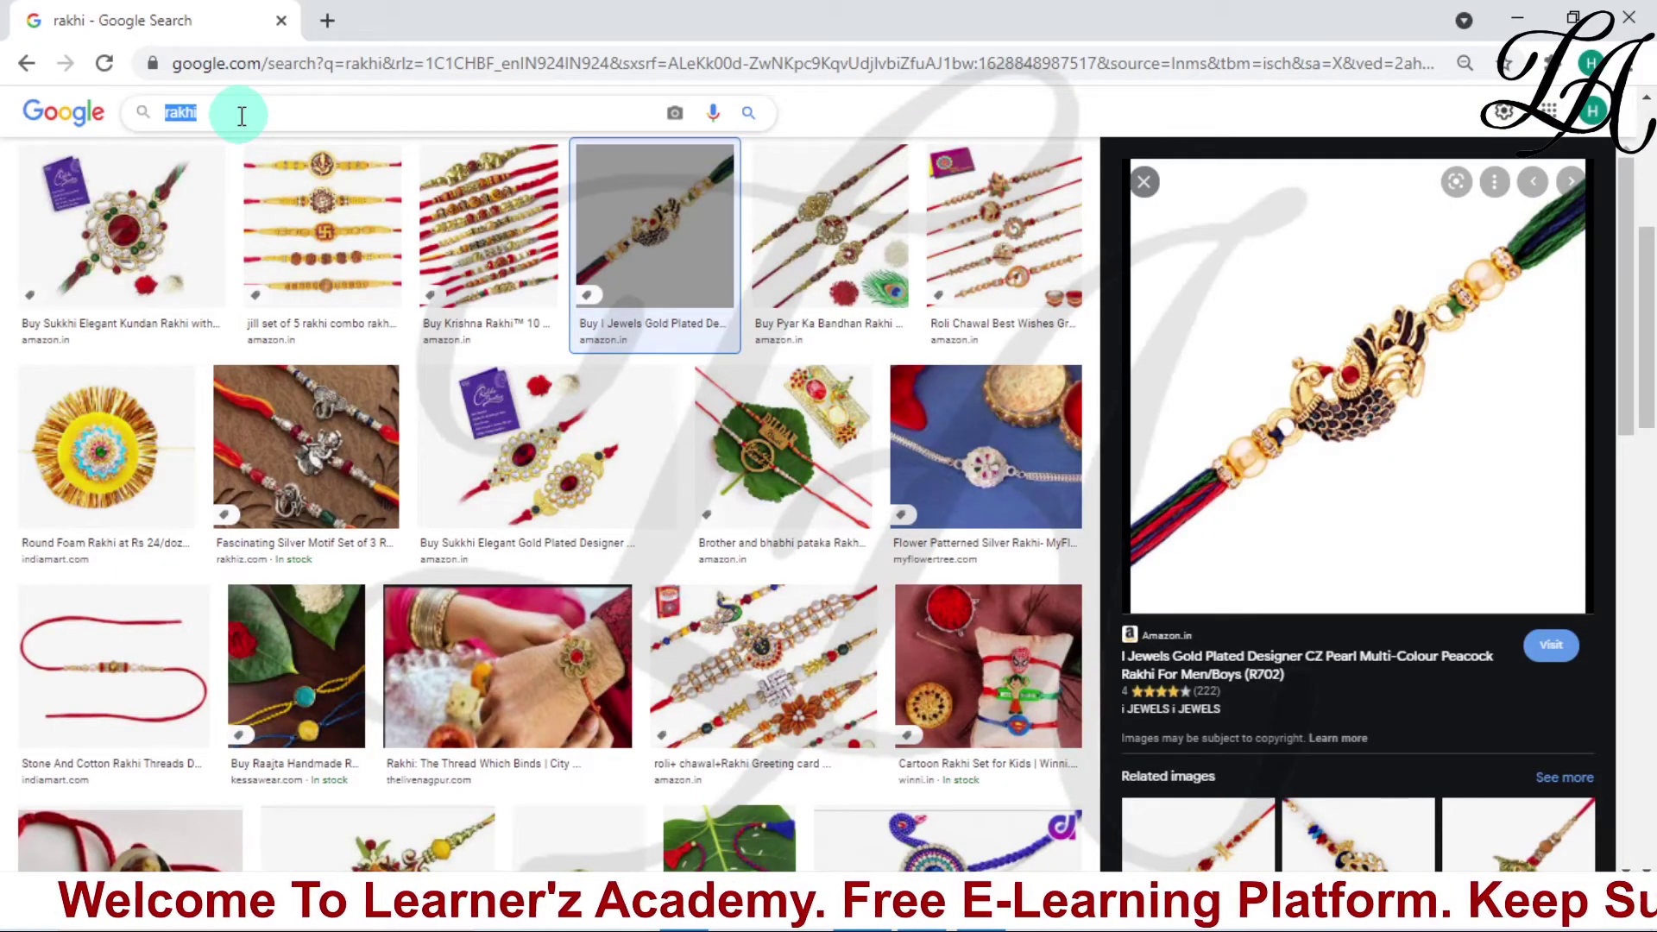
pyautogui.write('side')
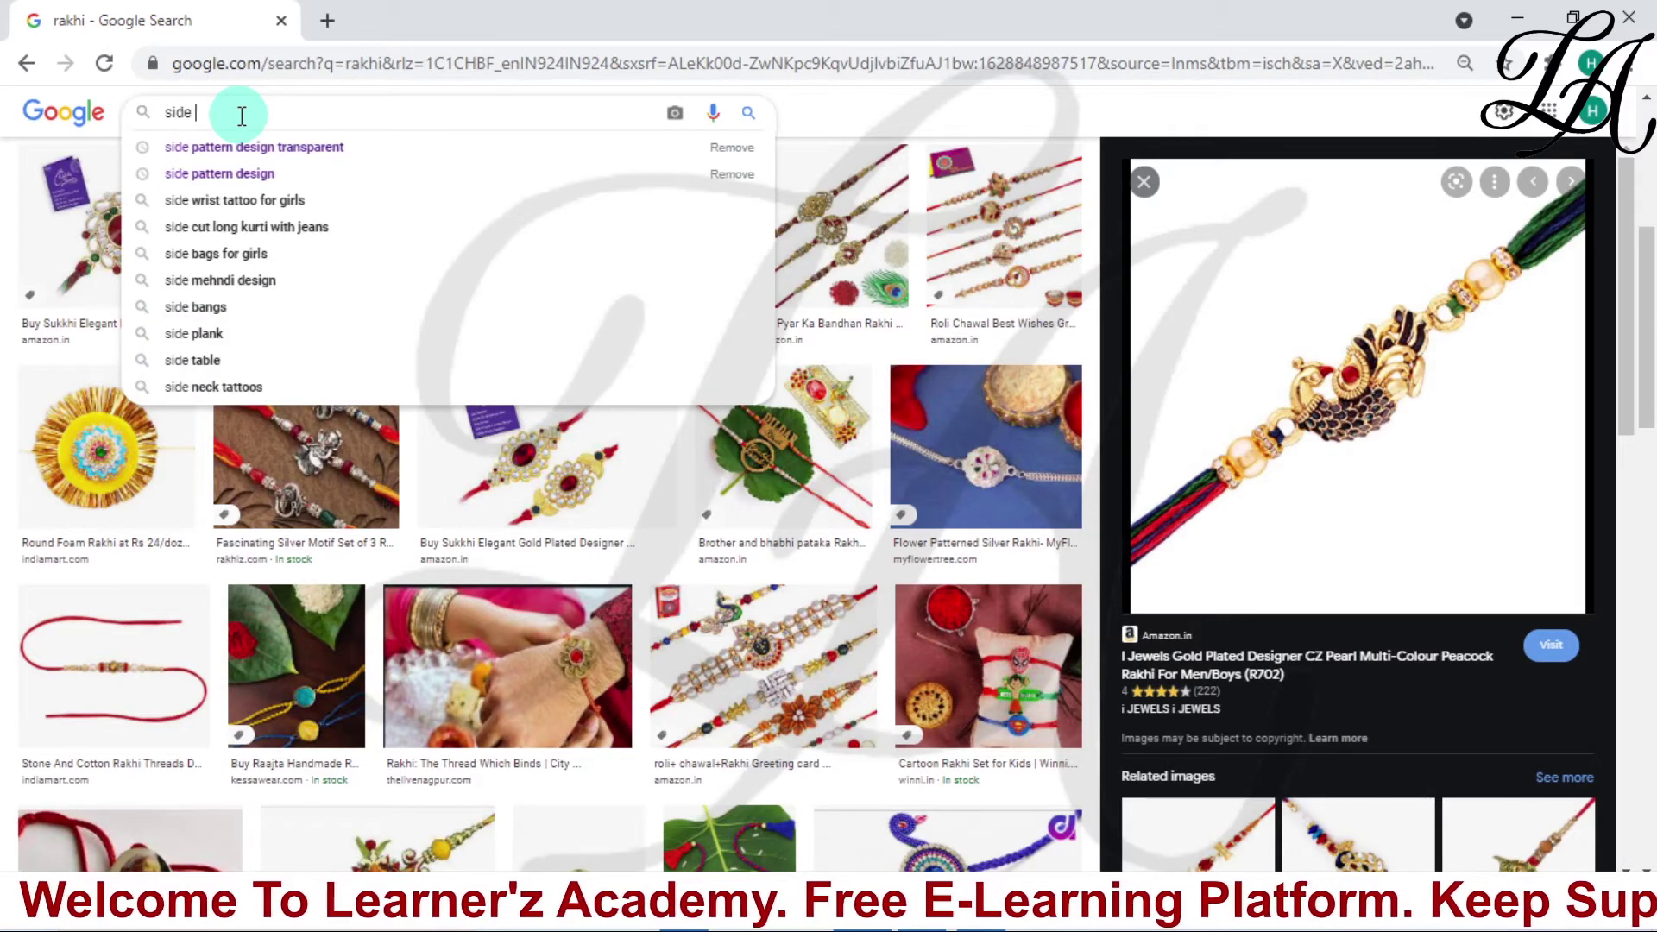
pyautogui.write(' patter')
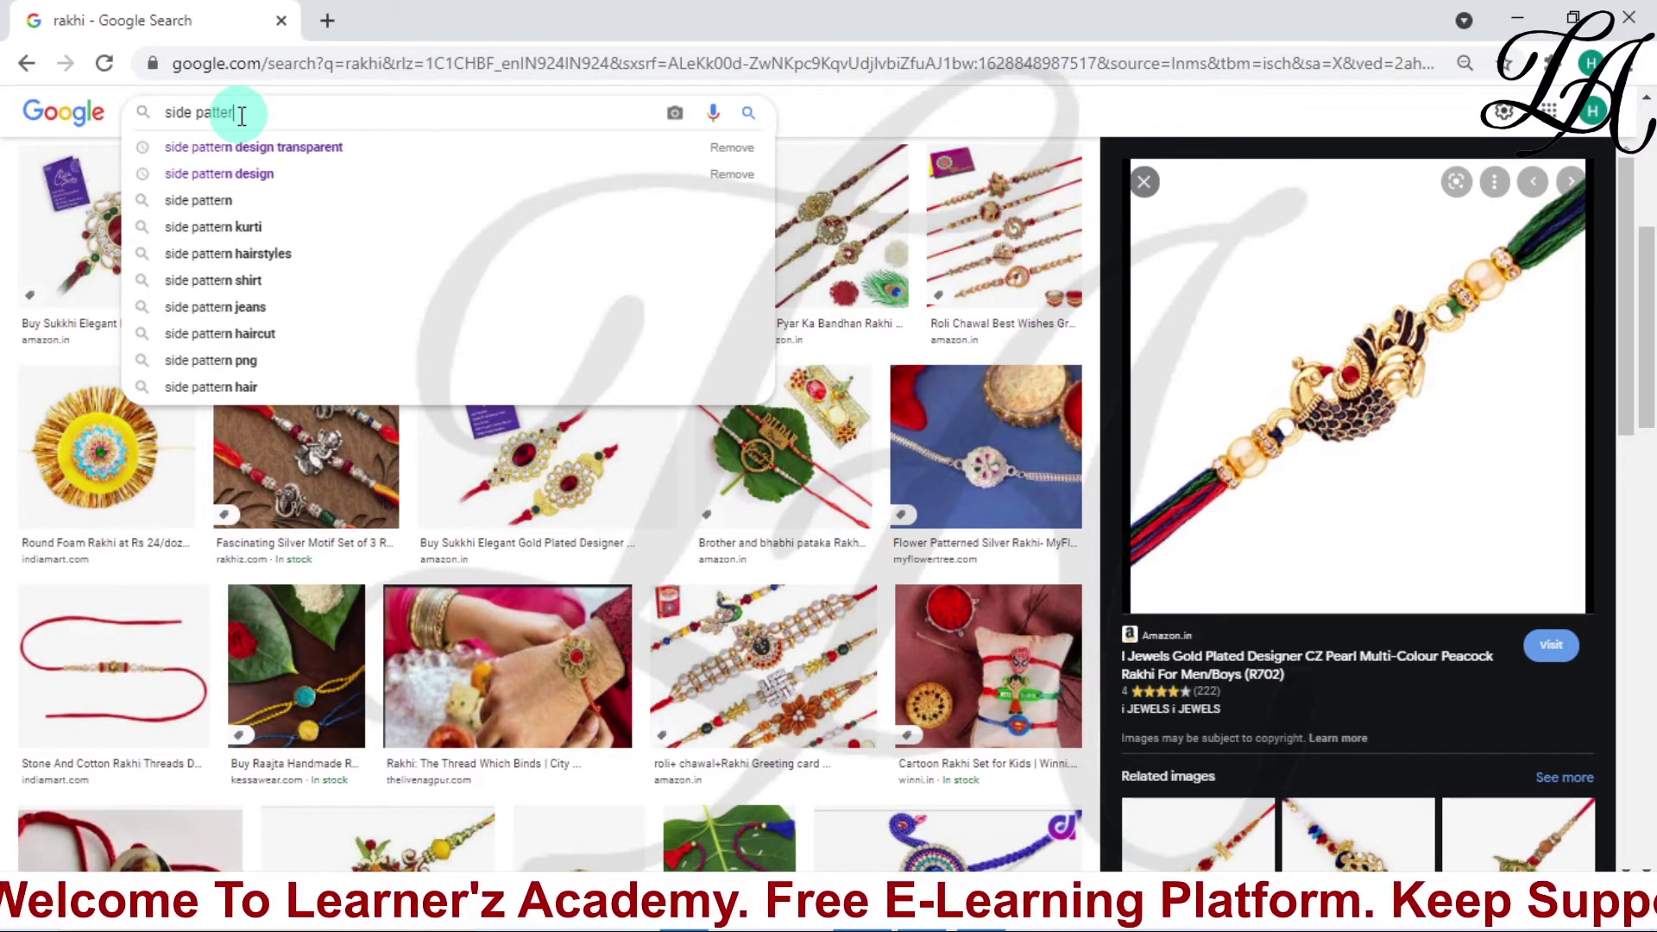
pyautogui.write('n desi')
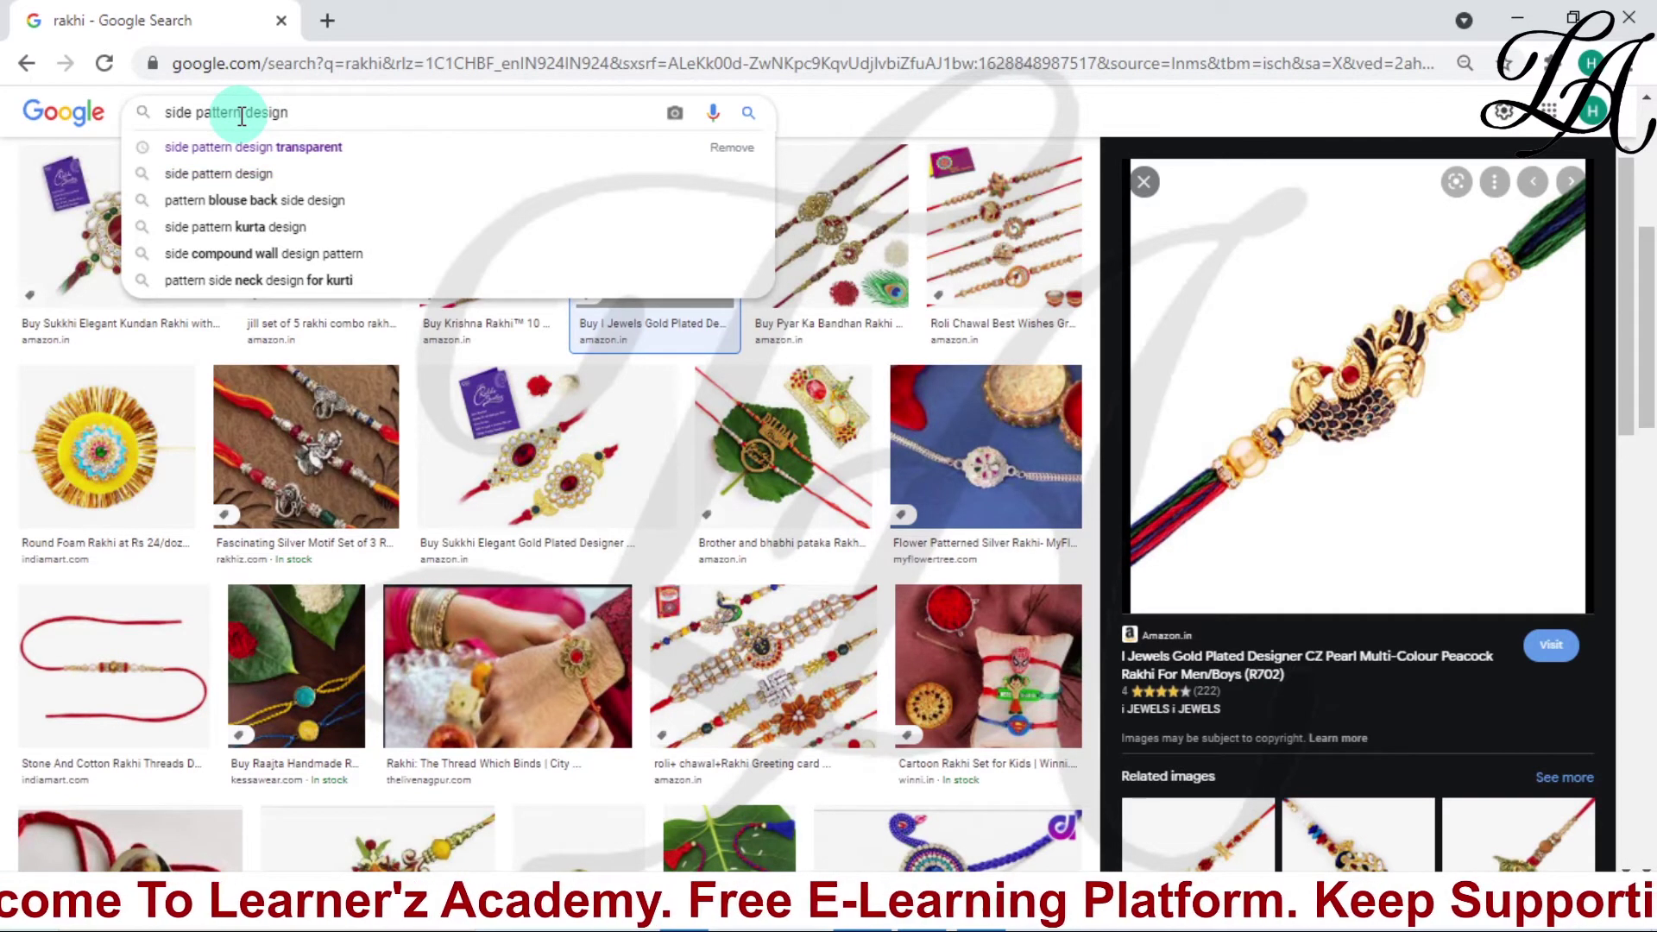
pyautogui.write('gn')
pyautogui.press('Down')
pyautogui.press('Return')
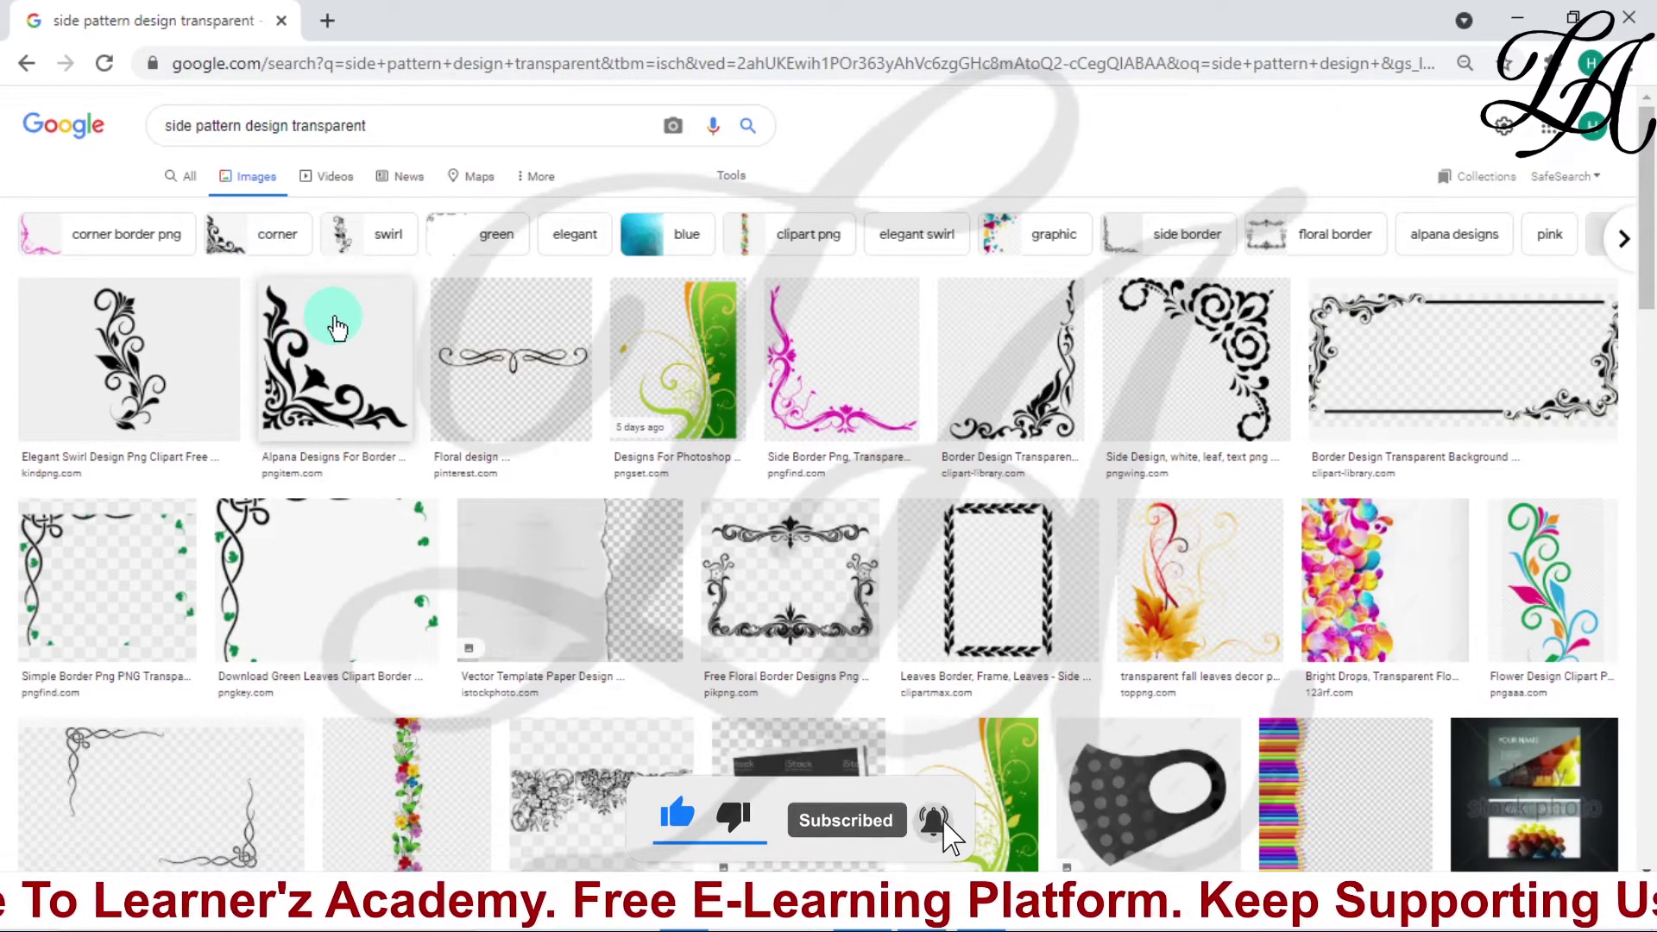
# - Copy the black Alpana corner design from the image results and paste it into the card in Word
pyautogui.click(351, 338)
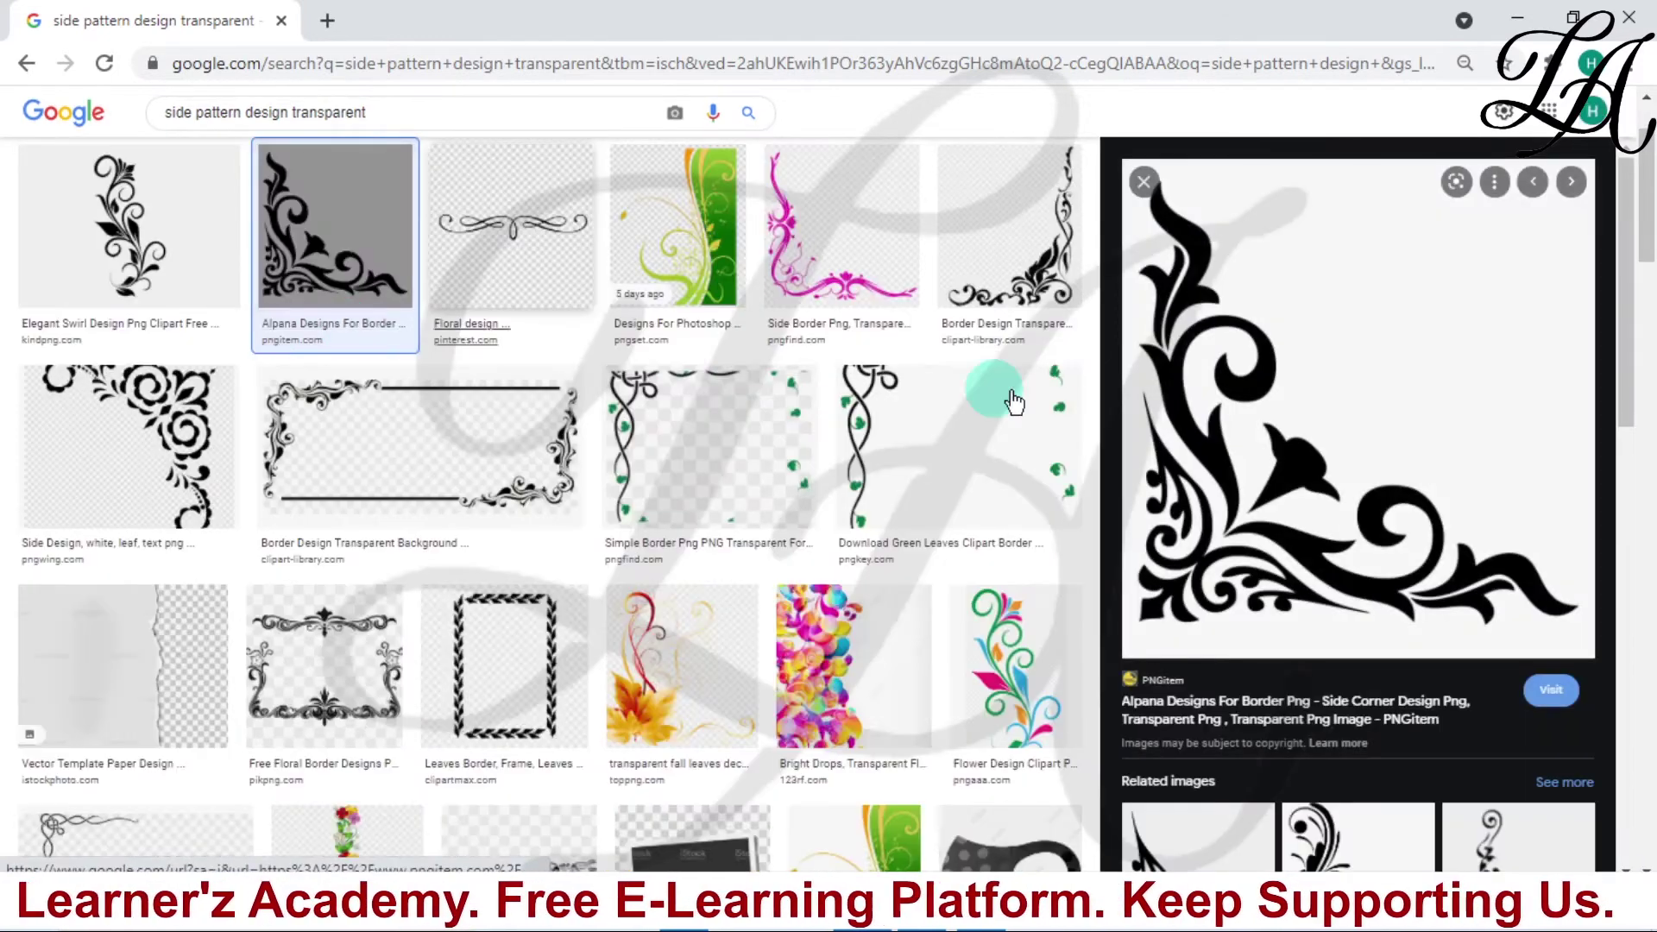
pyautogui.click(1308, 354)
pyautogui.rightClick(1418, 319)
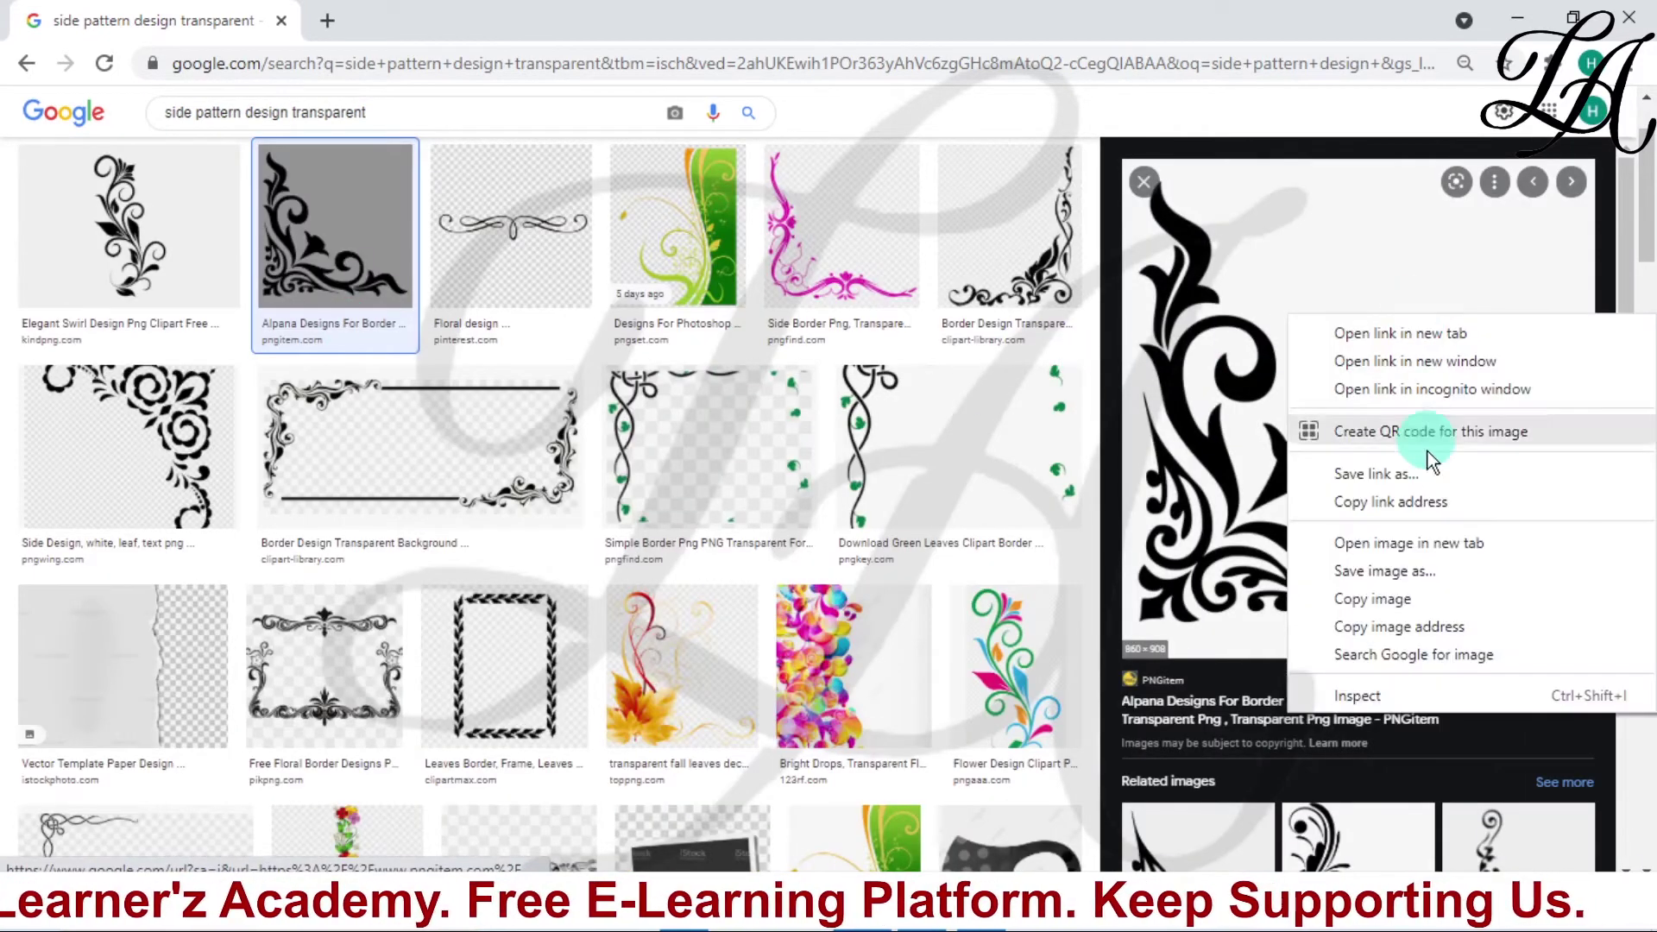
pyautogui.click(1409, 604)
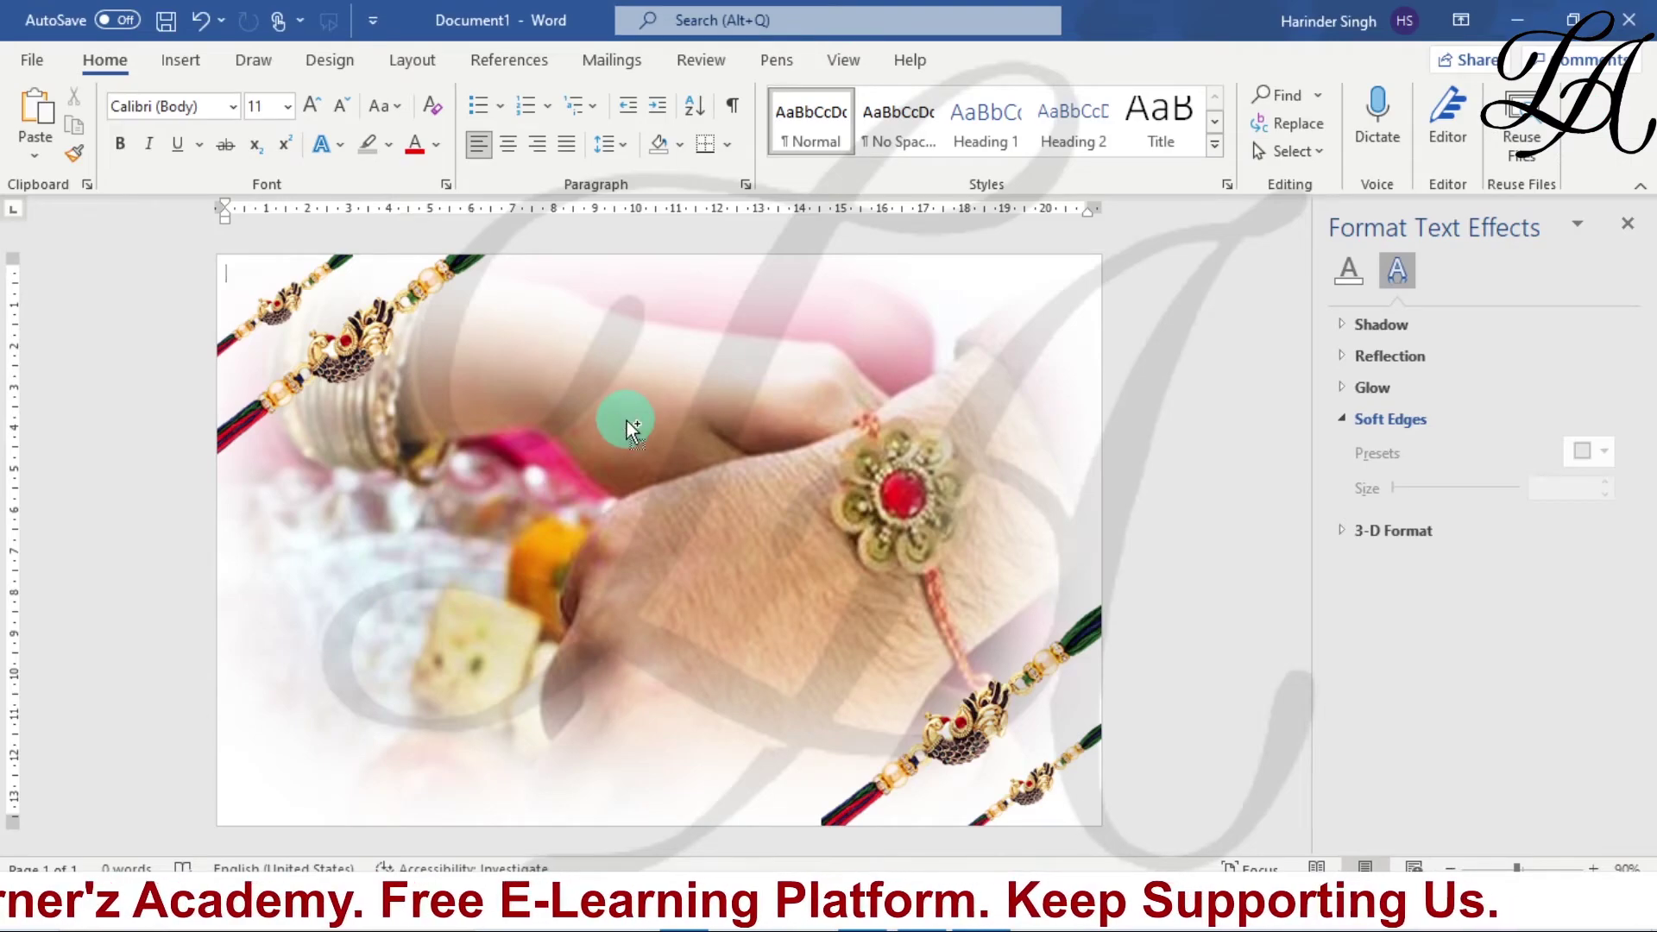
pyautogui.hotkey('ctrl', 'v')
# - Set the pasted corner pattern's text wrapping to Behind Text
pyautogui.click(655, 388)
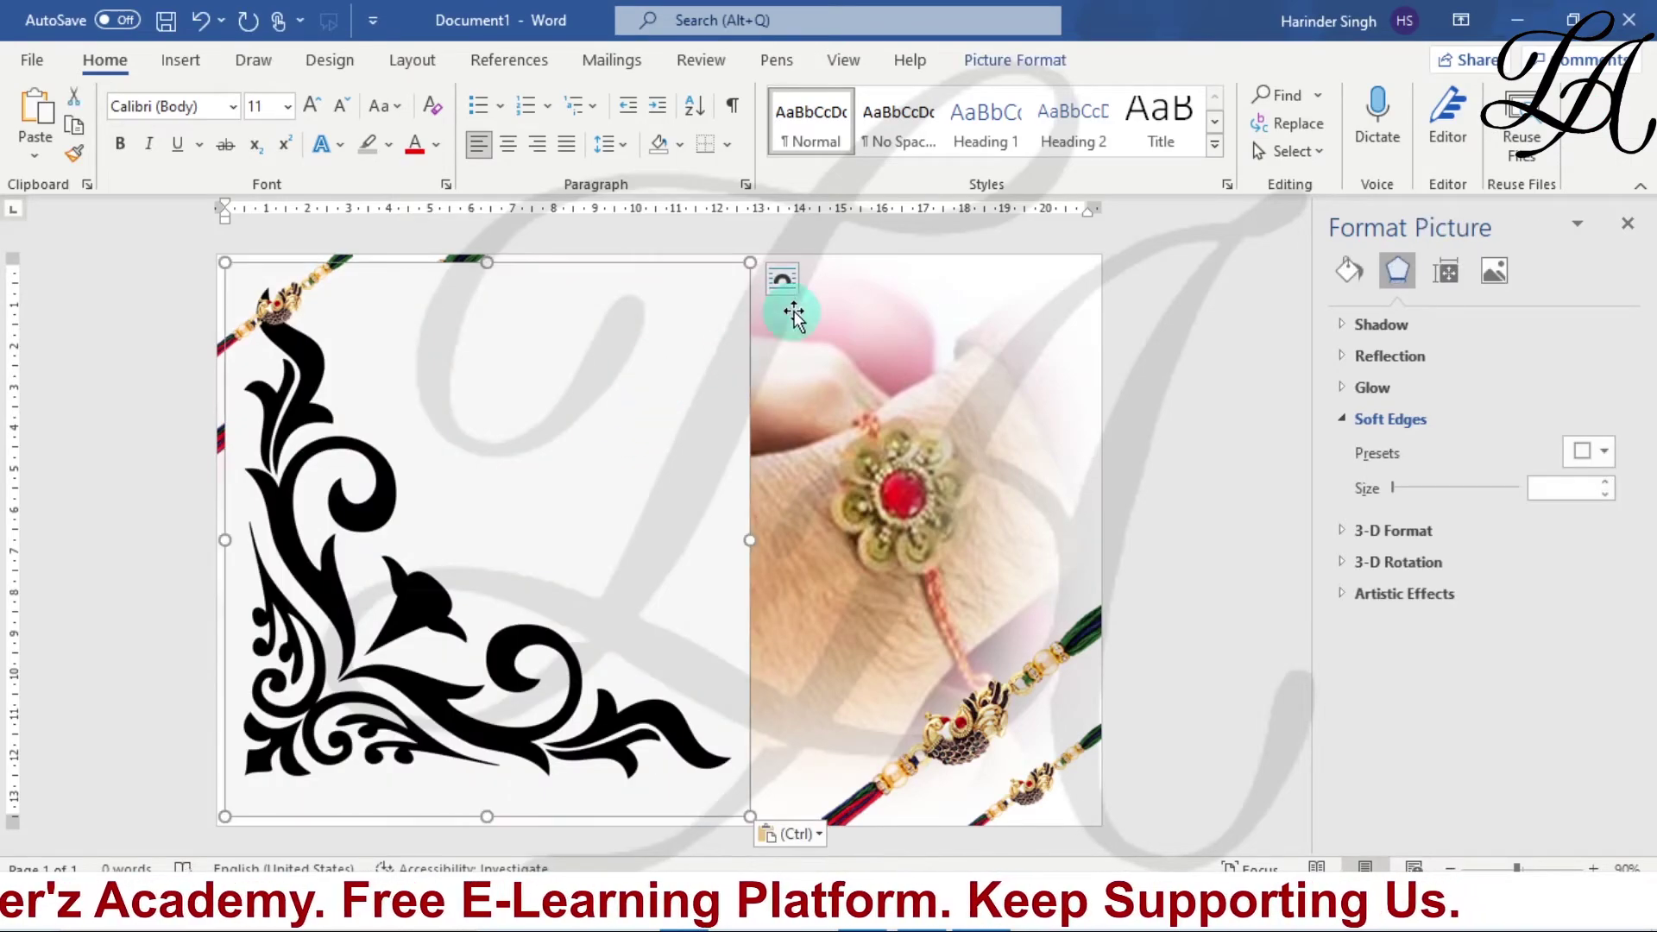
pyautogui.click(781, 276)
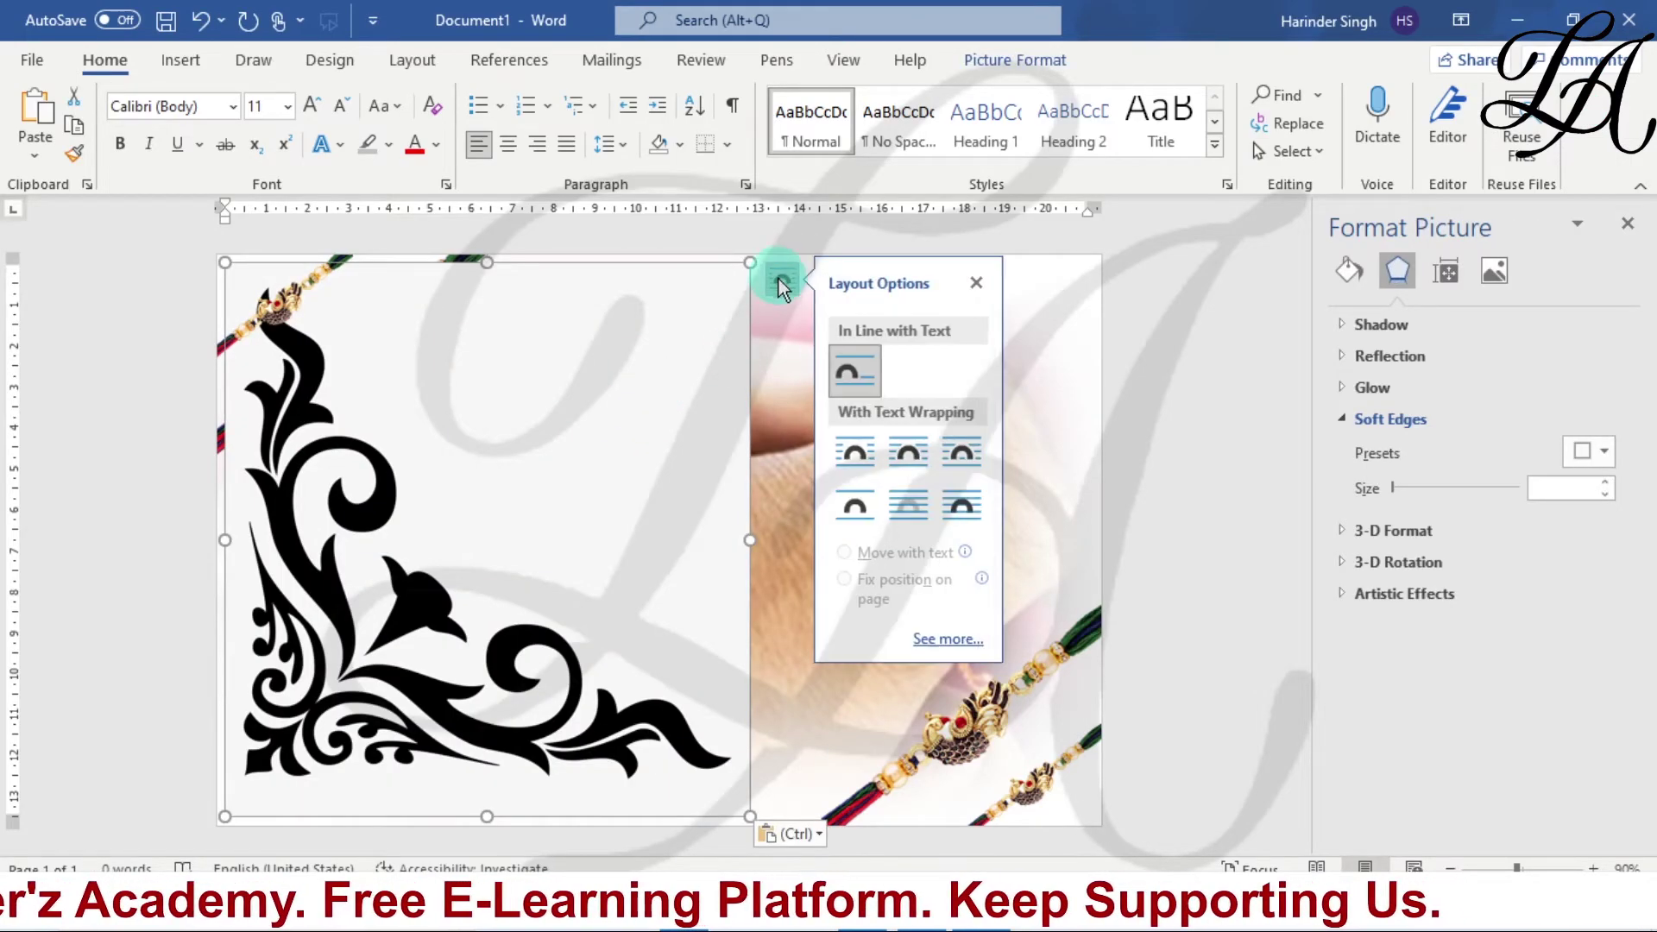
pyautogui.click(910, 509)
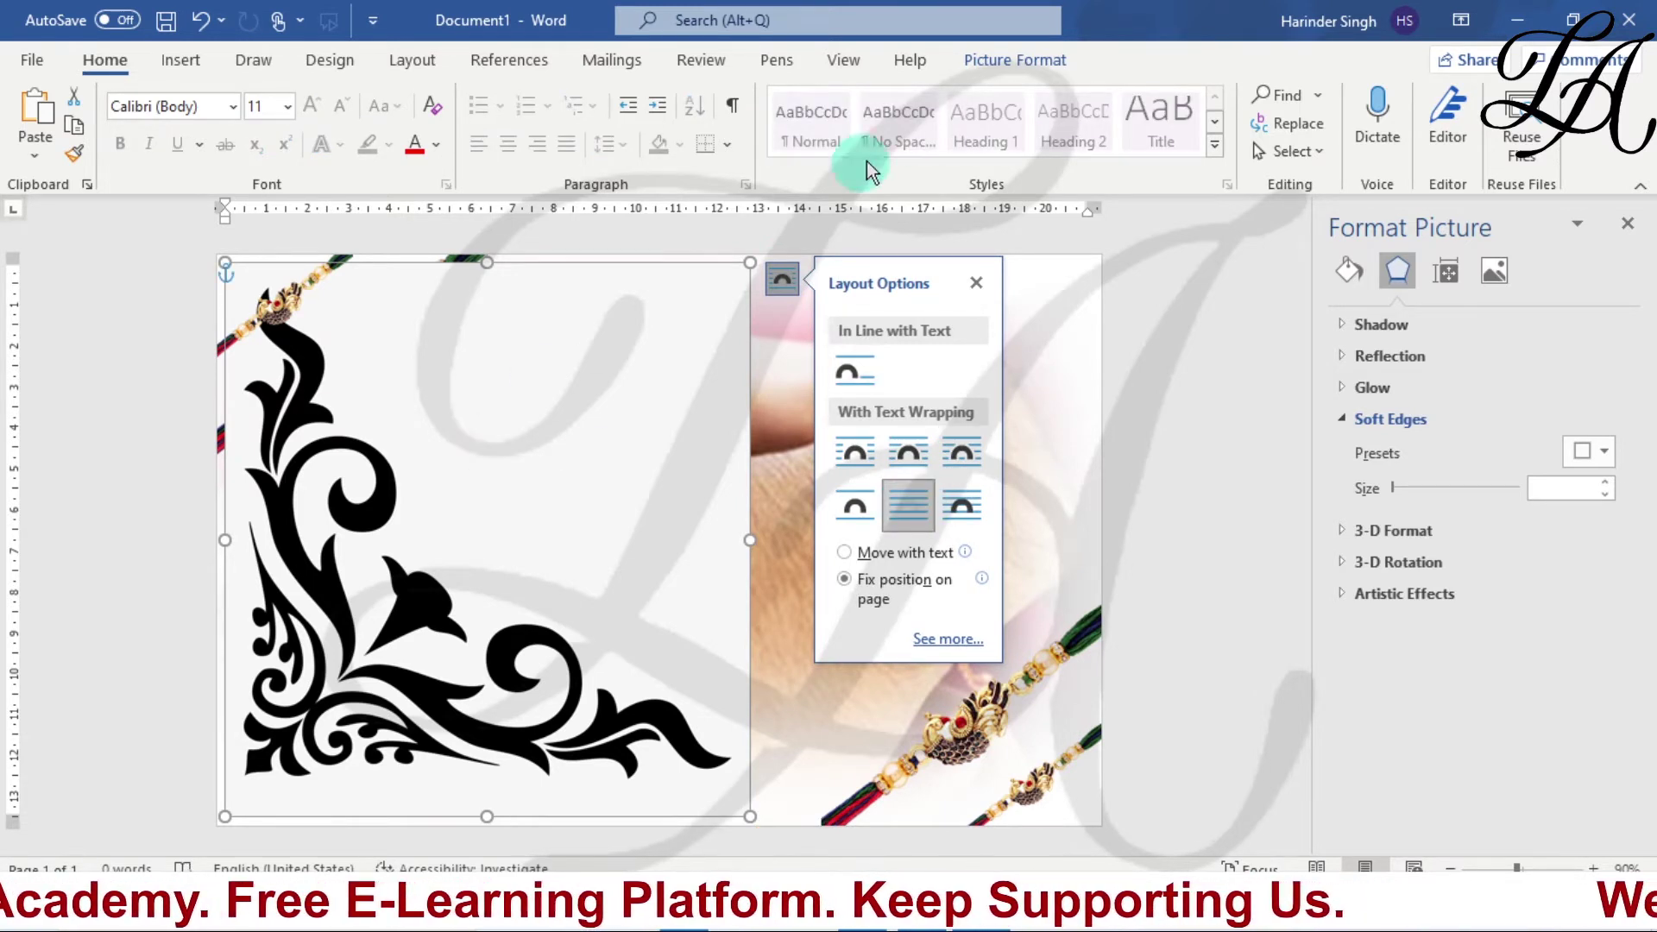
# - Remove the corner pattern's background, marking all the black scrolls, leaves and the flower as areas to keep
pyautogui.click(1009, 61)
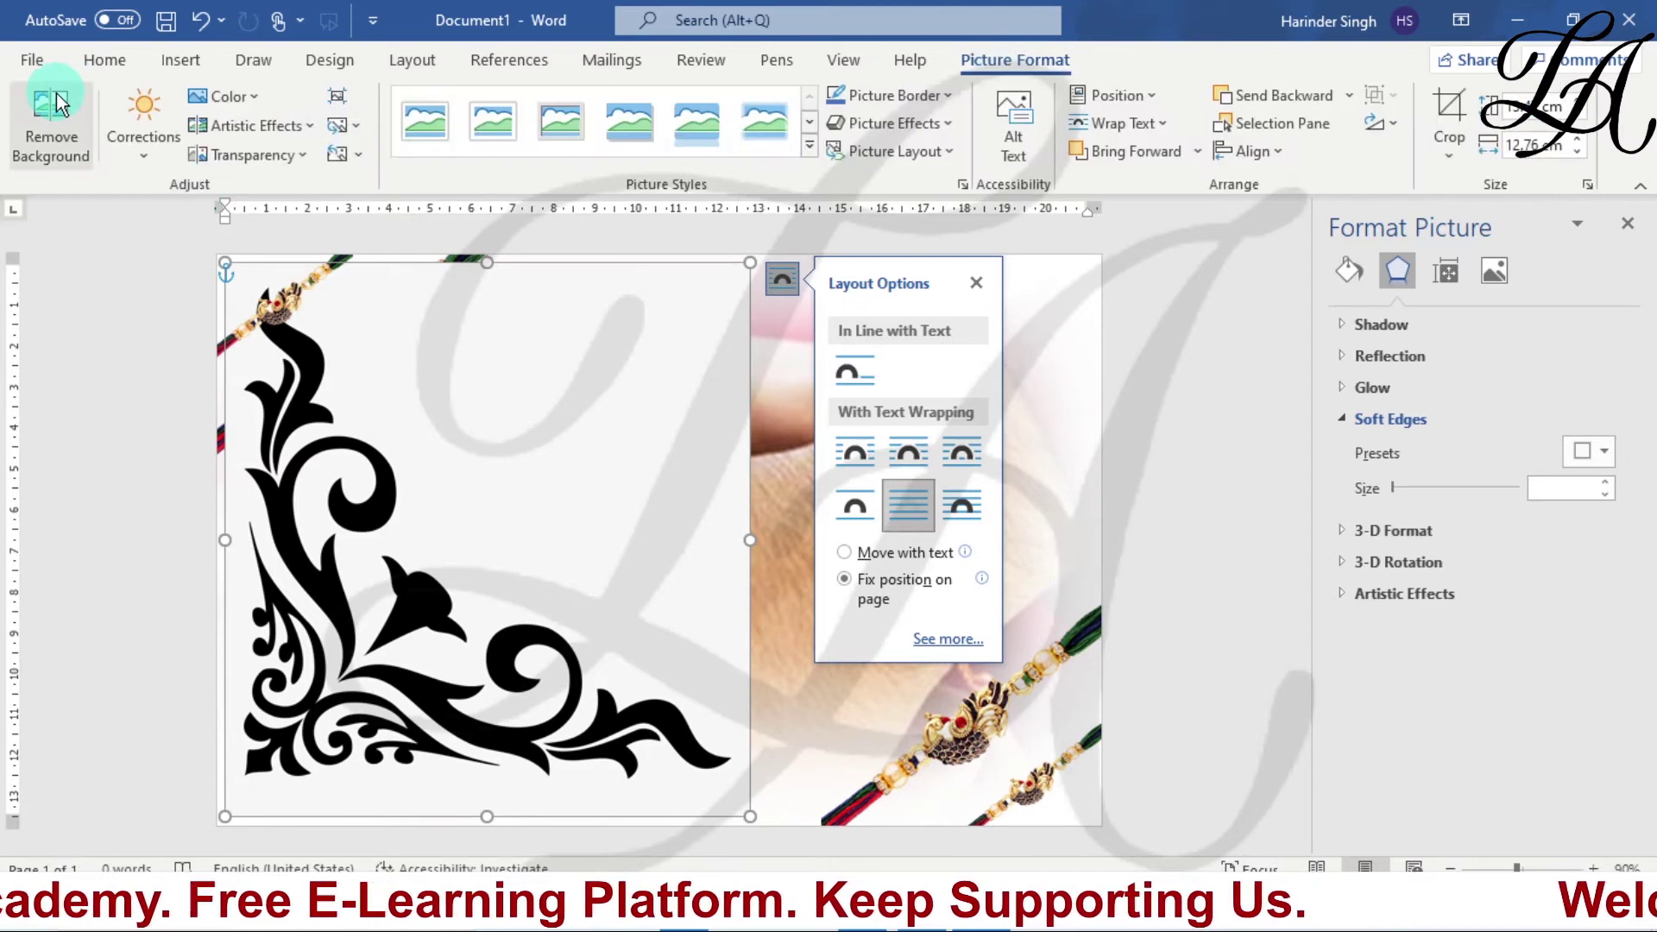
pyautogui.click(53, 121)
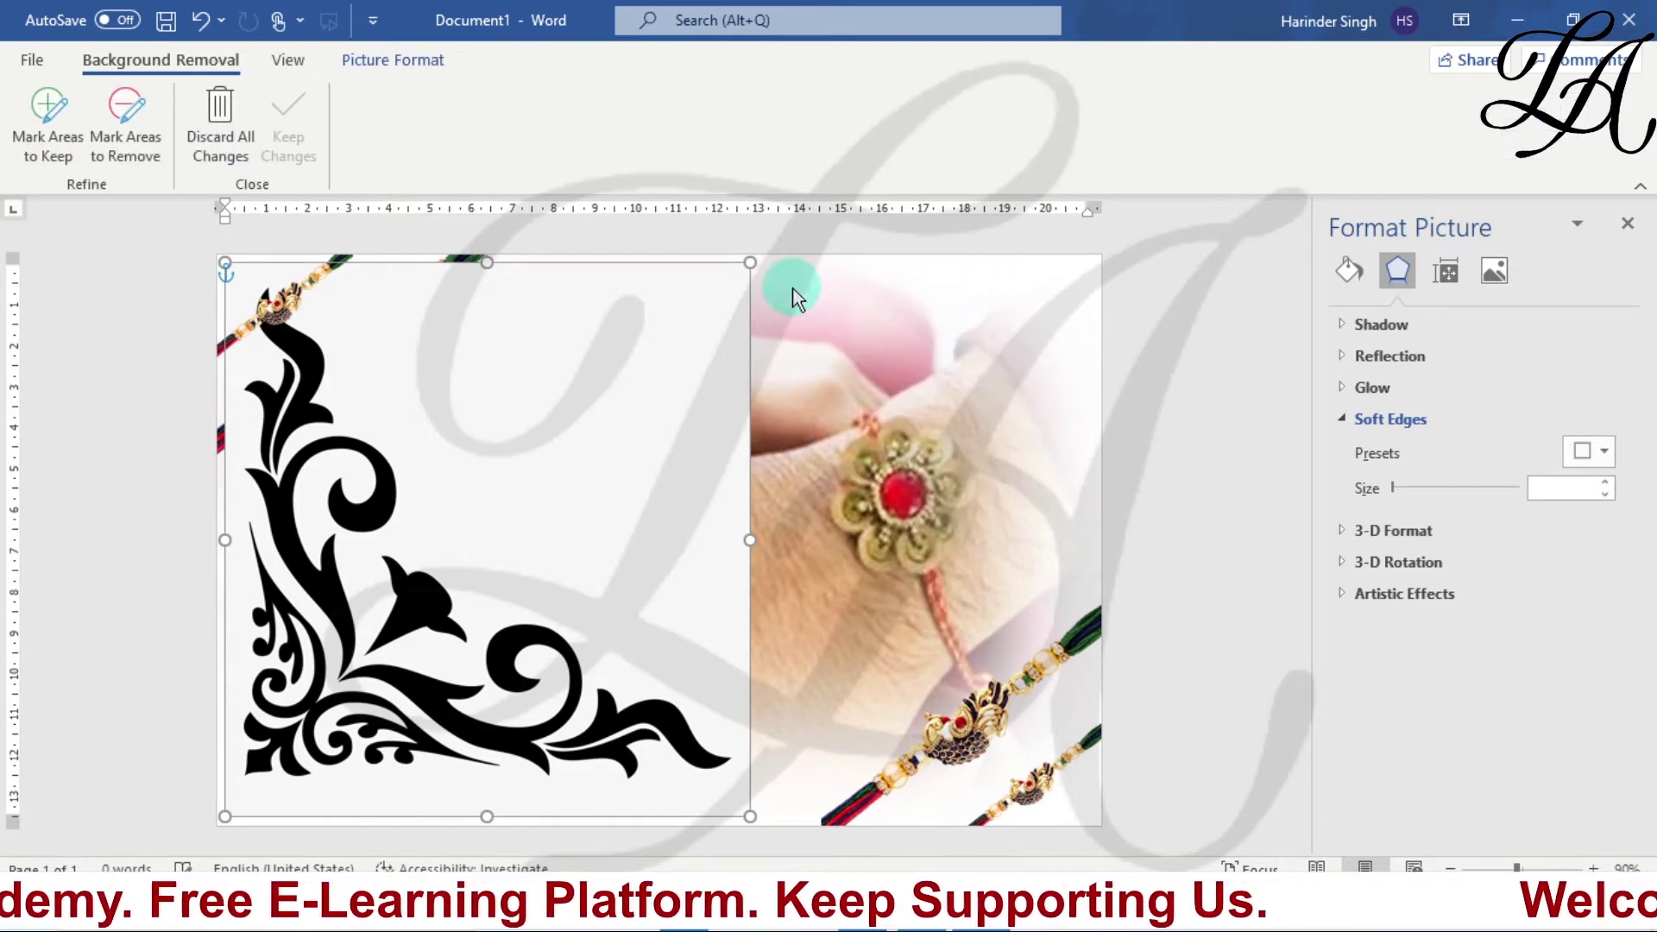
pyautogui.click(62, 143)
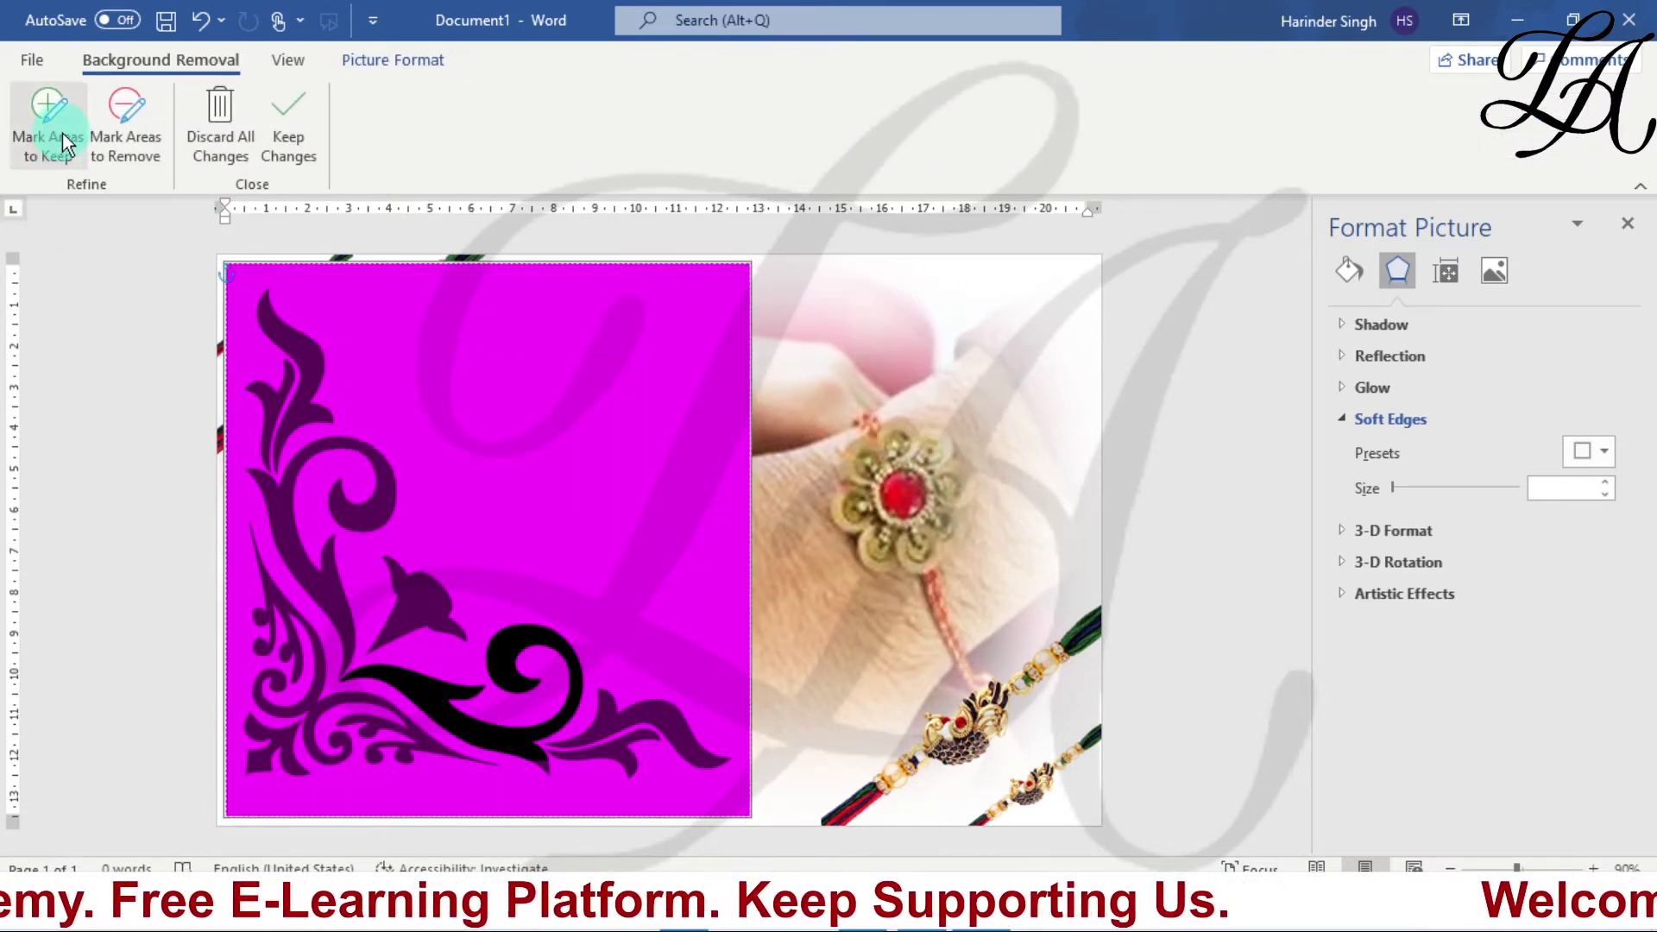
pyautogui.click(281, 518)
pyautogui.click(304, 395)
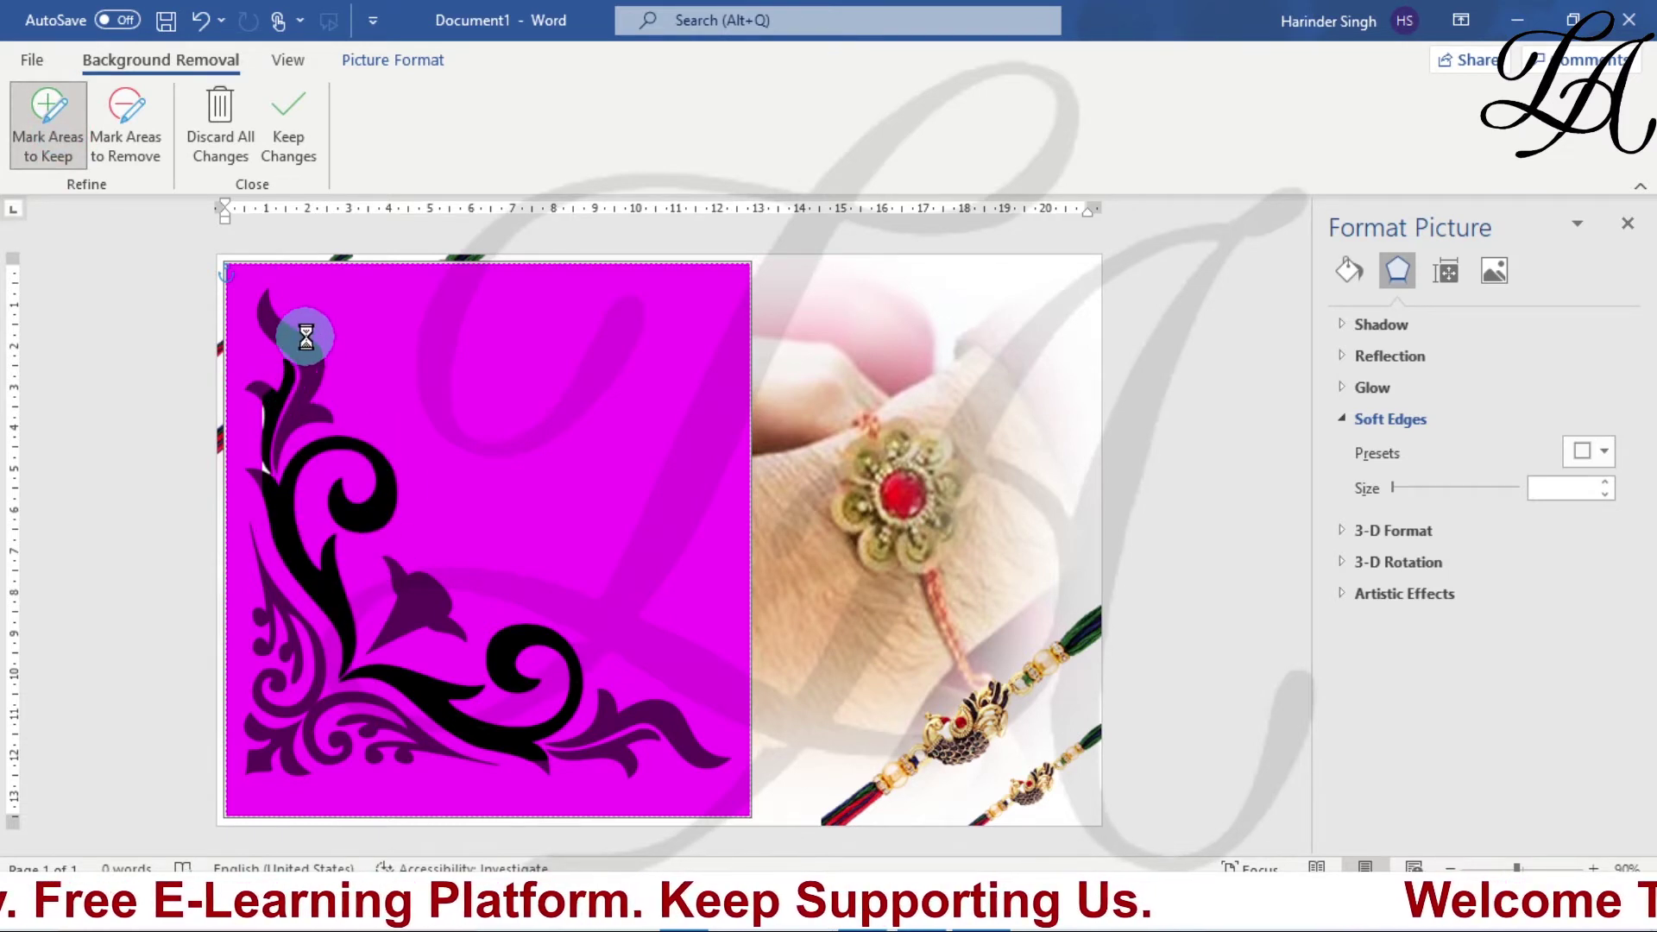
pyautogui.click(261, 392)
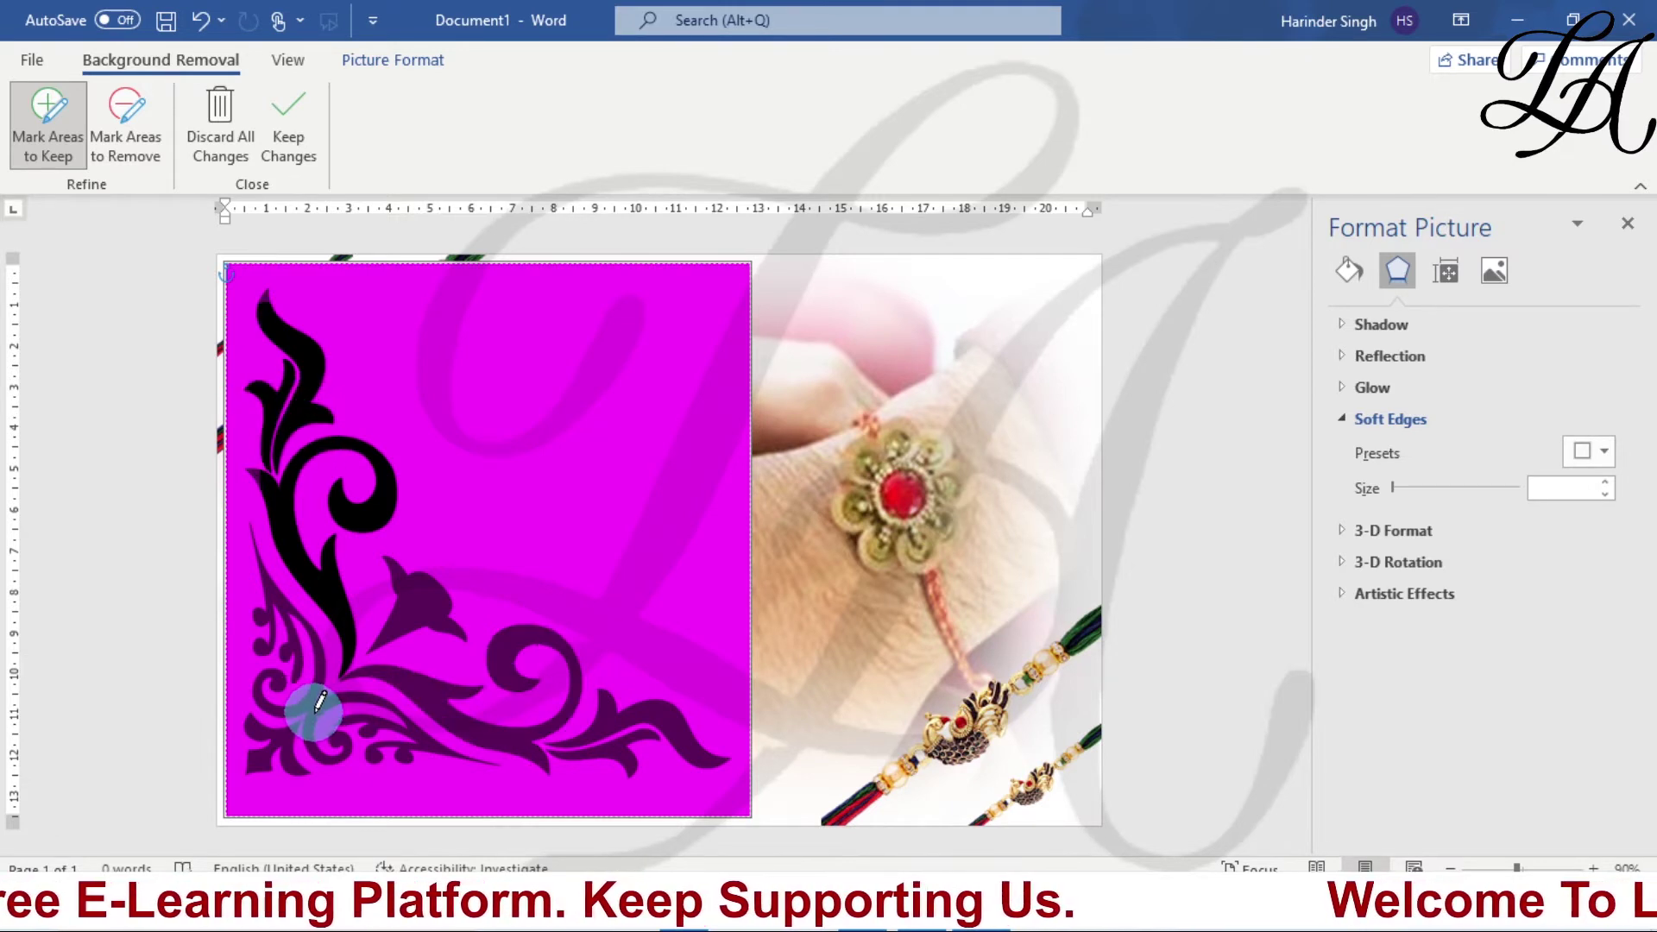
pyautogui.click(289, 731)
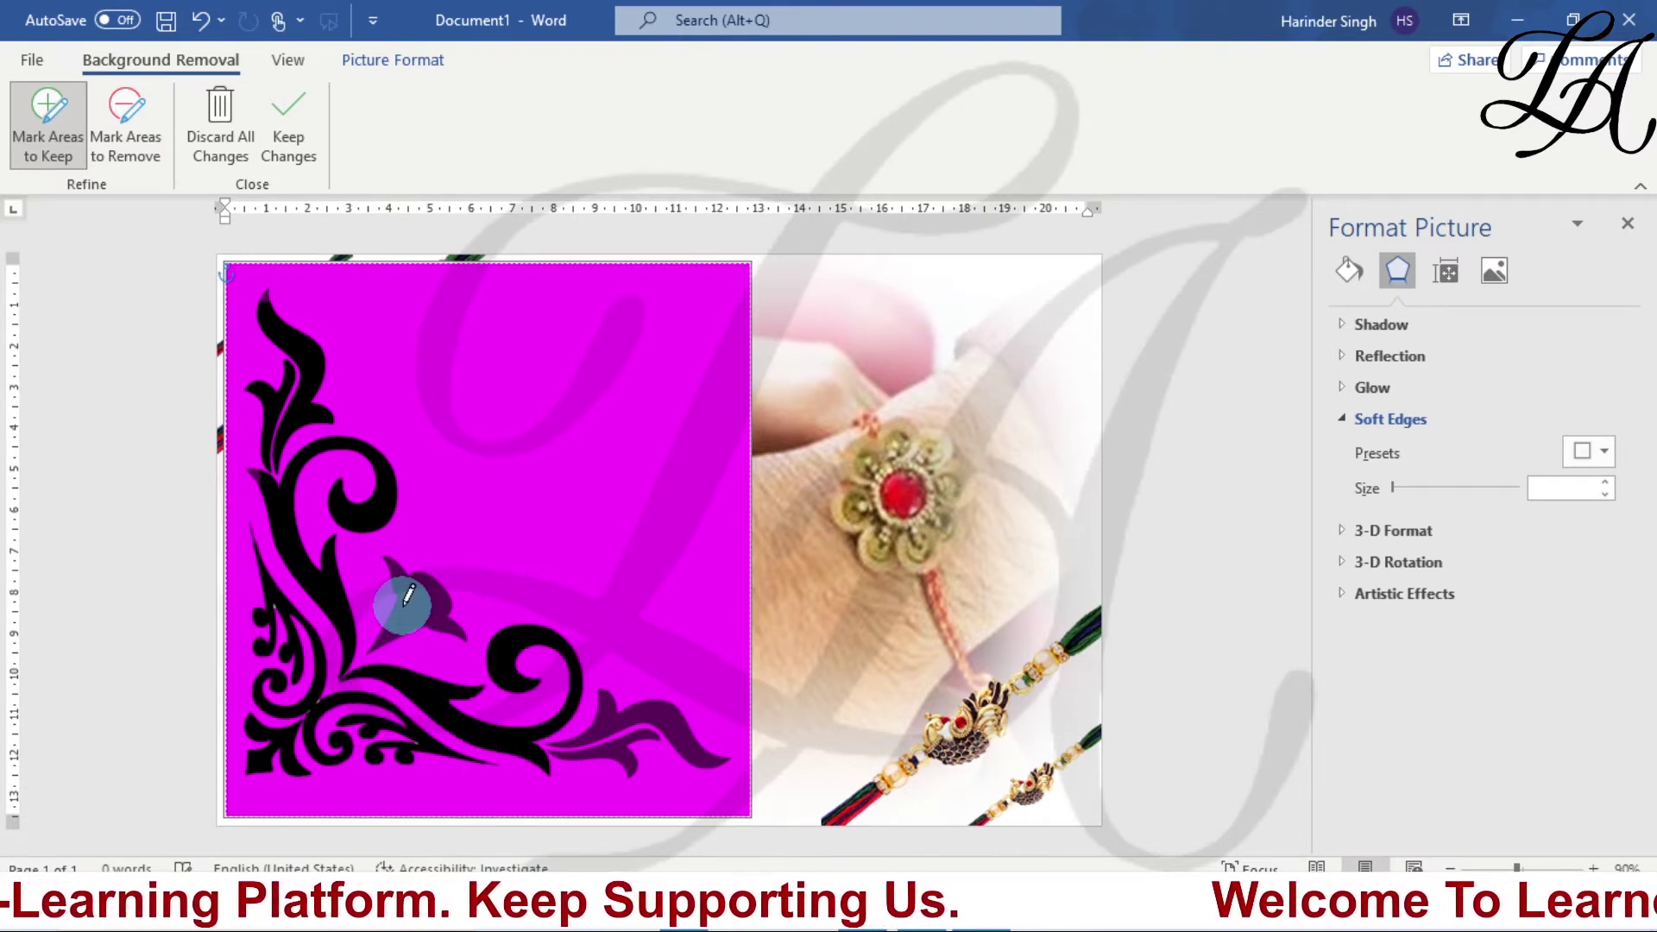
pyautogui.moveTo(615, 708); pyautogui.dragTo(691, 777)
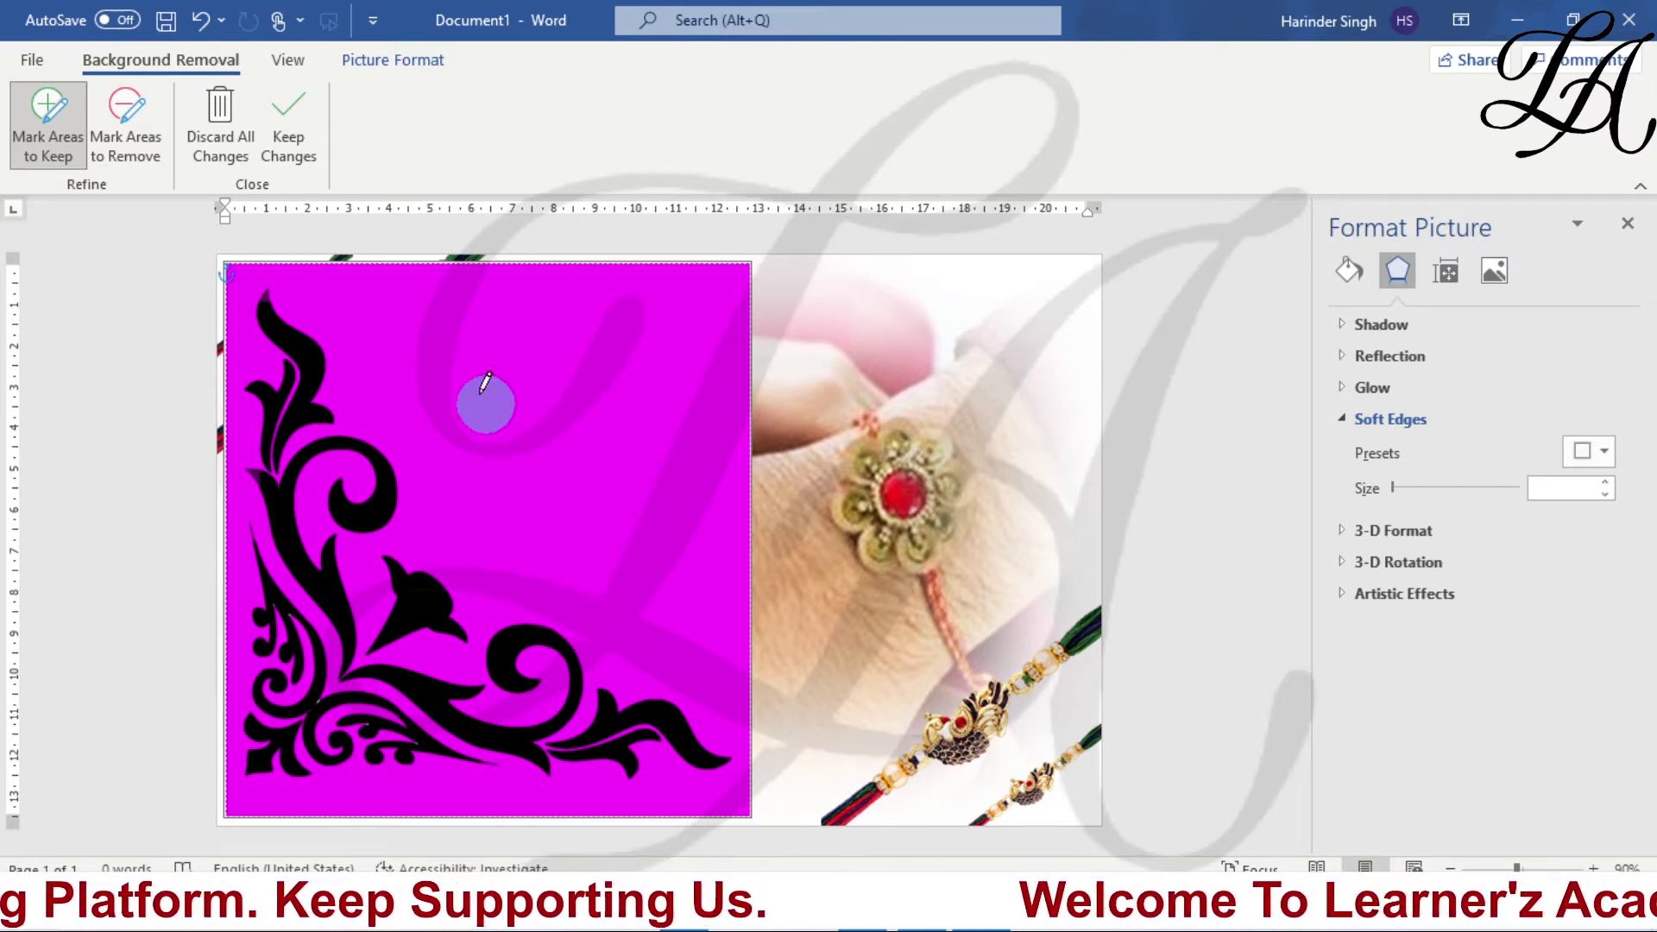
pyautogui.click(268, 117)
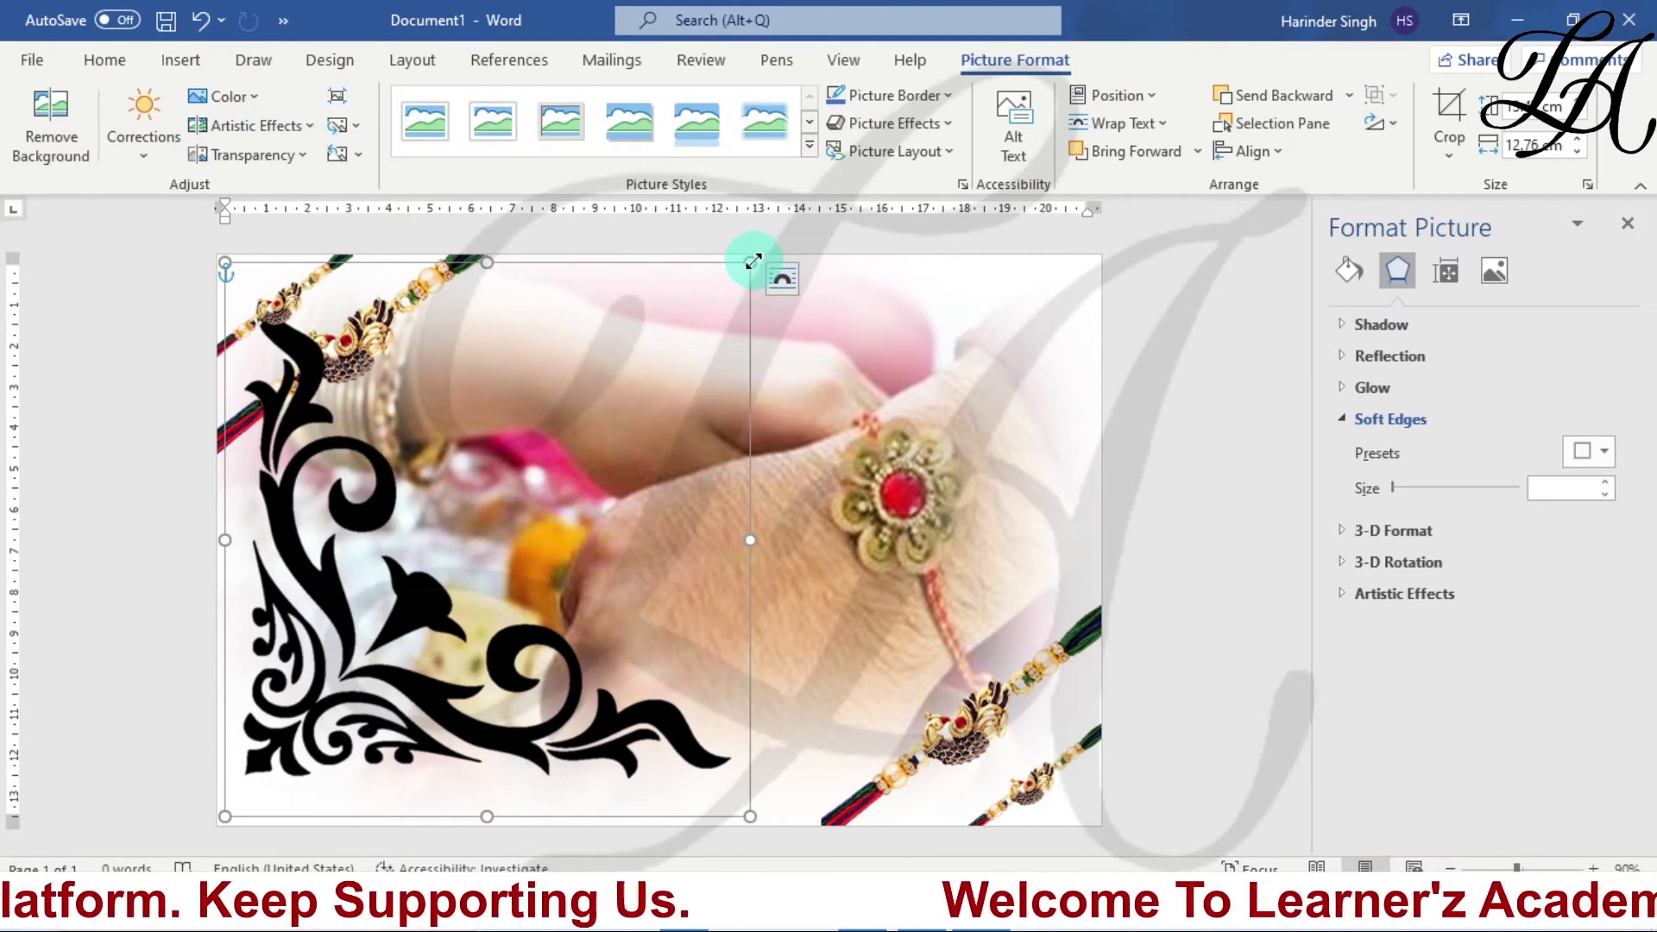
# - Shrink the corner pattern to about 4.52 cm wide and fit it into the page's lower-left corner
pyautogui.moveTo(751, 263); pyautogui.dragTo(411, 716)
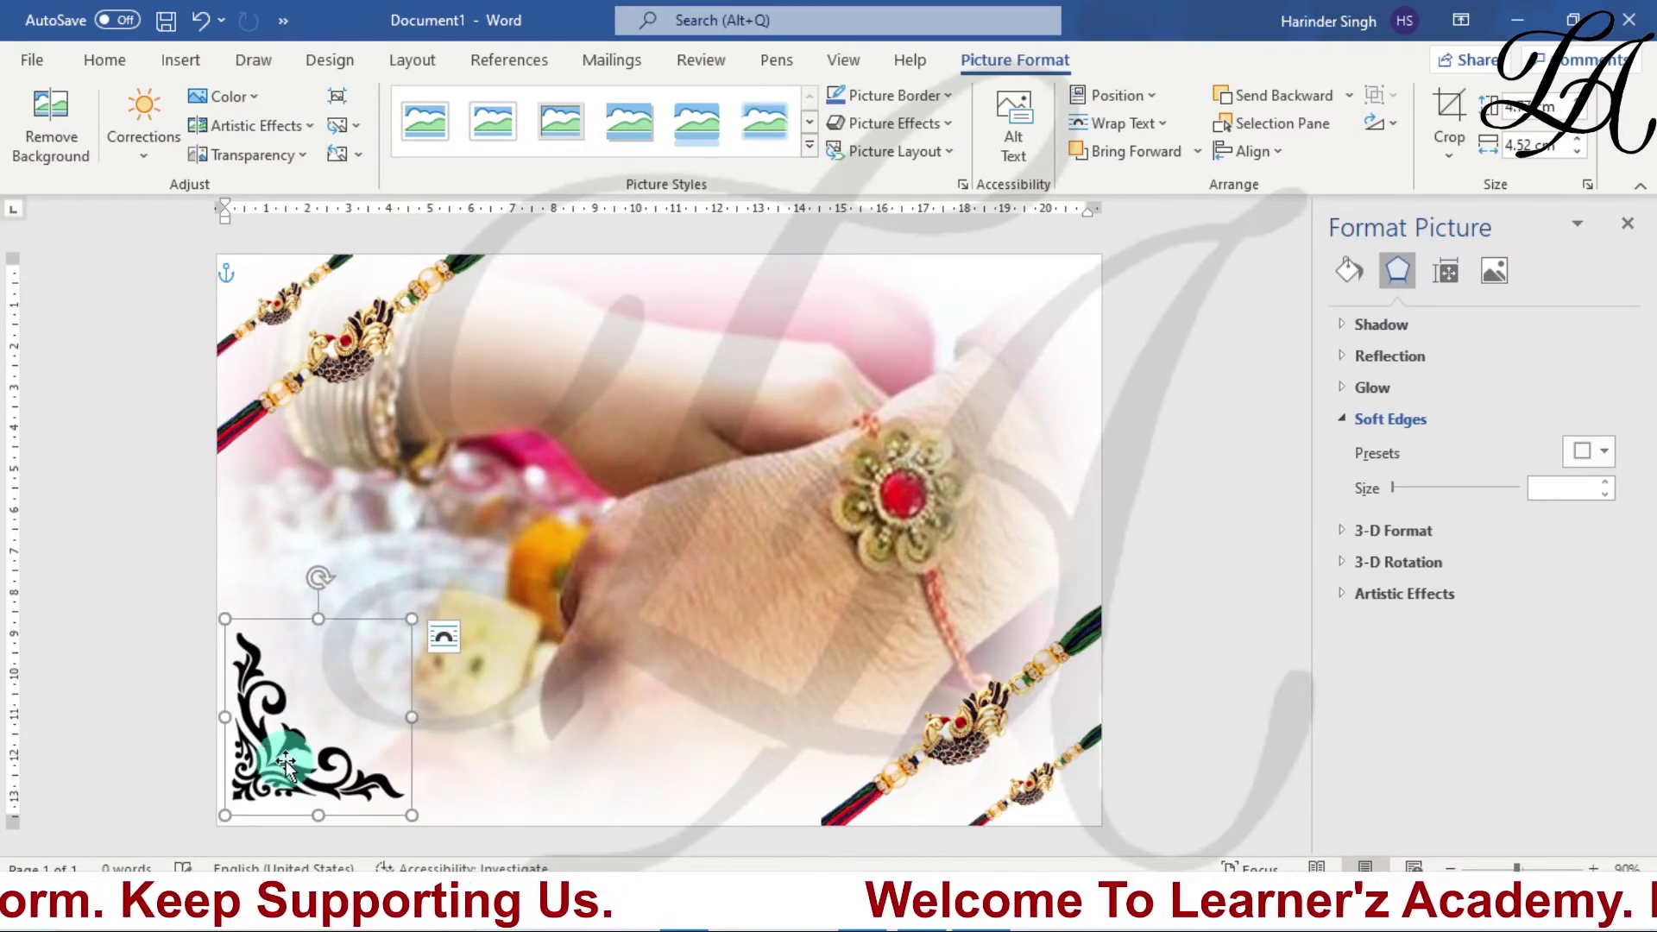
pyautogui.moveTo(278, 762); pyautogui.dragTo(271, 784)
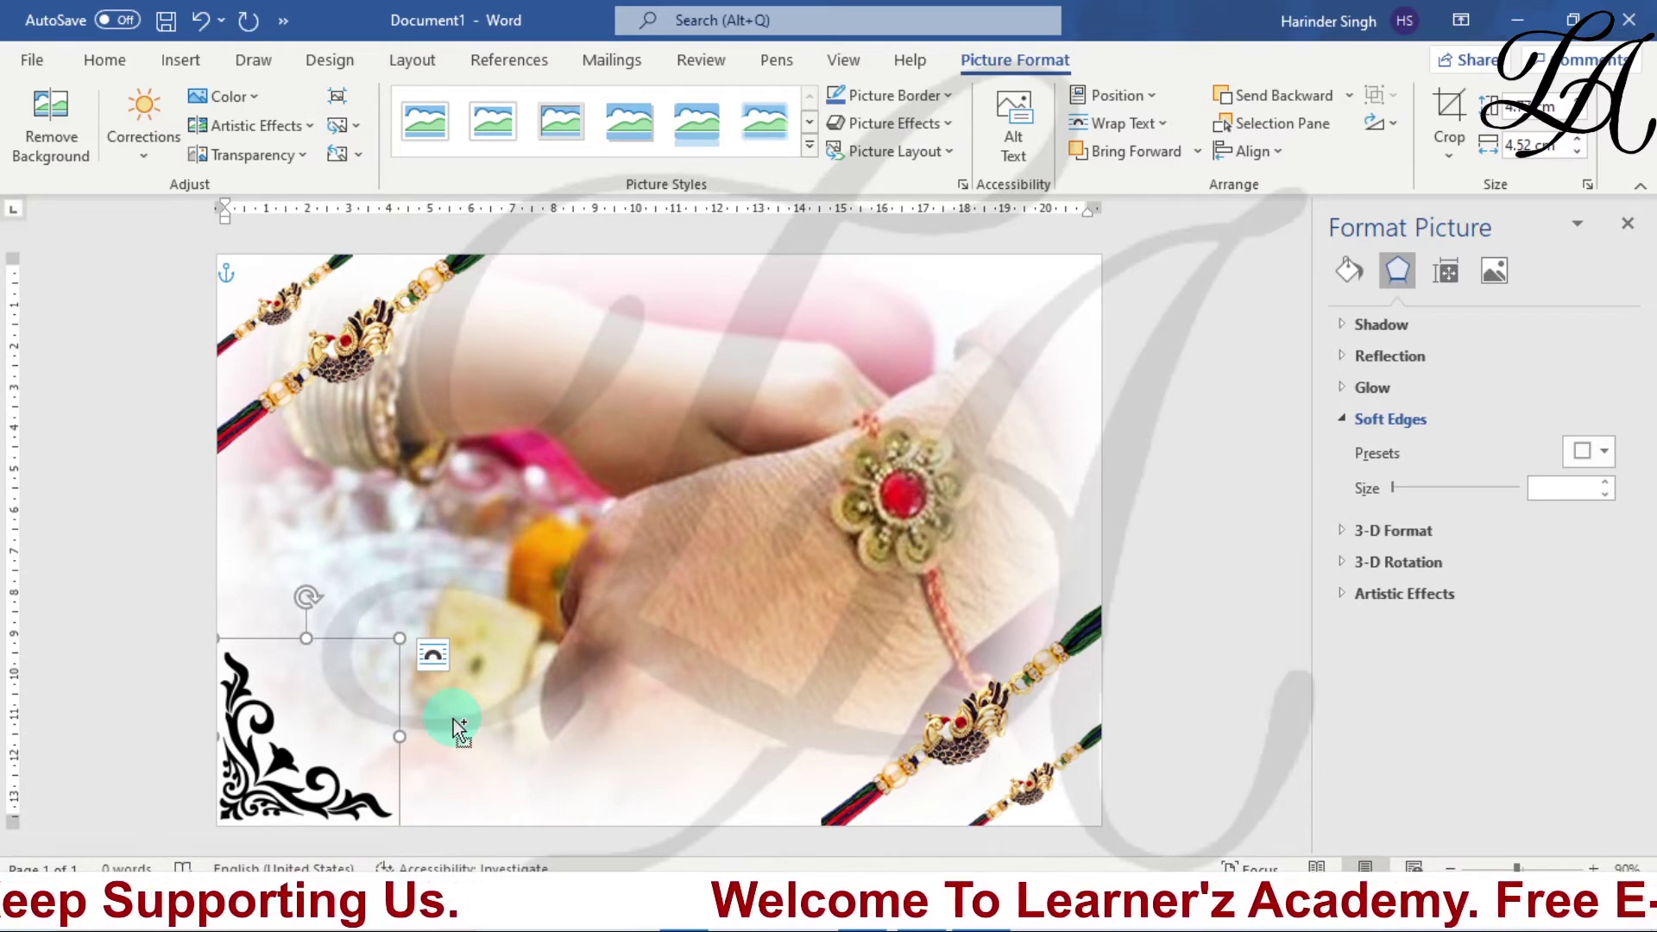
# - Duplicate the corner pattern, rotate the copy 180 degrees, and fit it into the page's upper-right corner
pyautogui.moveTo(370, 725); pyautogui.dragTo(714, 486)
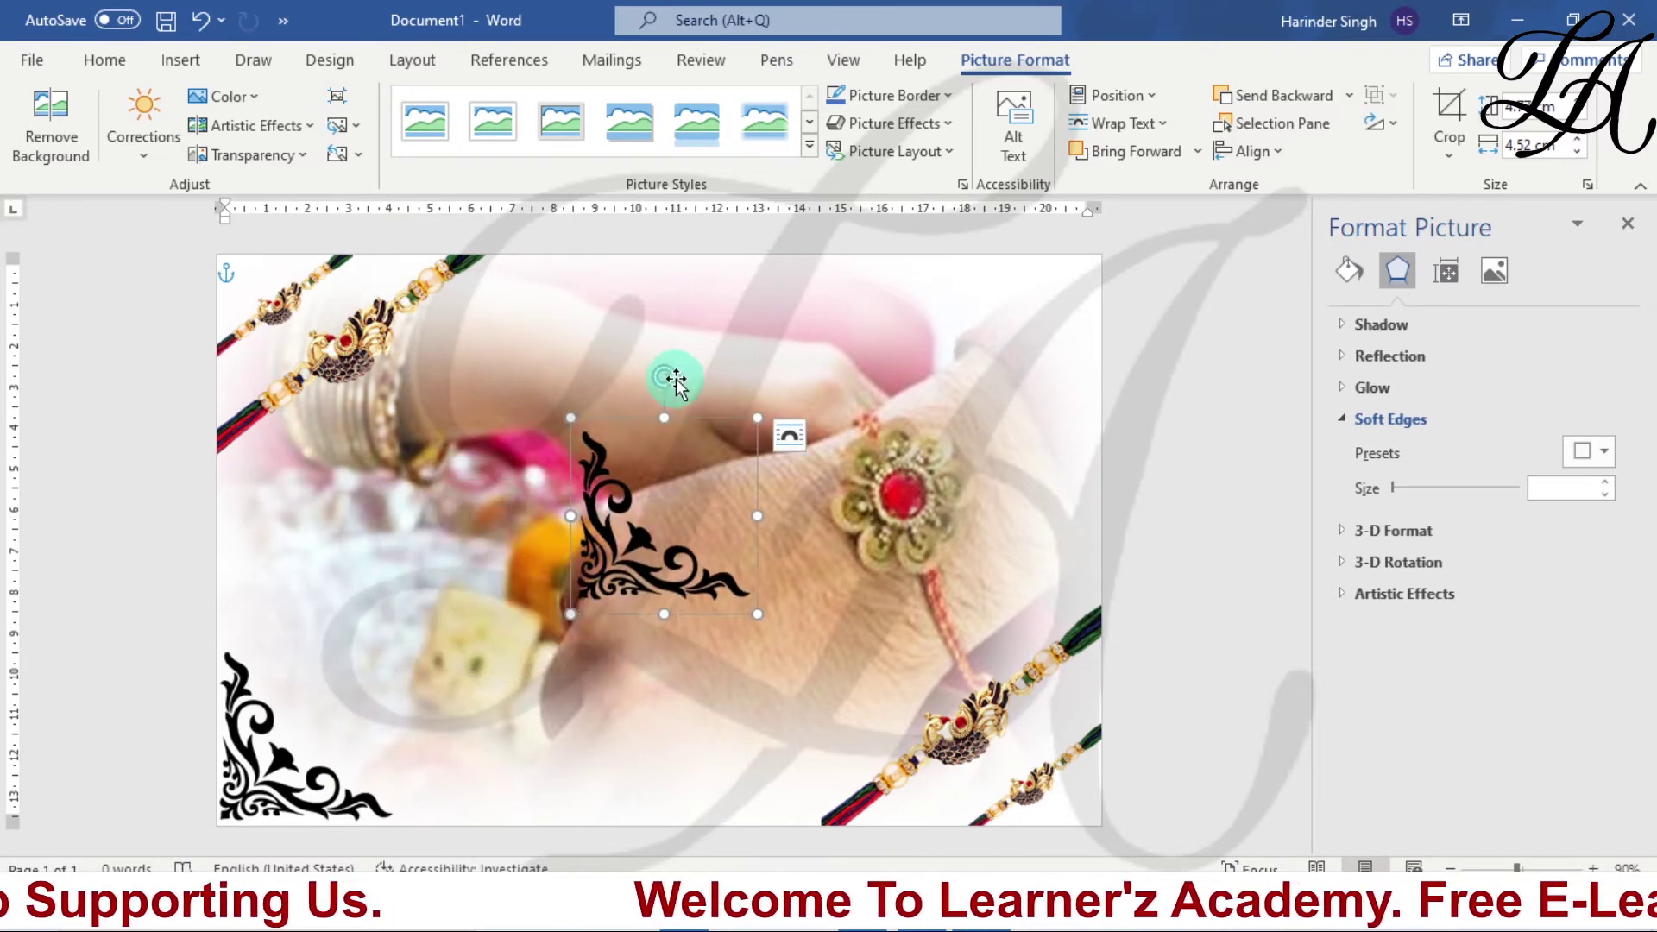
pyautogui.moveTo(672, 373); pyautogui.dragTo(666, 685)
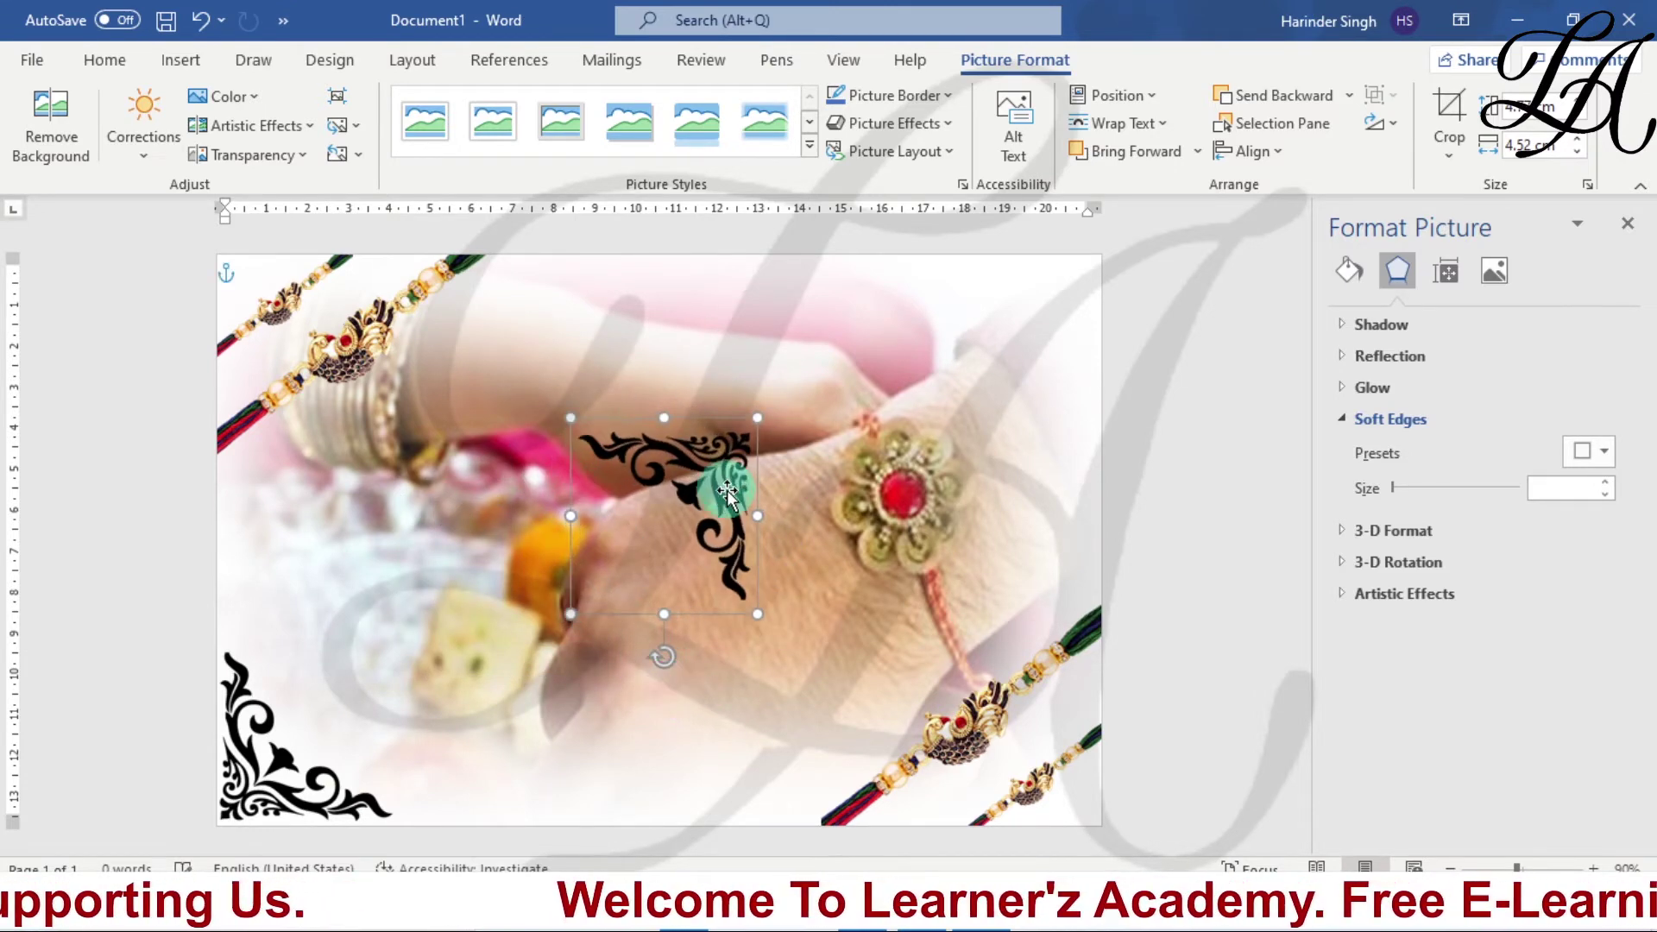
pyautogui.moveTo(688, 470); pyautogui.dragTo(1055, 312)
pyautogui.click(606, 674)
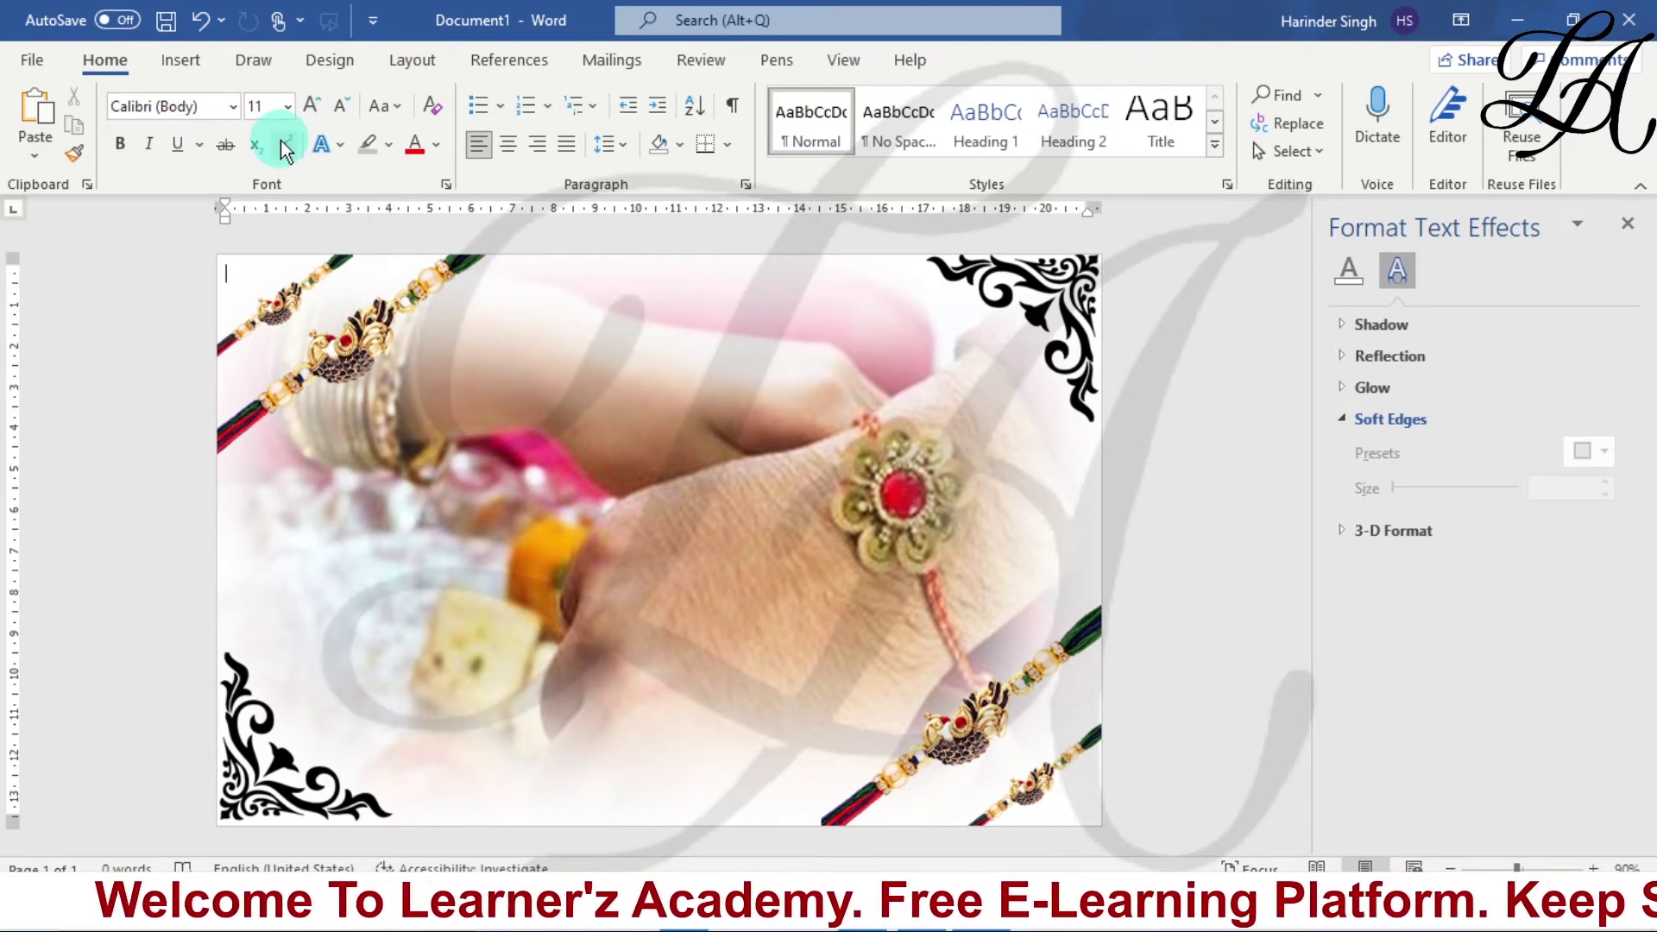
# - Insert WordArt in the grey gradient style and replace its placeholder text with "Happy"
pyautogui.click(181, 61)
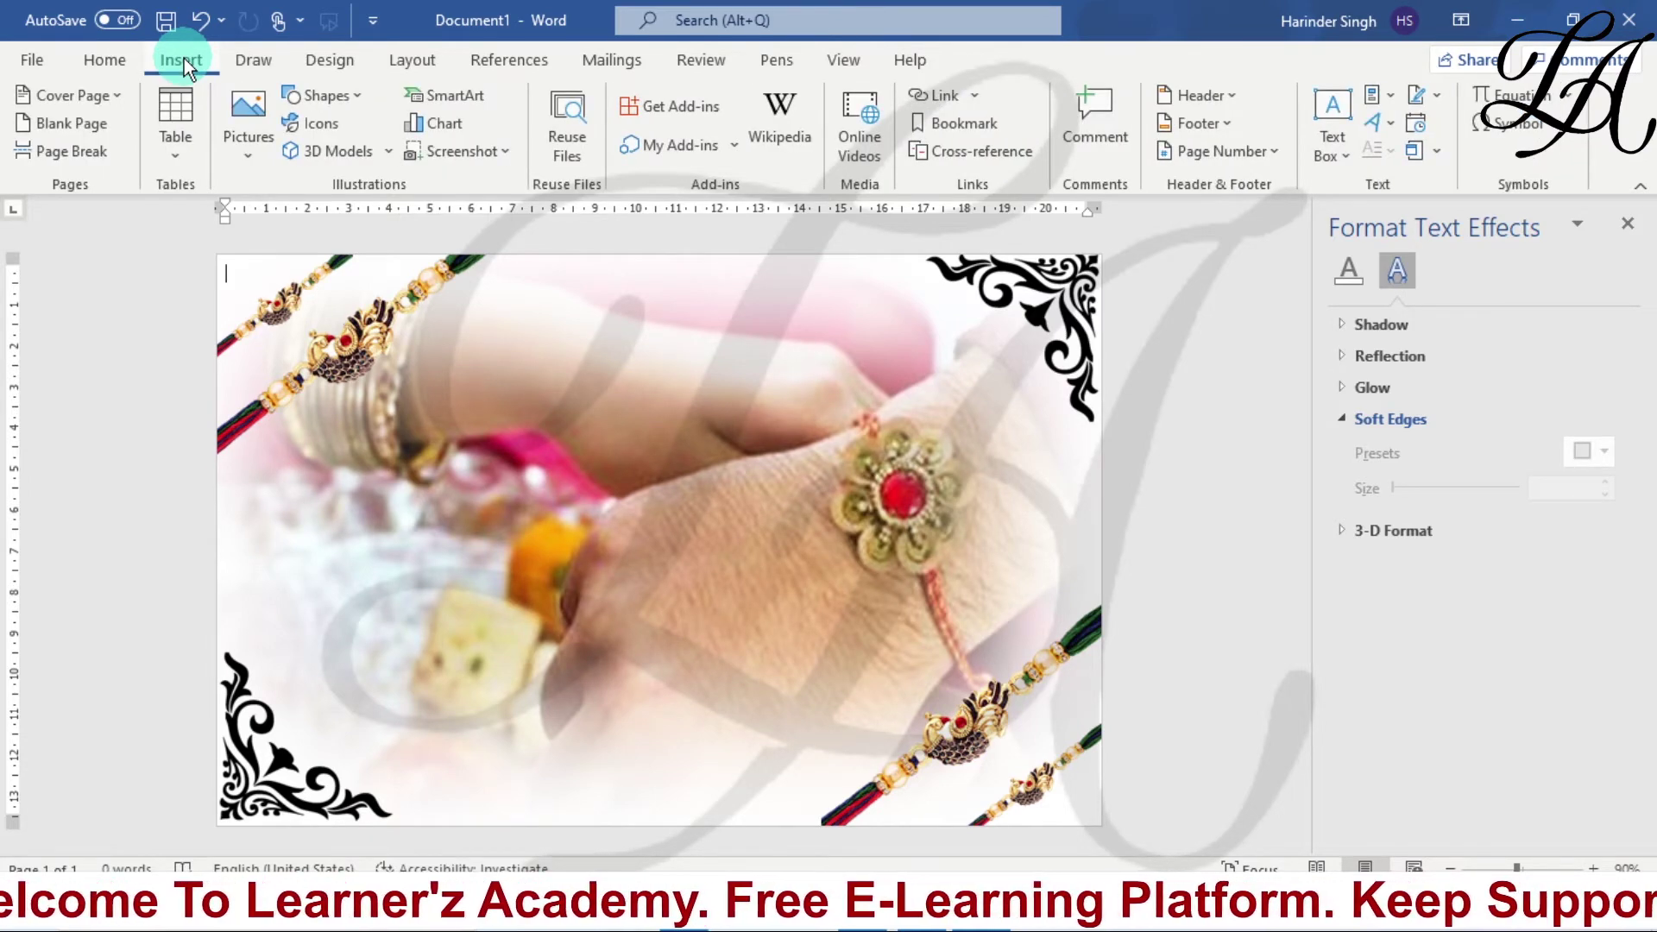
pyautogui.click(1387, 125)
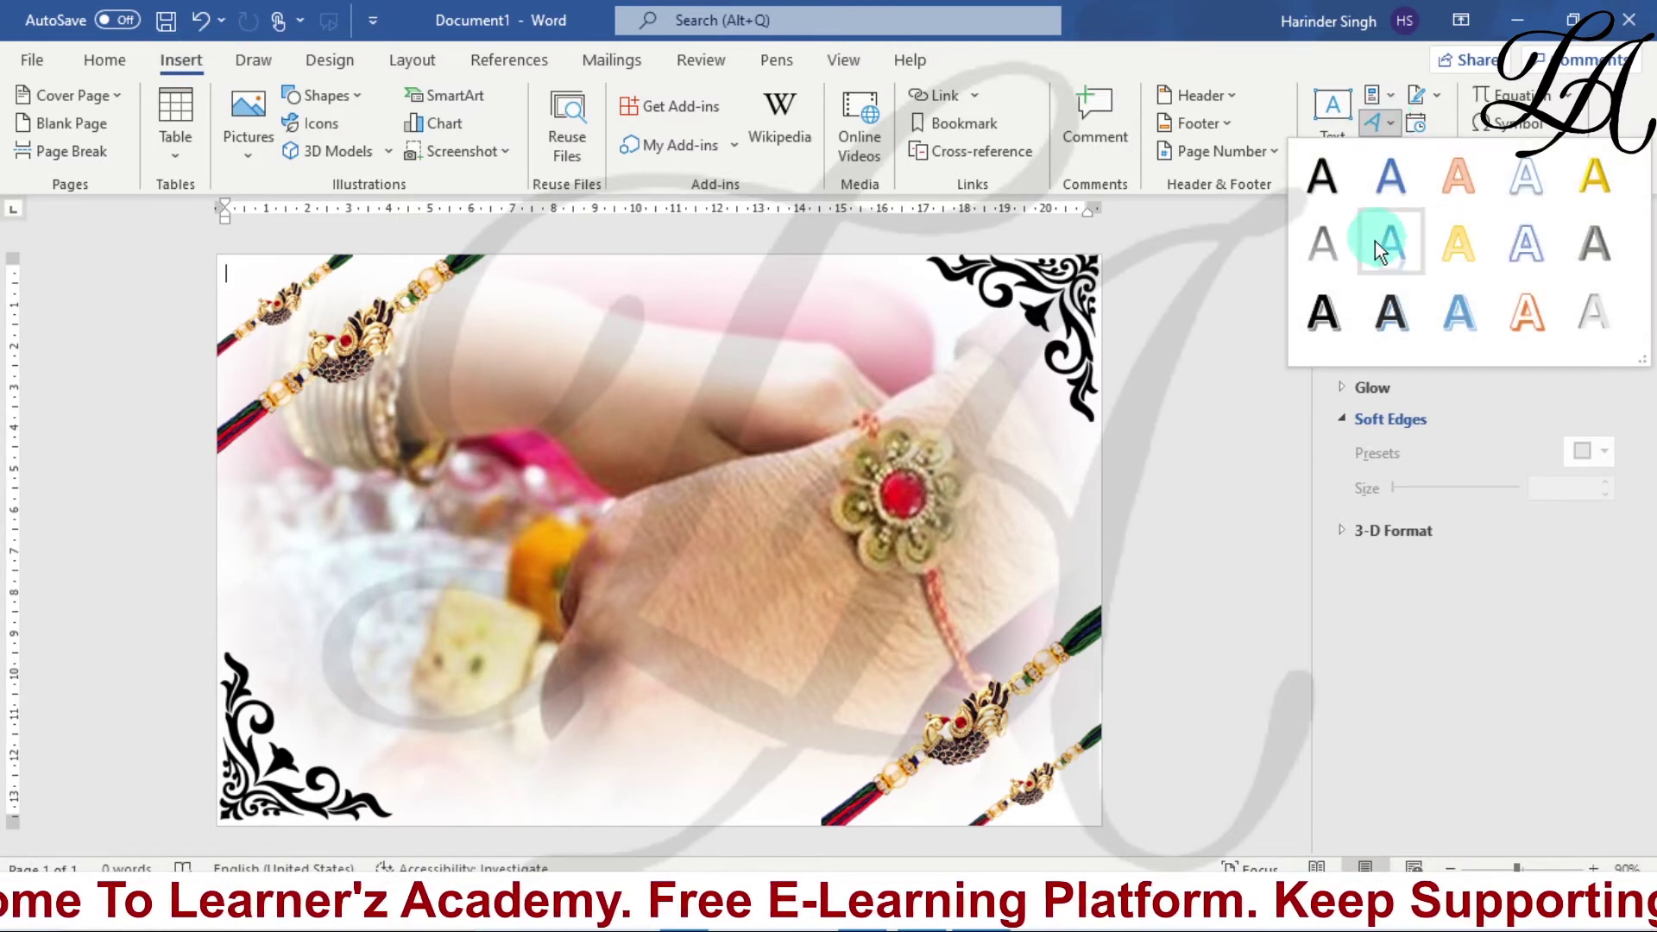
pyautogui.click(1342, 246)
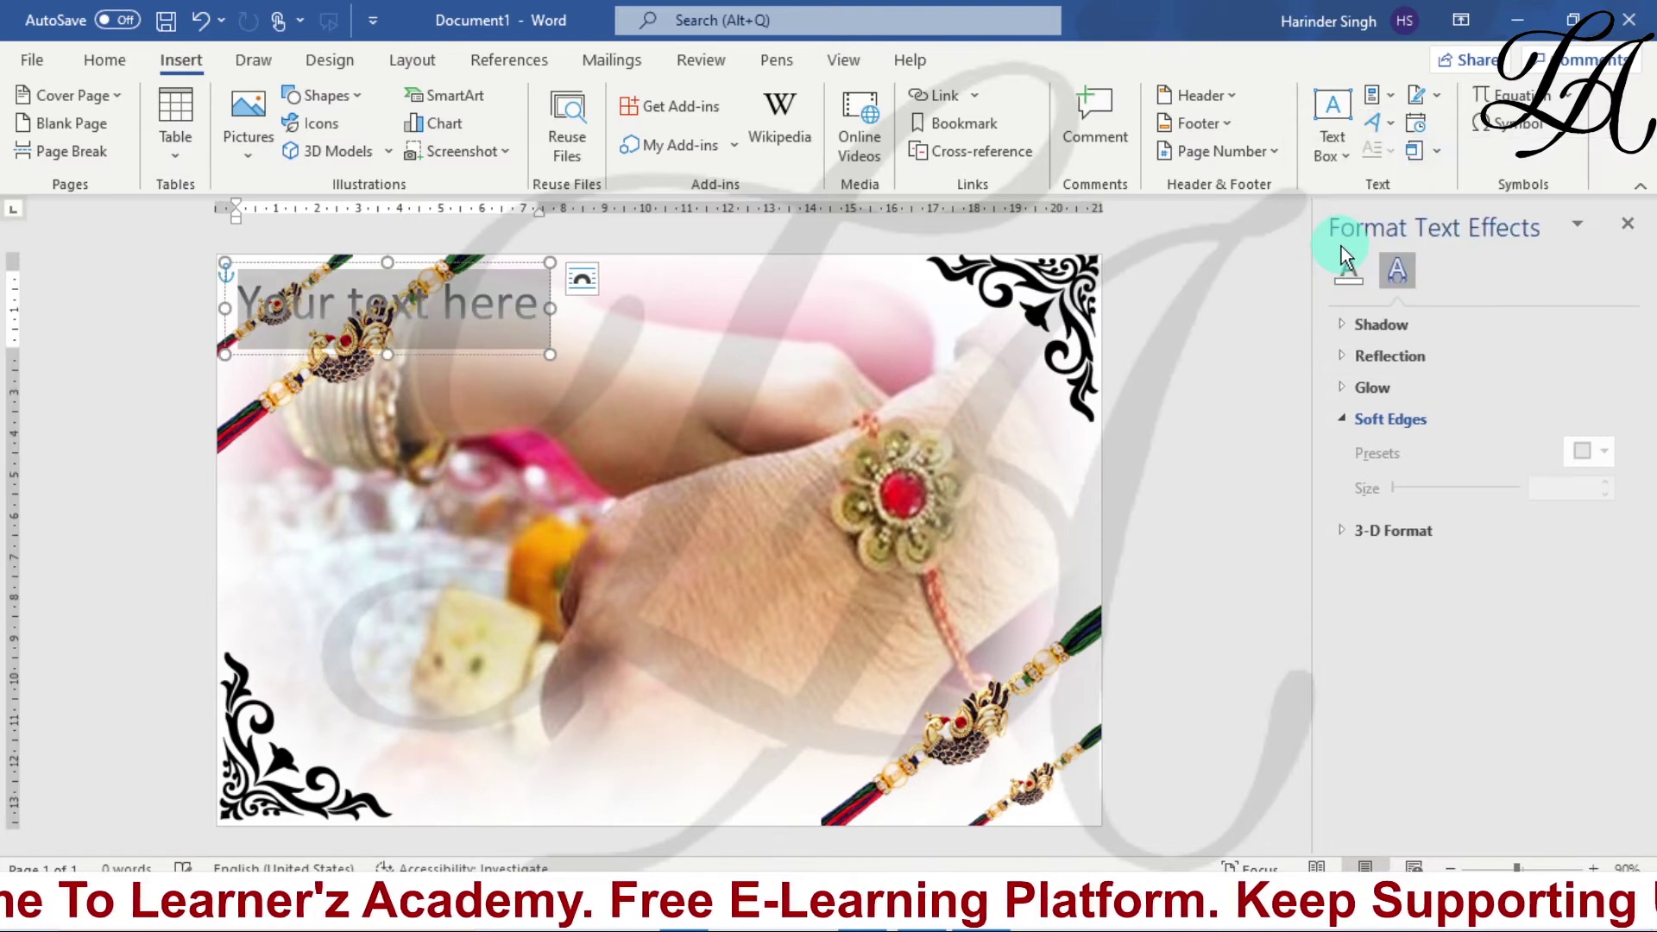
pyautogui.moveTo(550, 354); pyautogui.dragTo(682, 346)
pyautogui.doubleClick(538, 309)
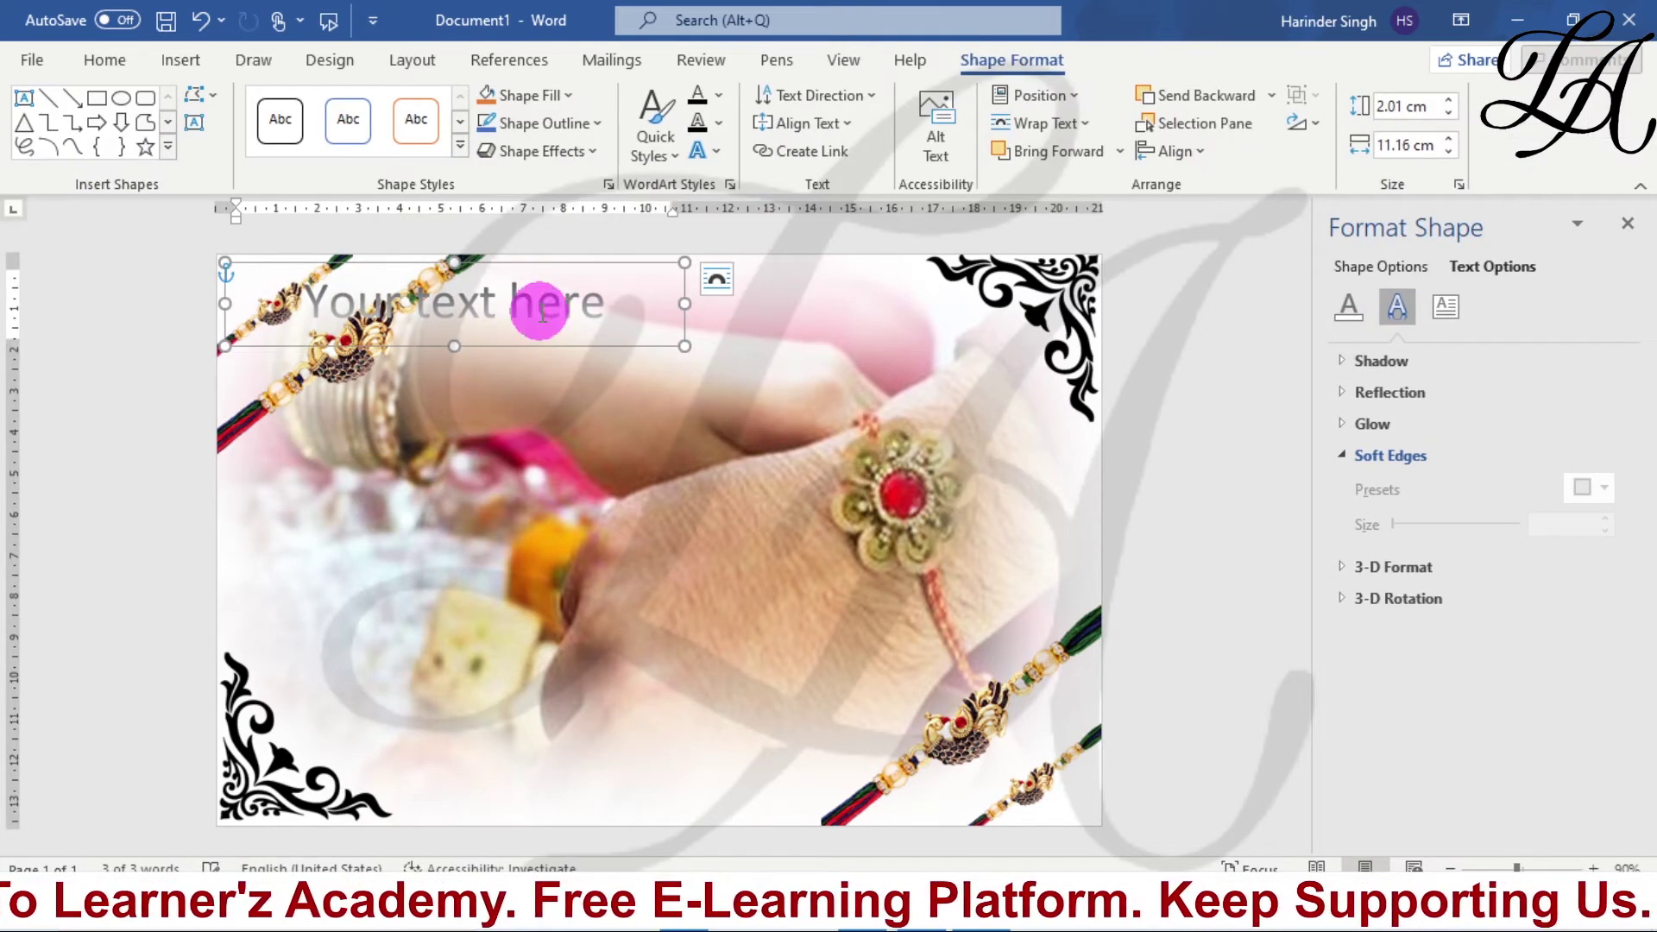
pyautogui.hotkey('ctrl', 'a')
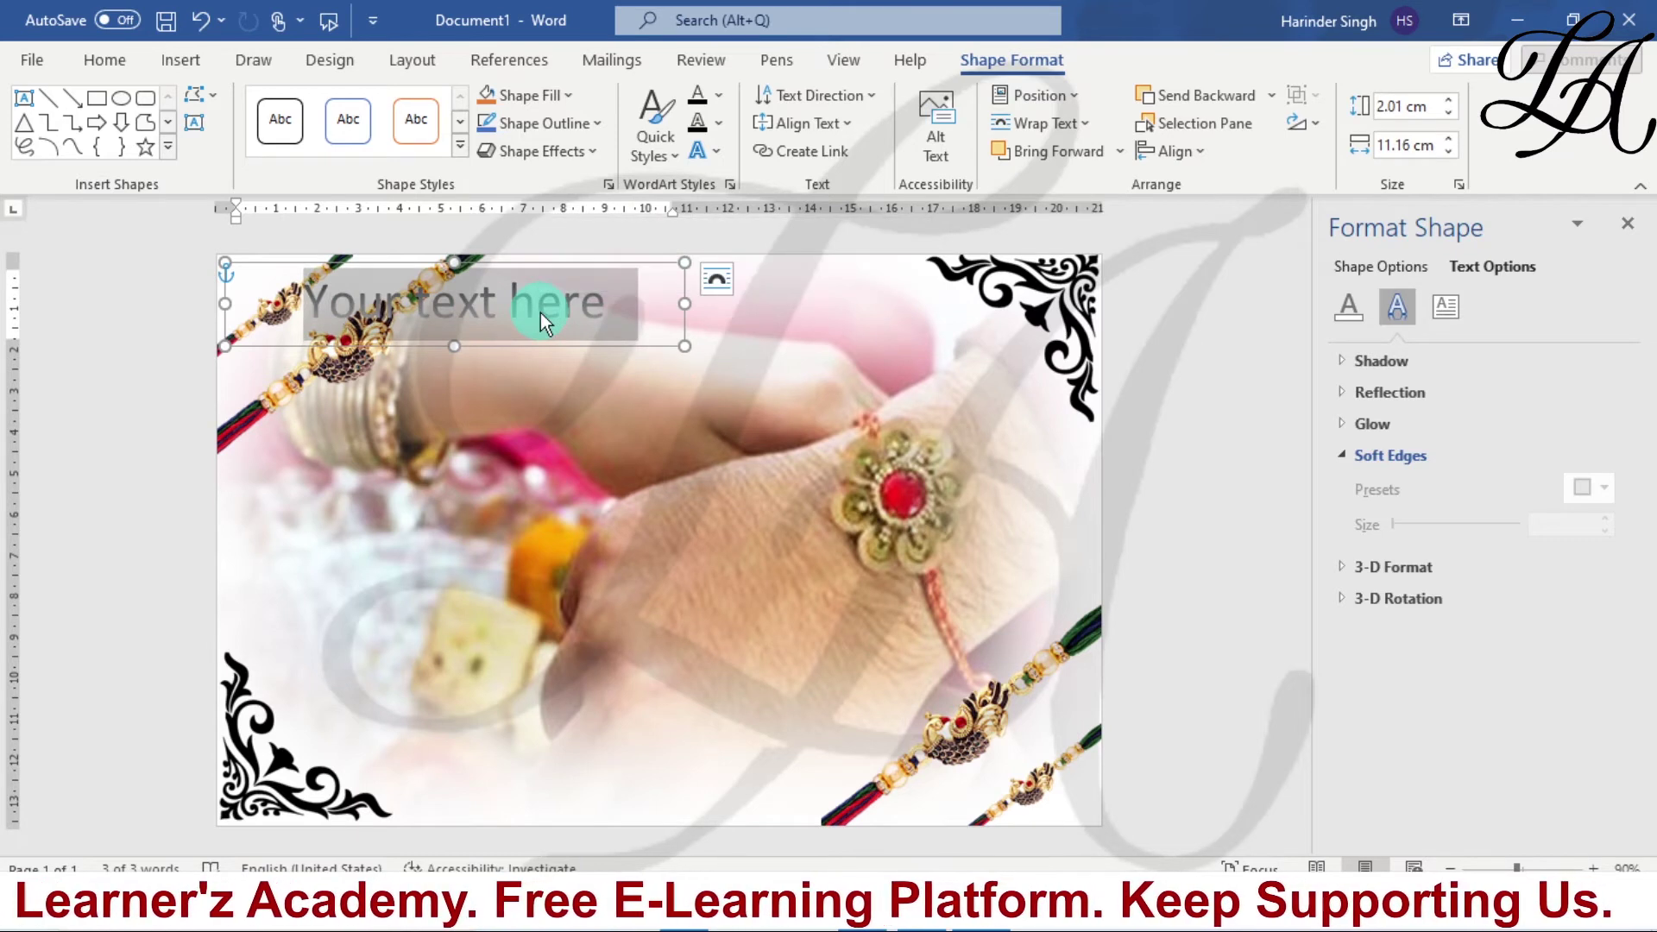
pyautogui.write('Happ')
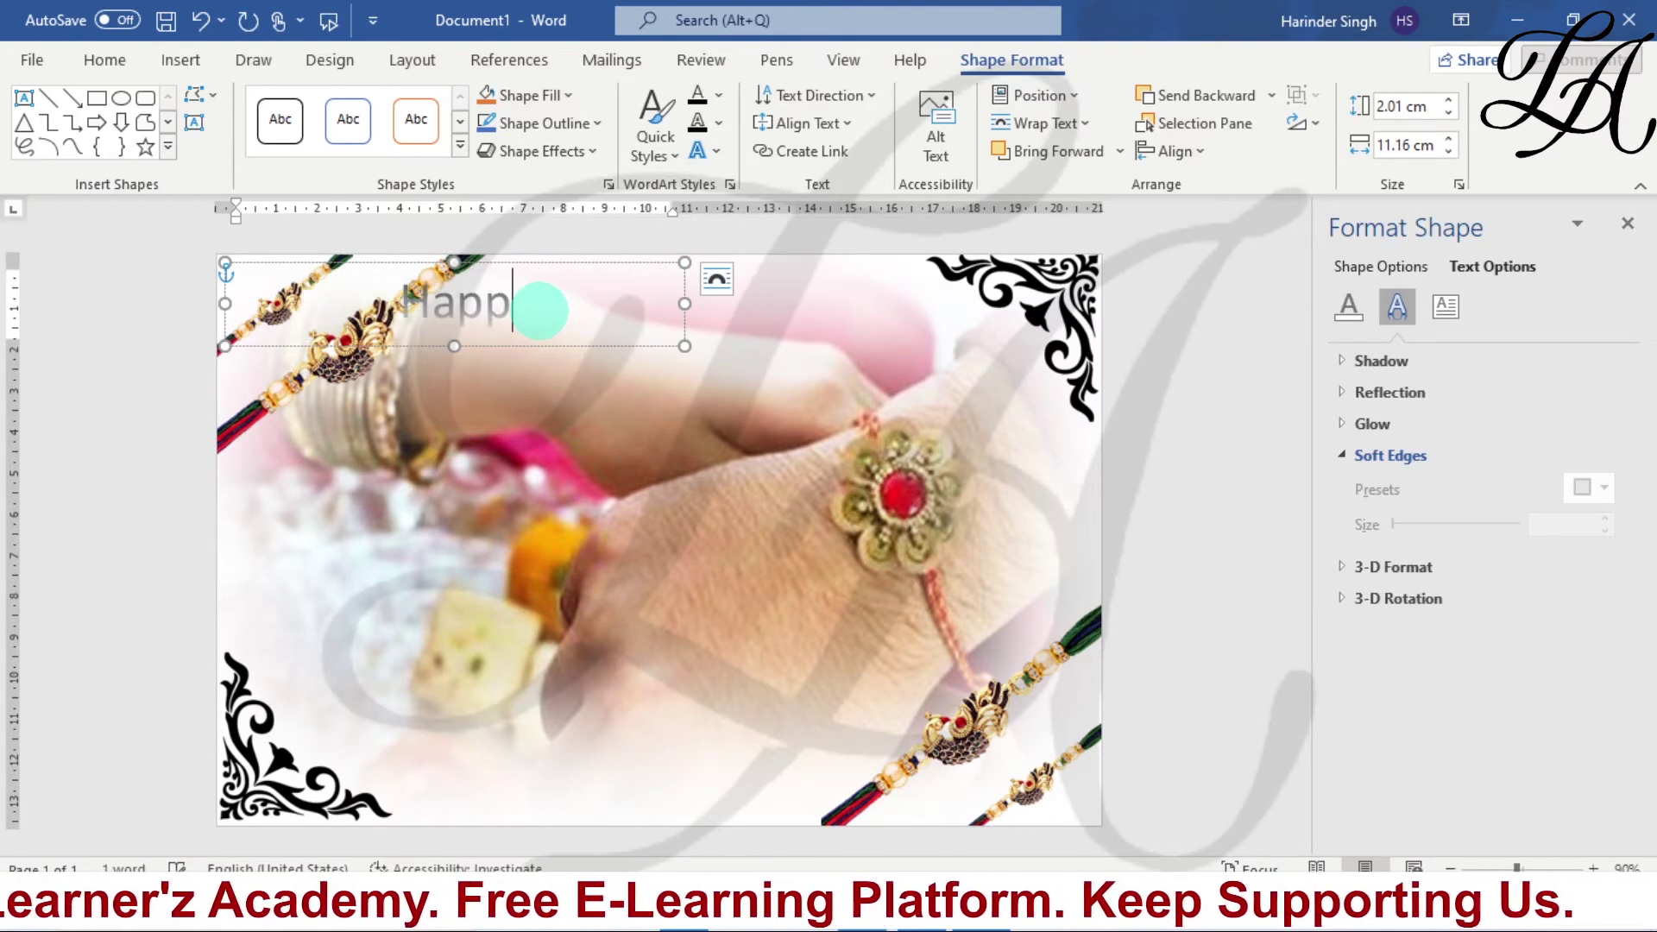
pyautogui.write('y')
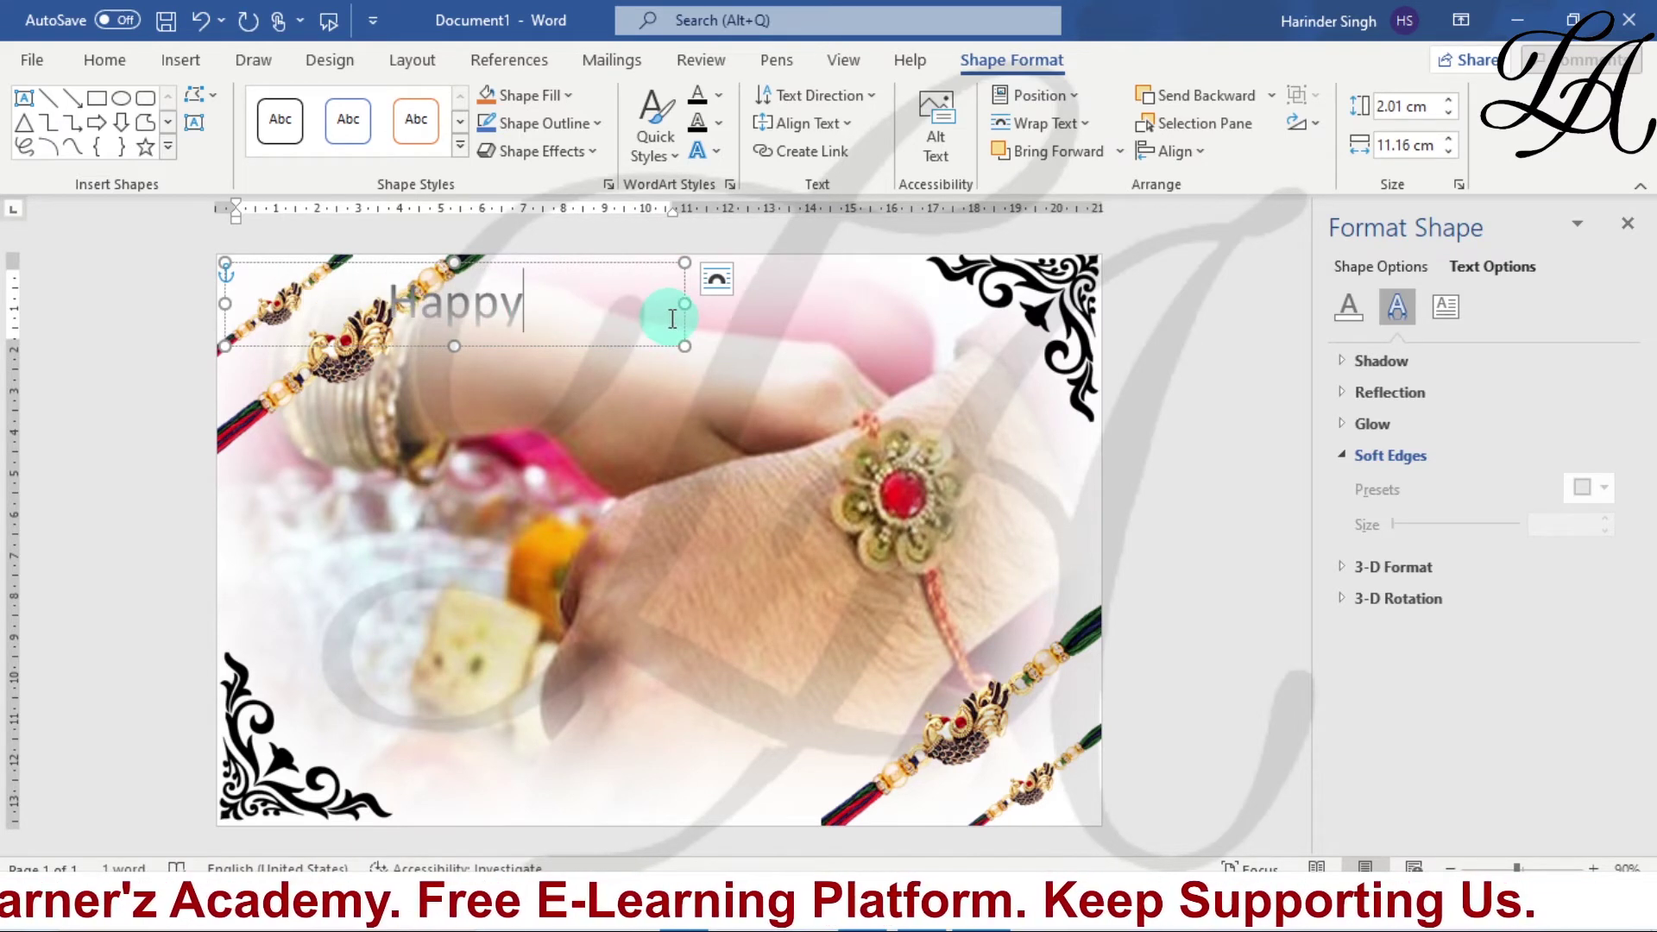
# - Narrow the "Happy" WordArt box to about 7.5 cm and move it onto the photo, right of the page's centre
pyautogui.moveTo(686, 302); pyautogui.dragTo(535, 303)
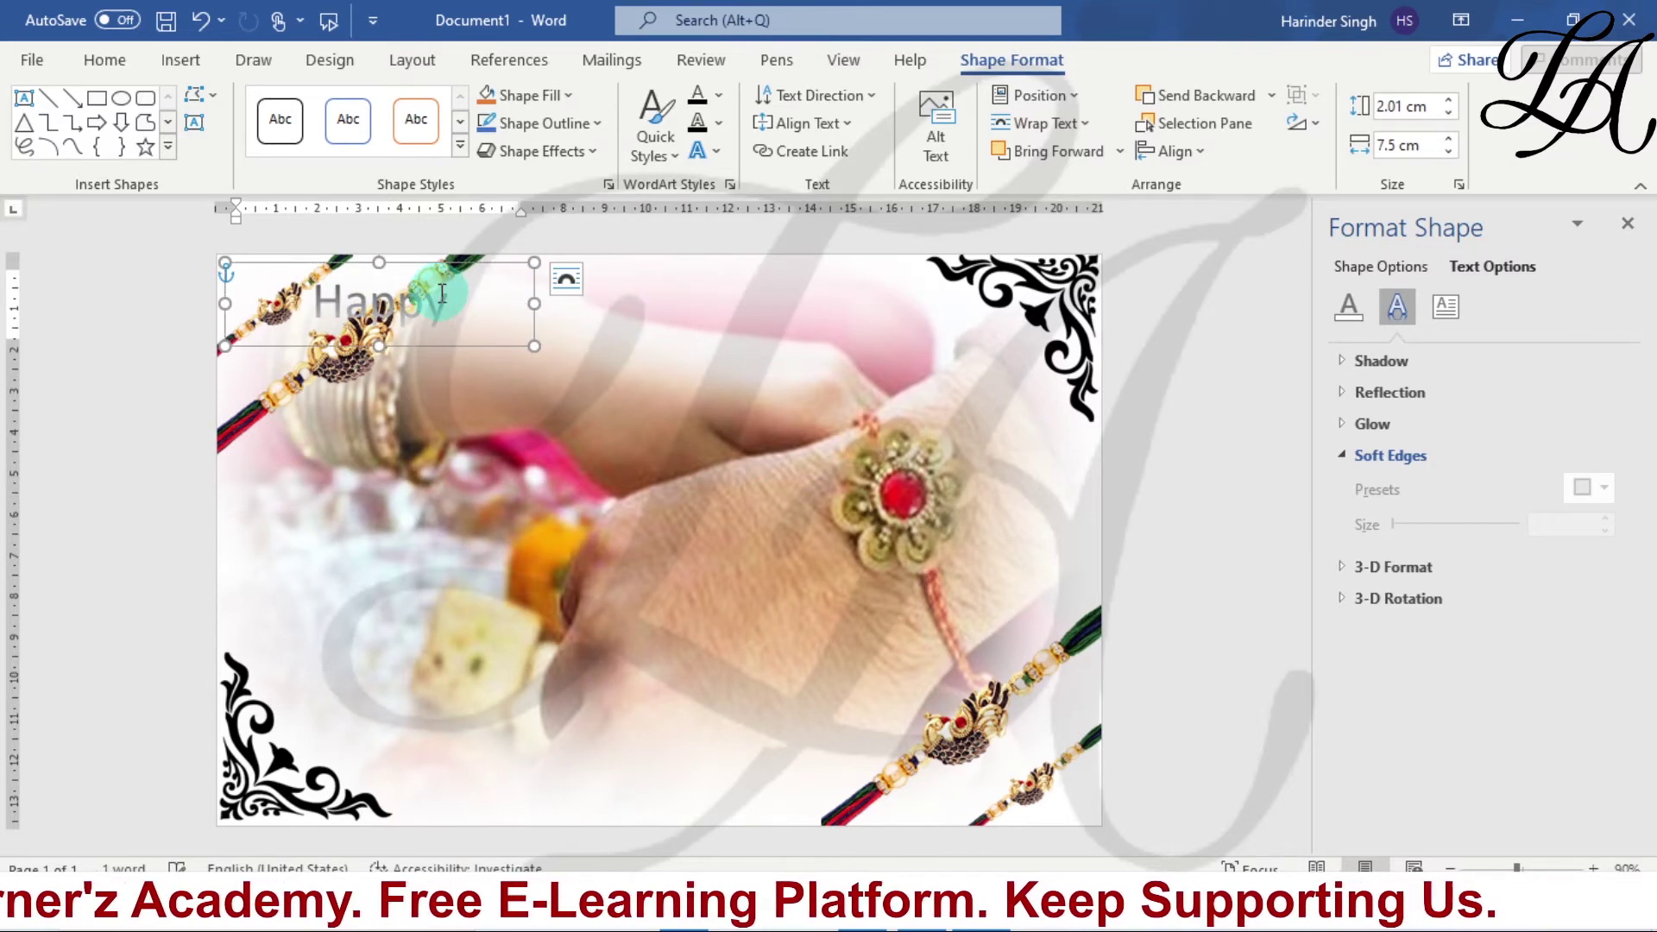
pyautogui.moveTo(425, 275); pyautogui.dragTo(773, 408)
# - Format "Happy" in Lucida Calligraphy at size 48 and enlarge its box to fit the whole word
pyautogui.doubleClick(772, 408)
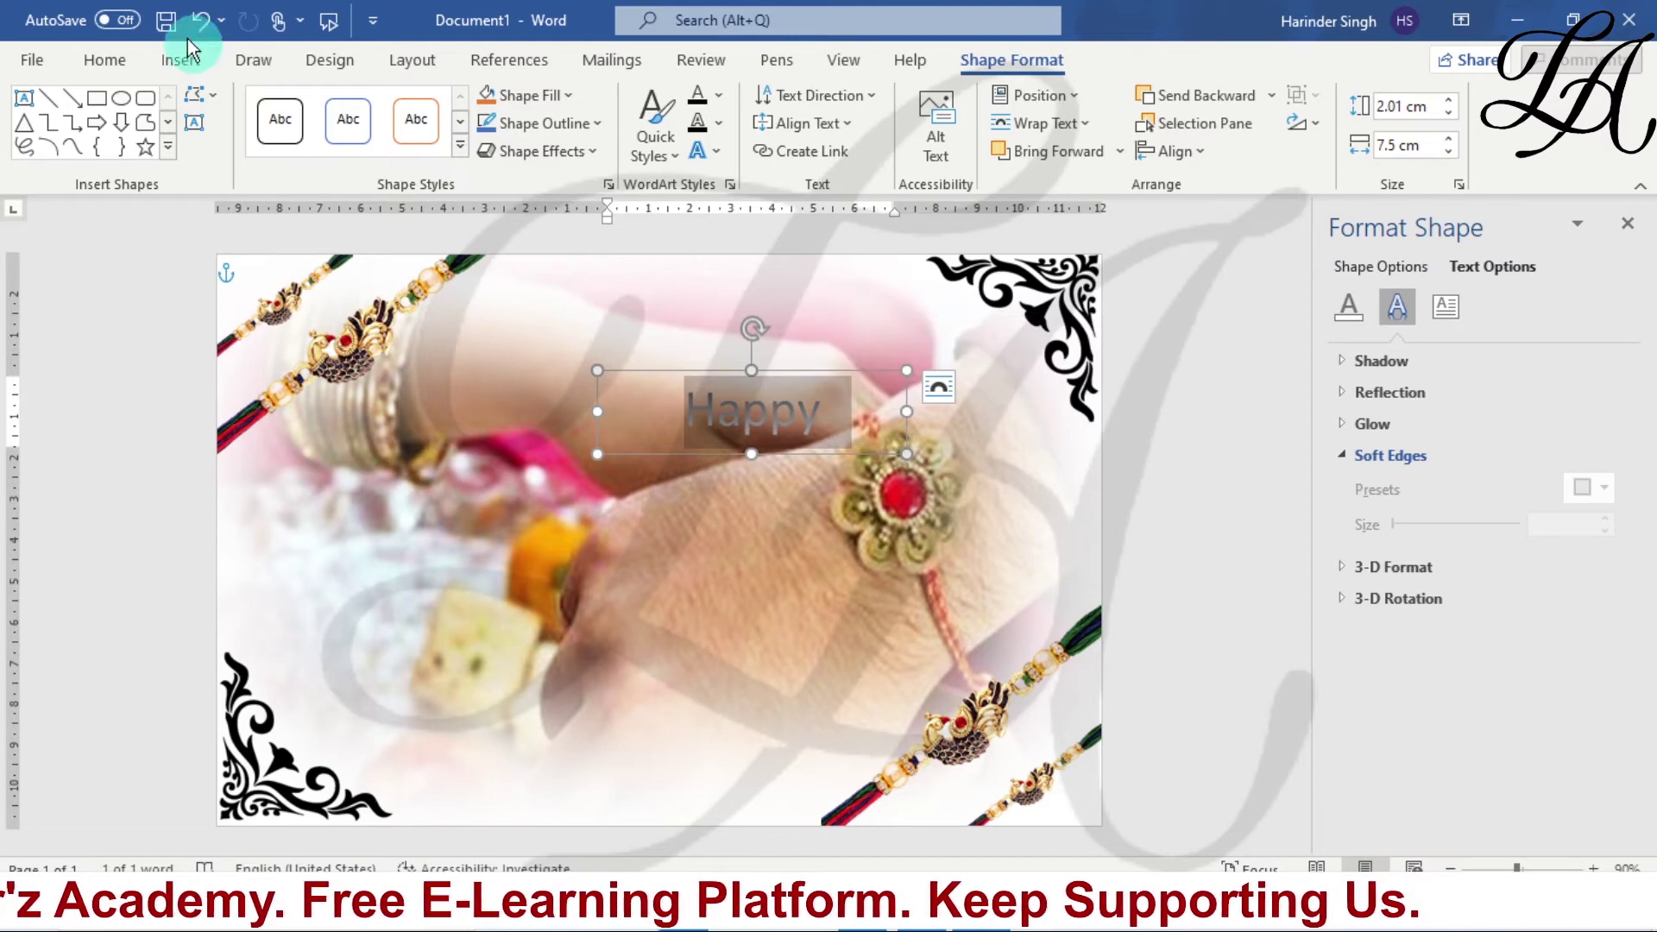
pyautogui.click(104, 60)
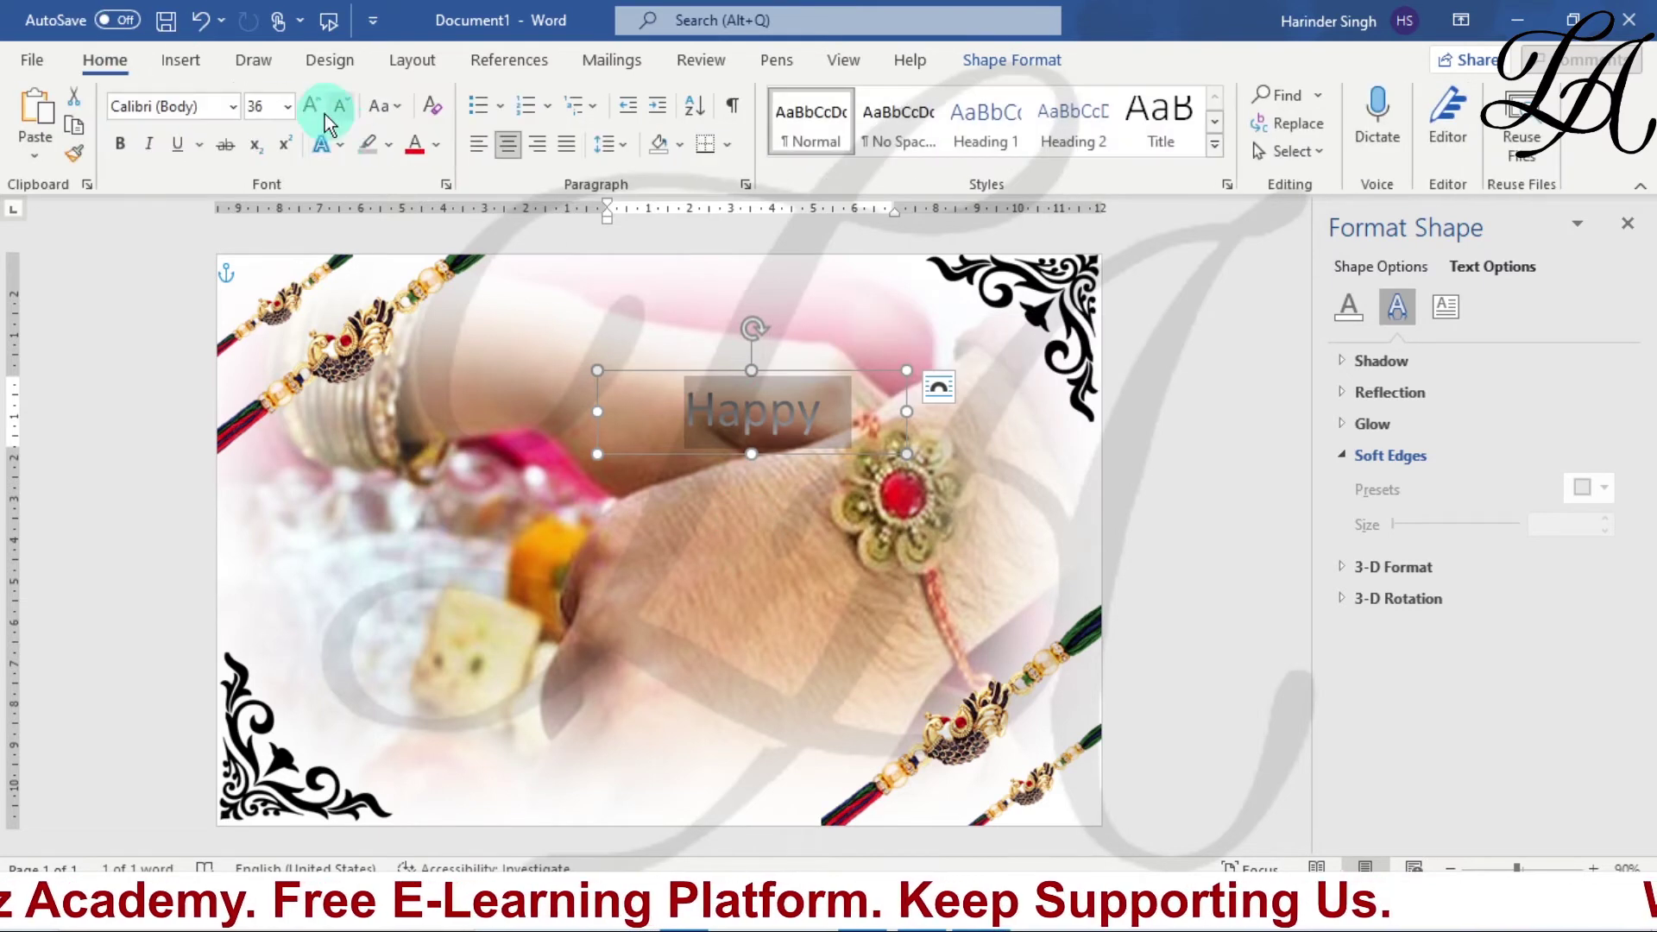
pyautogui.click(235, 106)
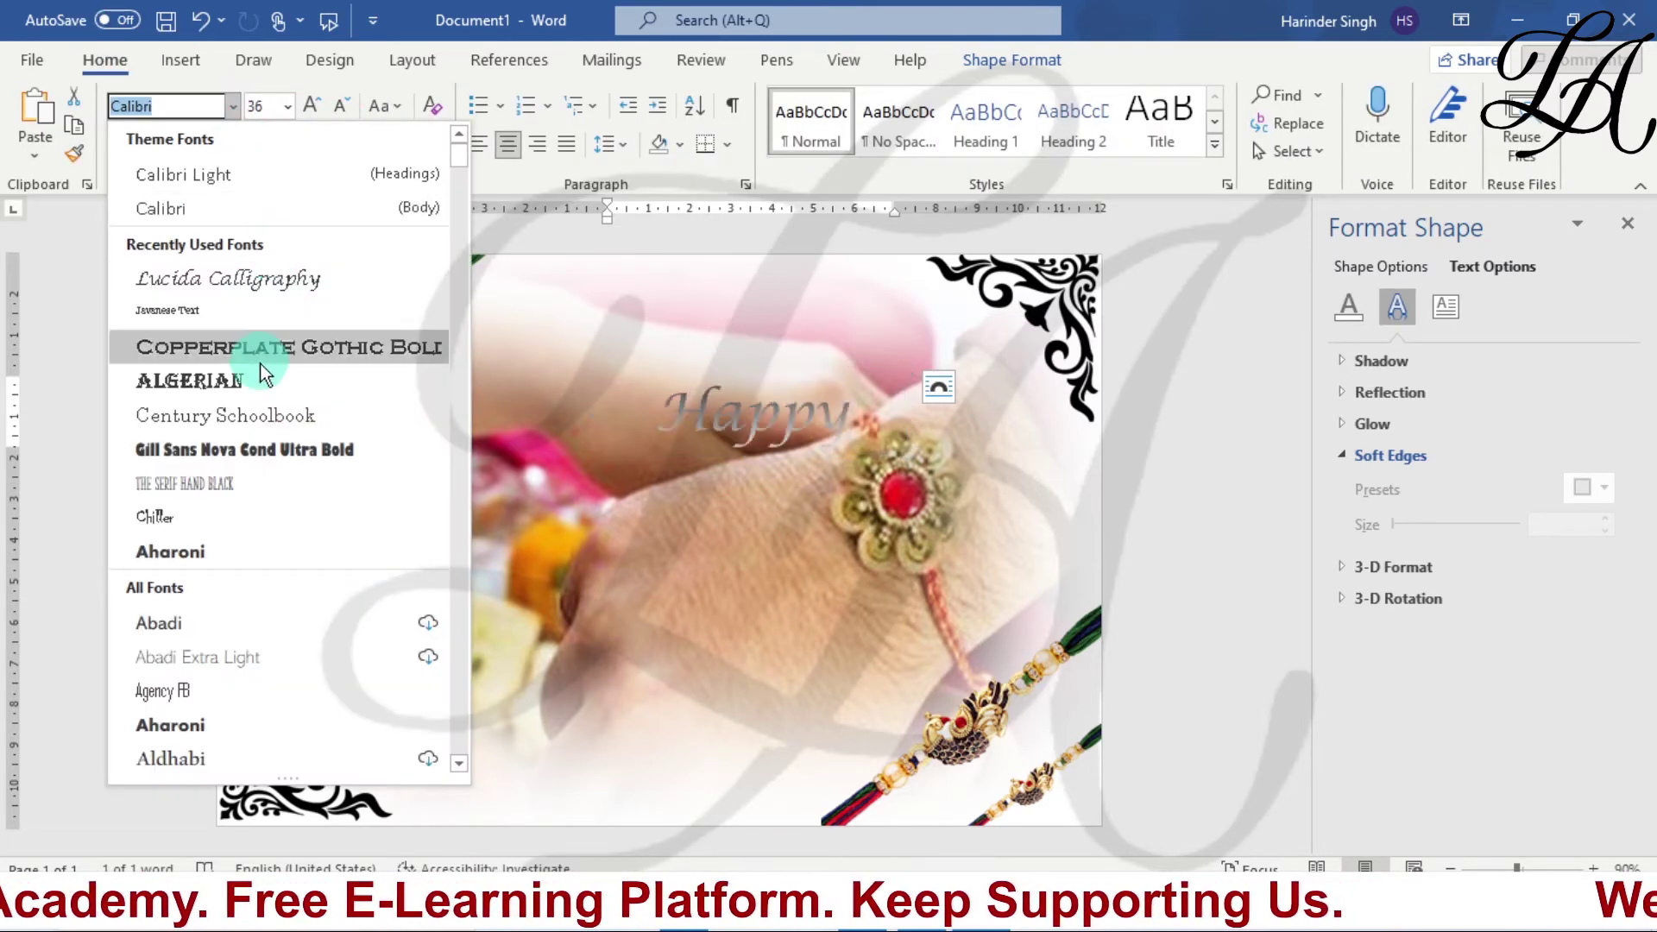
pyautogui.click(313, 277)
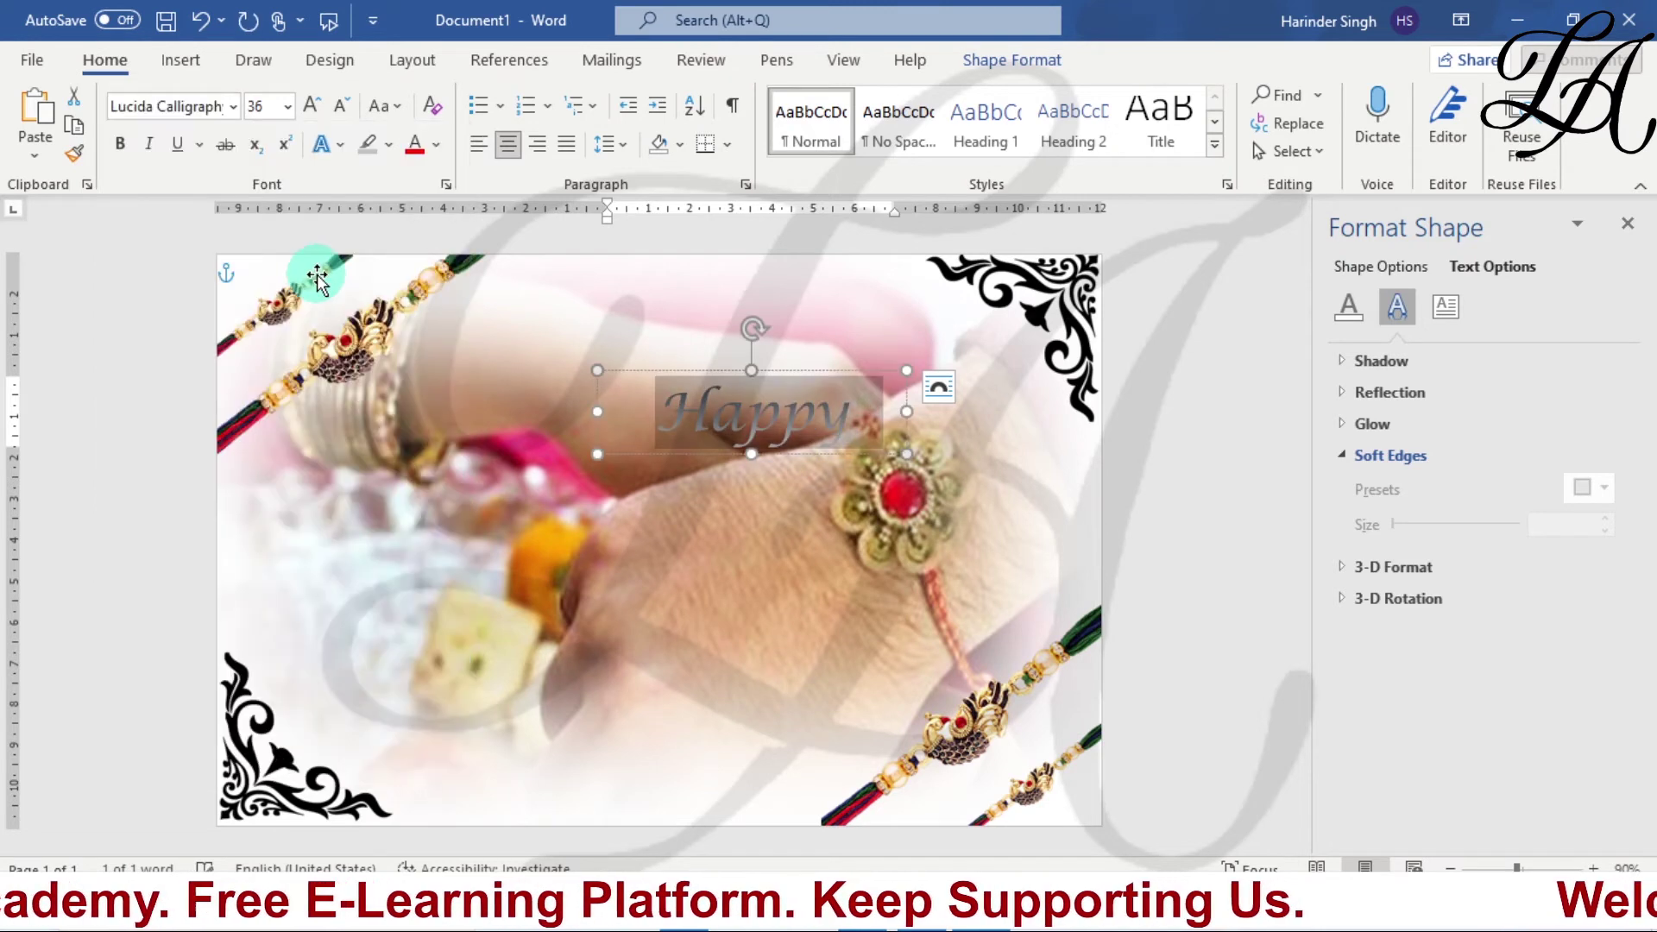
pyautogui.click(313, 107)
pyautogui.click(315, 110)
pyautogui.click(338, 106)
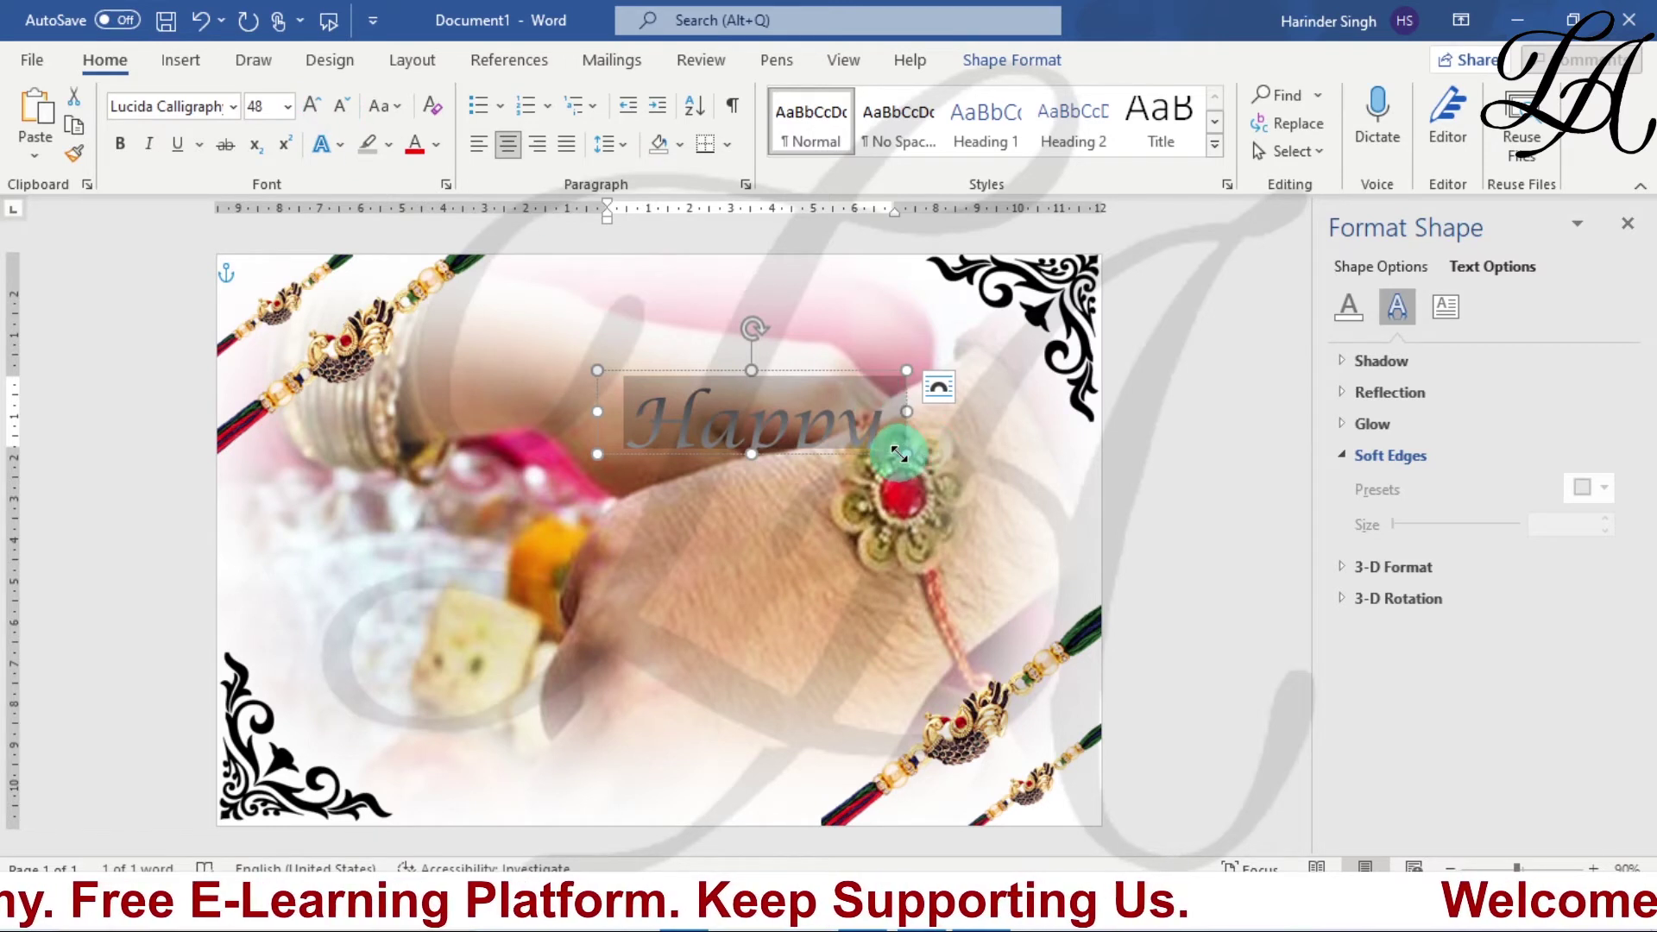
pyautogui.moveTo(907, 453); pyautogui.dragTo(983, 476)
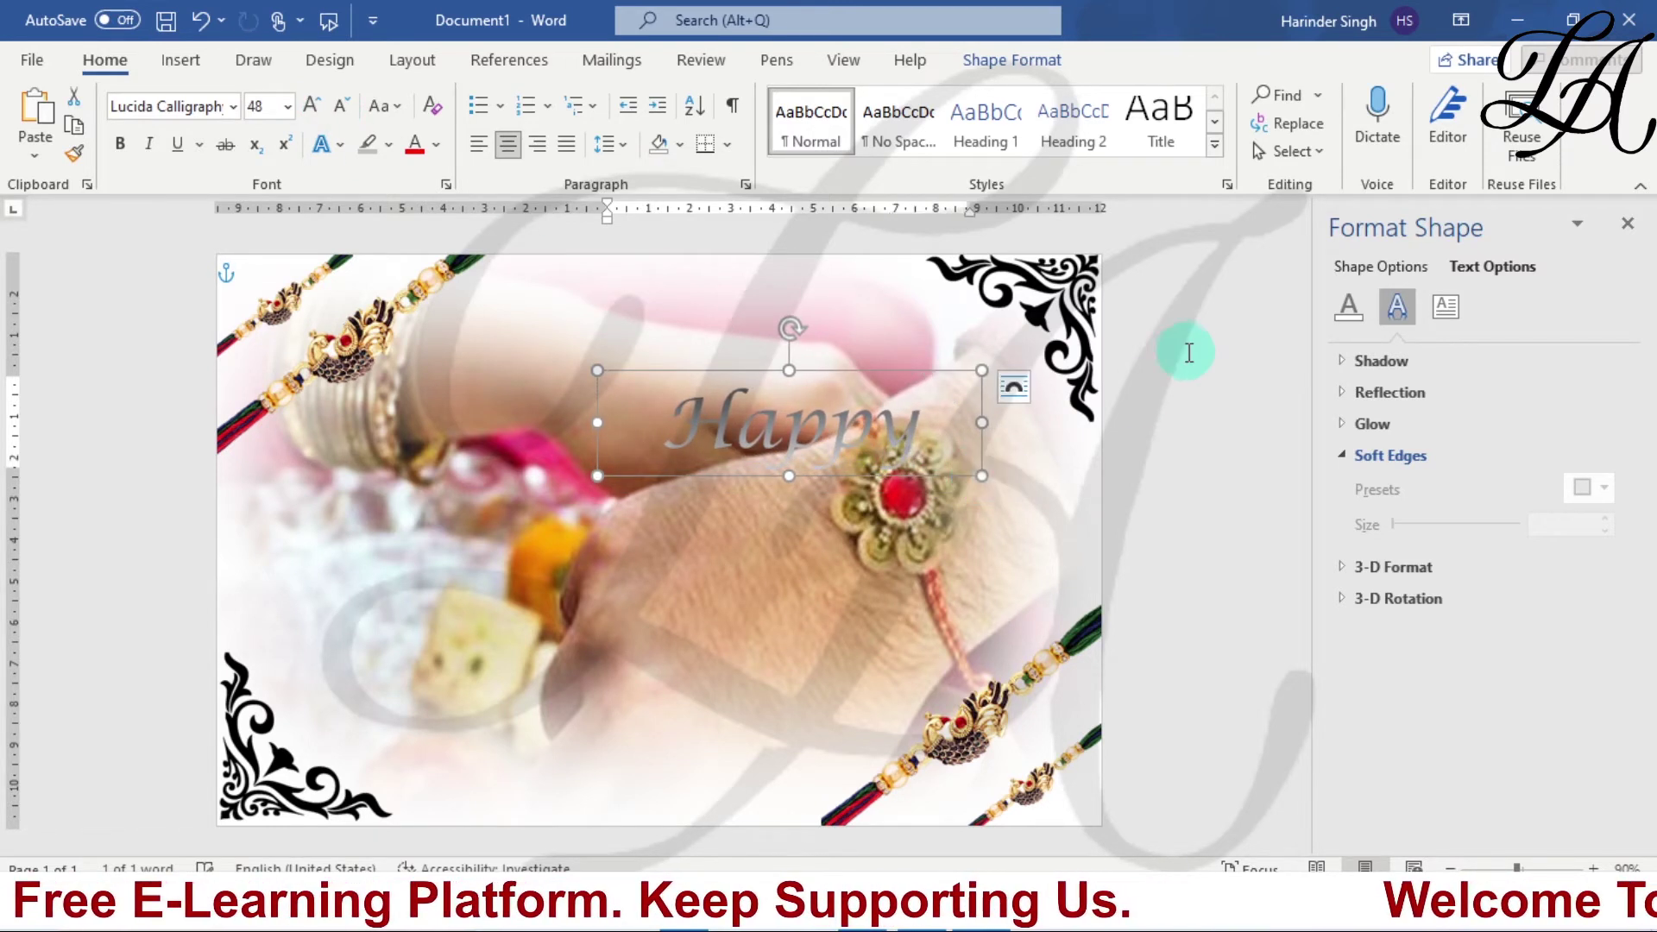
# - Recolour the gradient text fill of "Happy", with Dark Blue at the 21% stop and Red at the 88% stop
pyautogui.click(1371, 267)
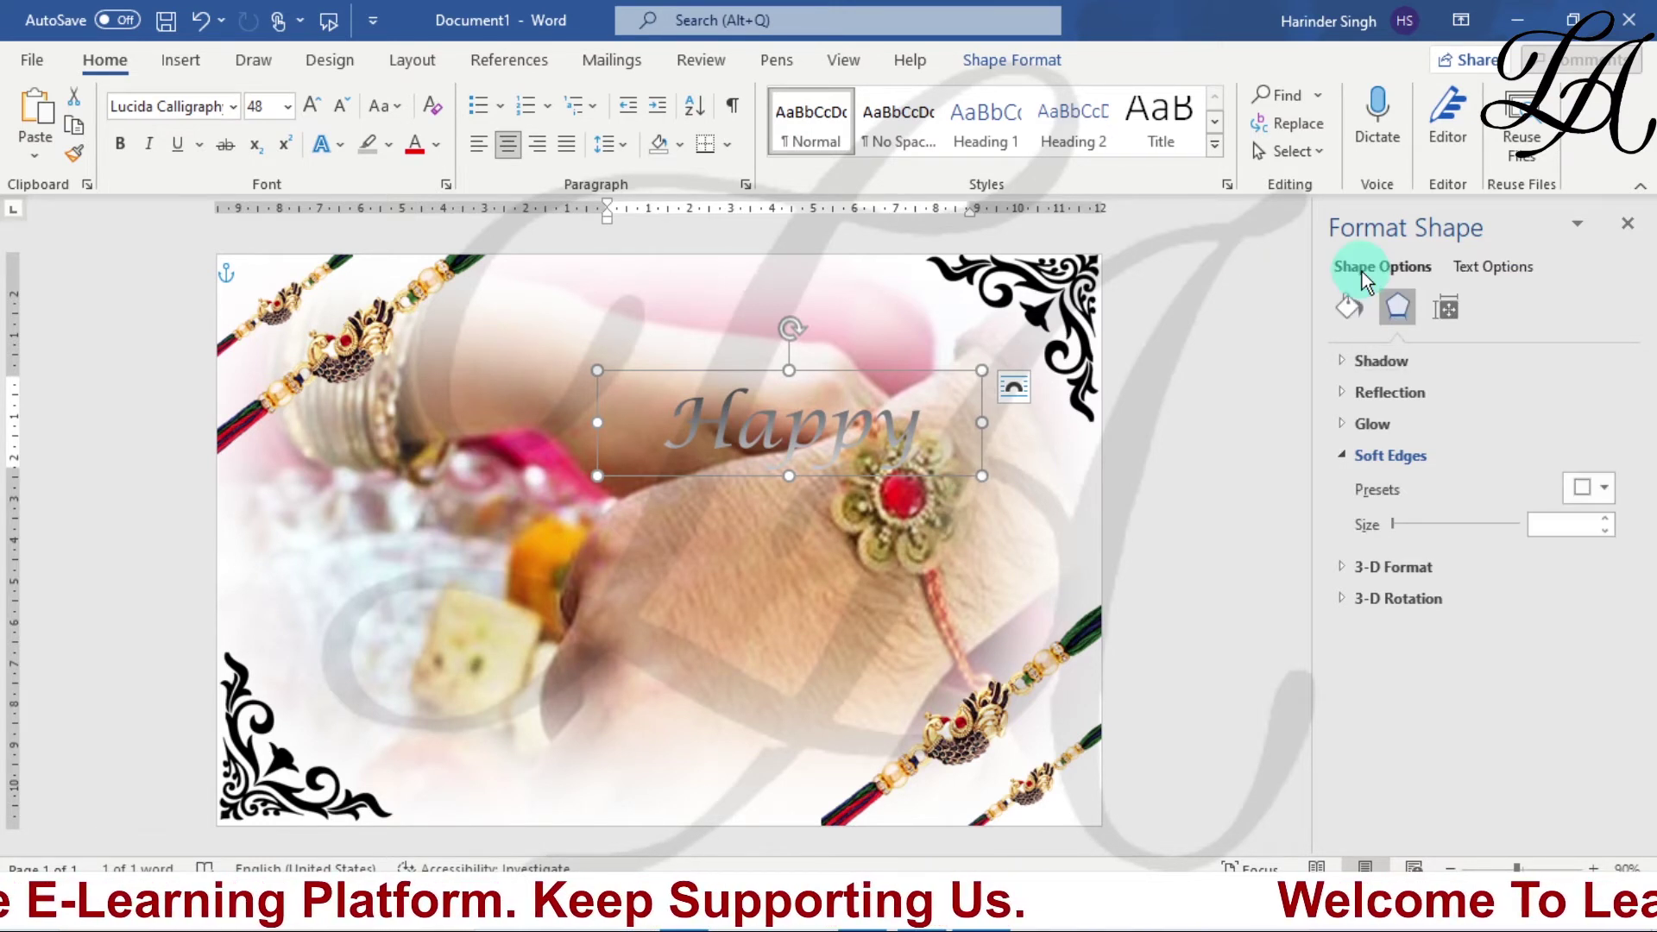
pyautogui.click(1483, 272)
pyautogui.click(1352, 308)
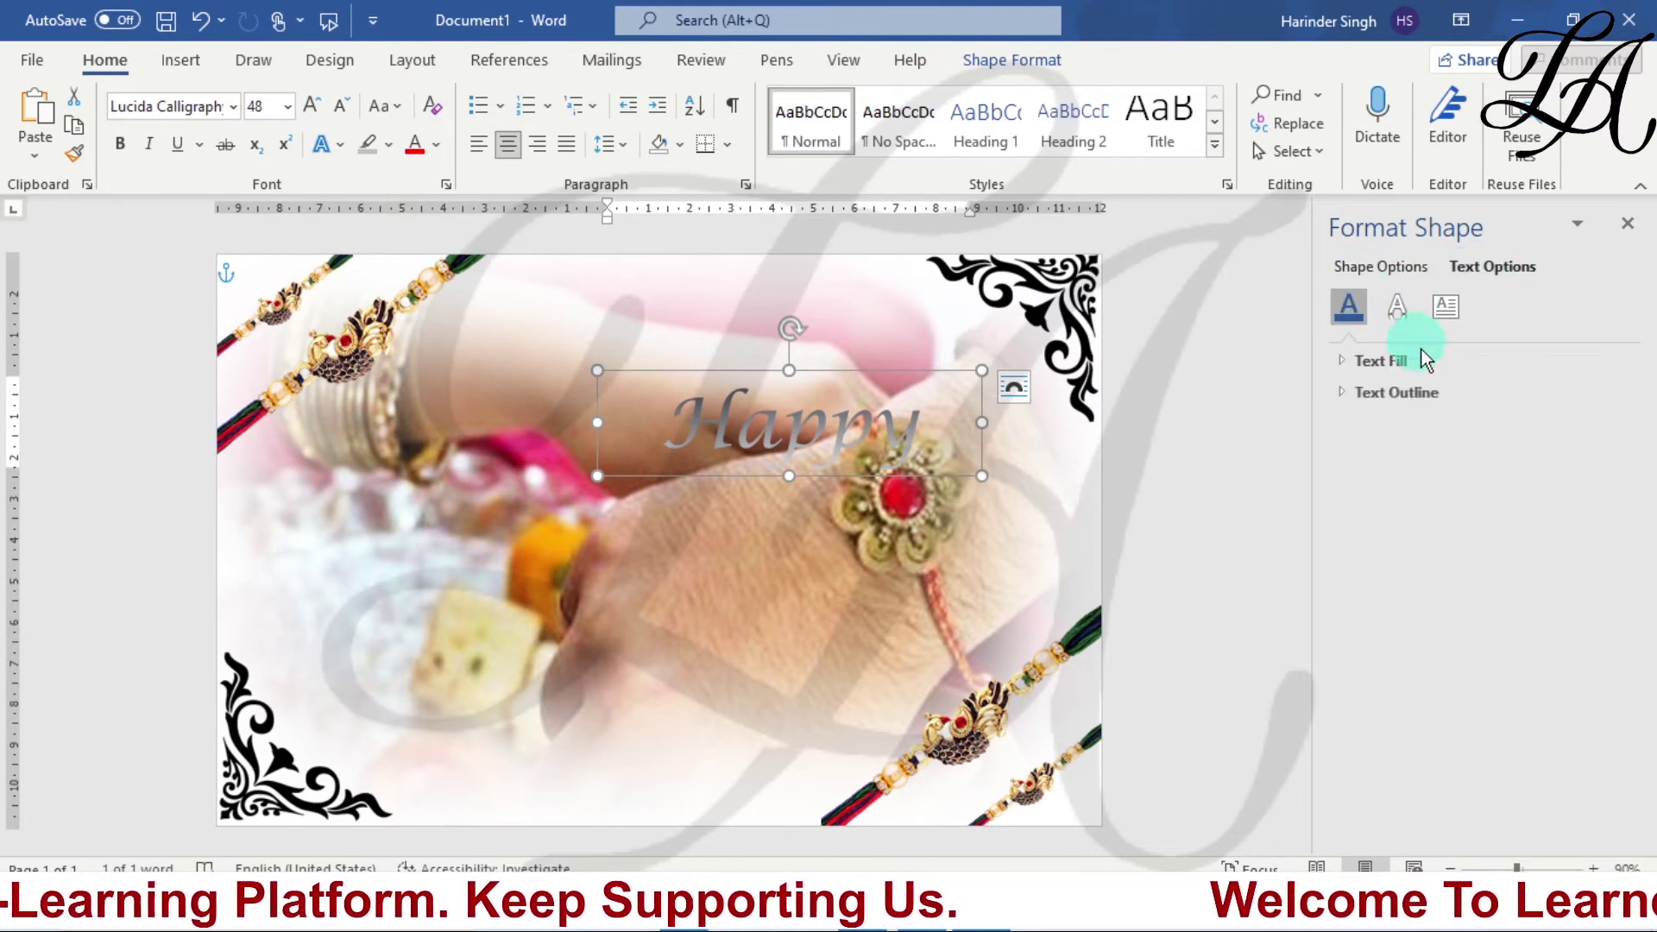
pyautogui.click(1352, 366)
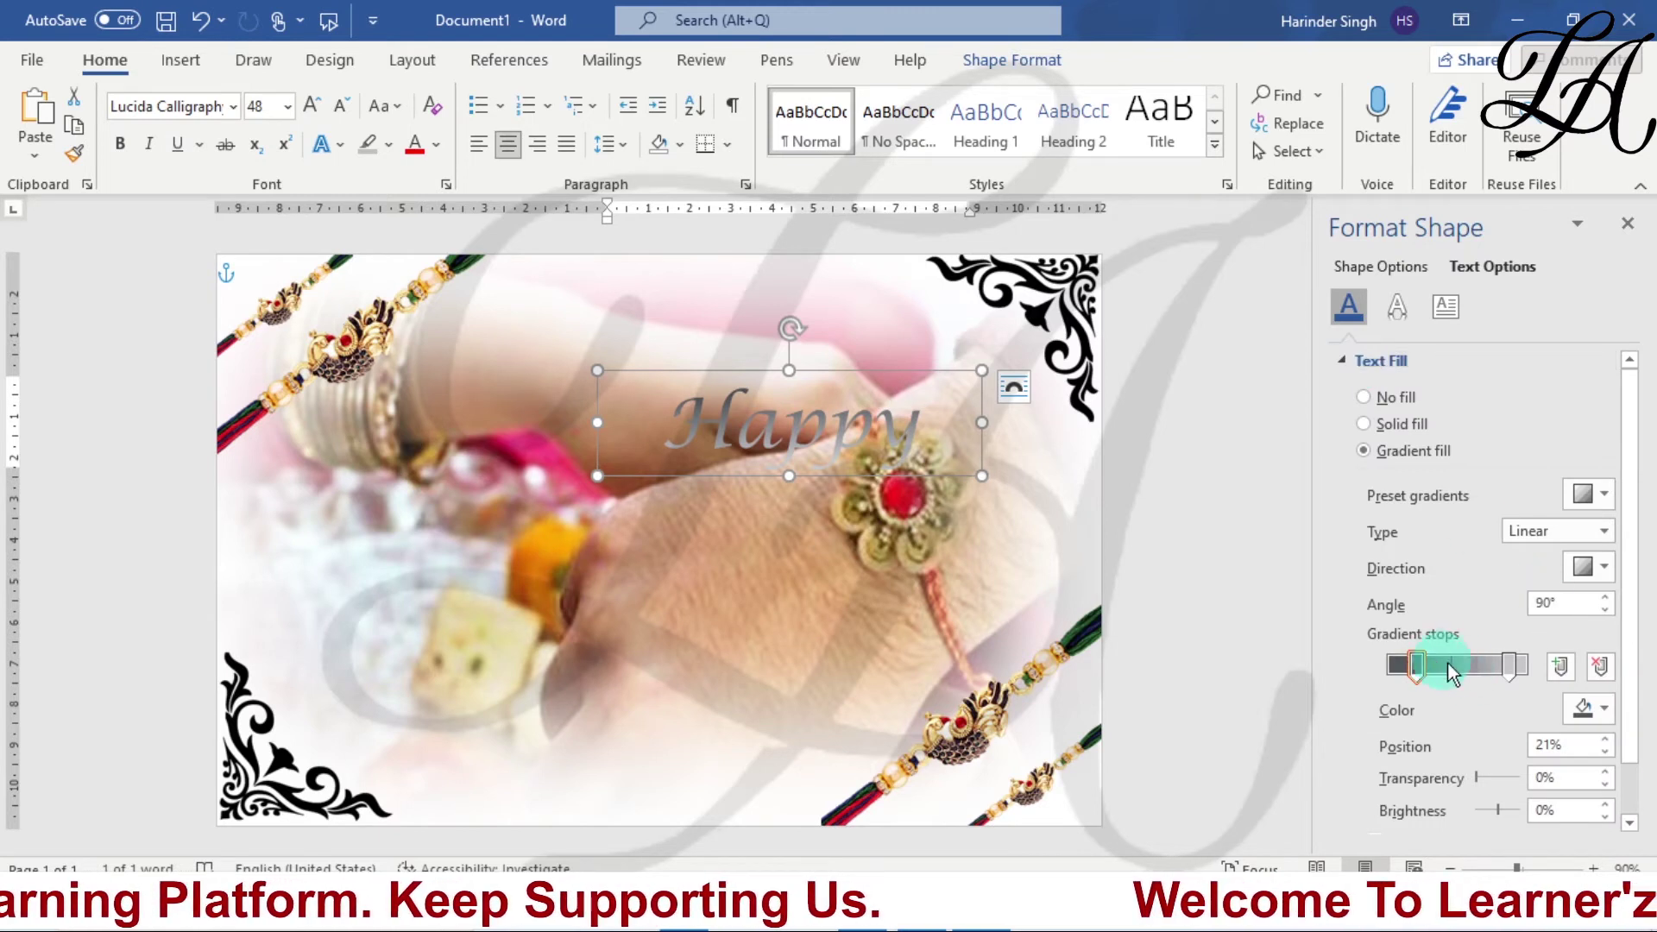
pyautogui.click(1592, 701)
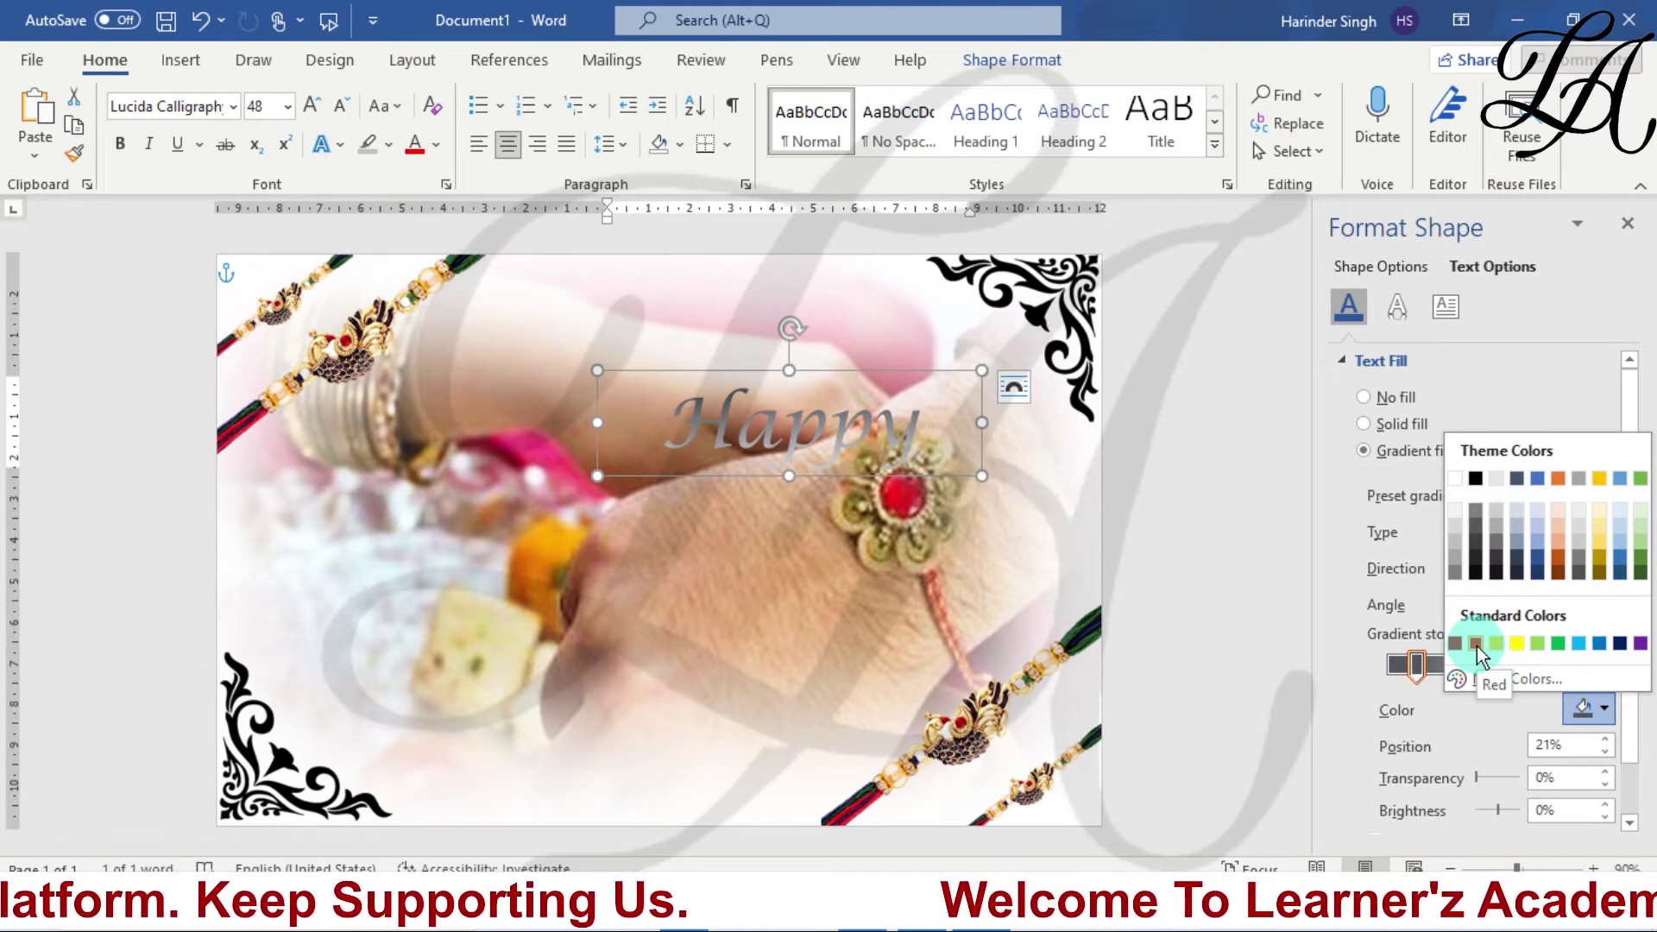
pyautogui.click(1619, 644)
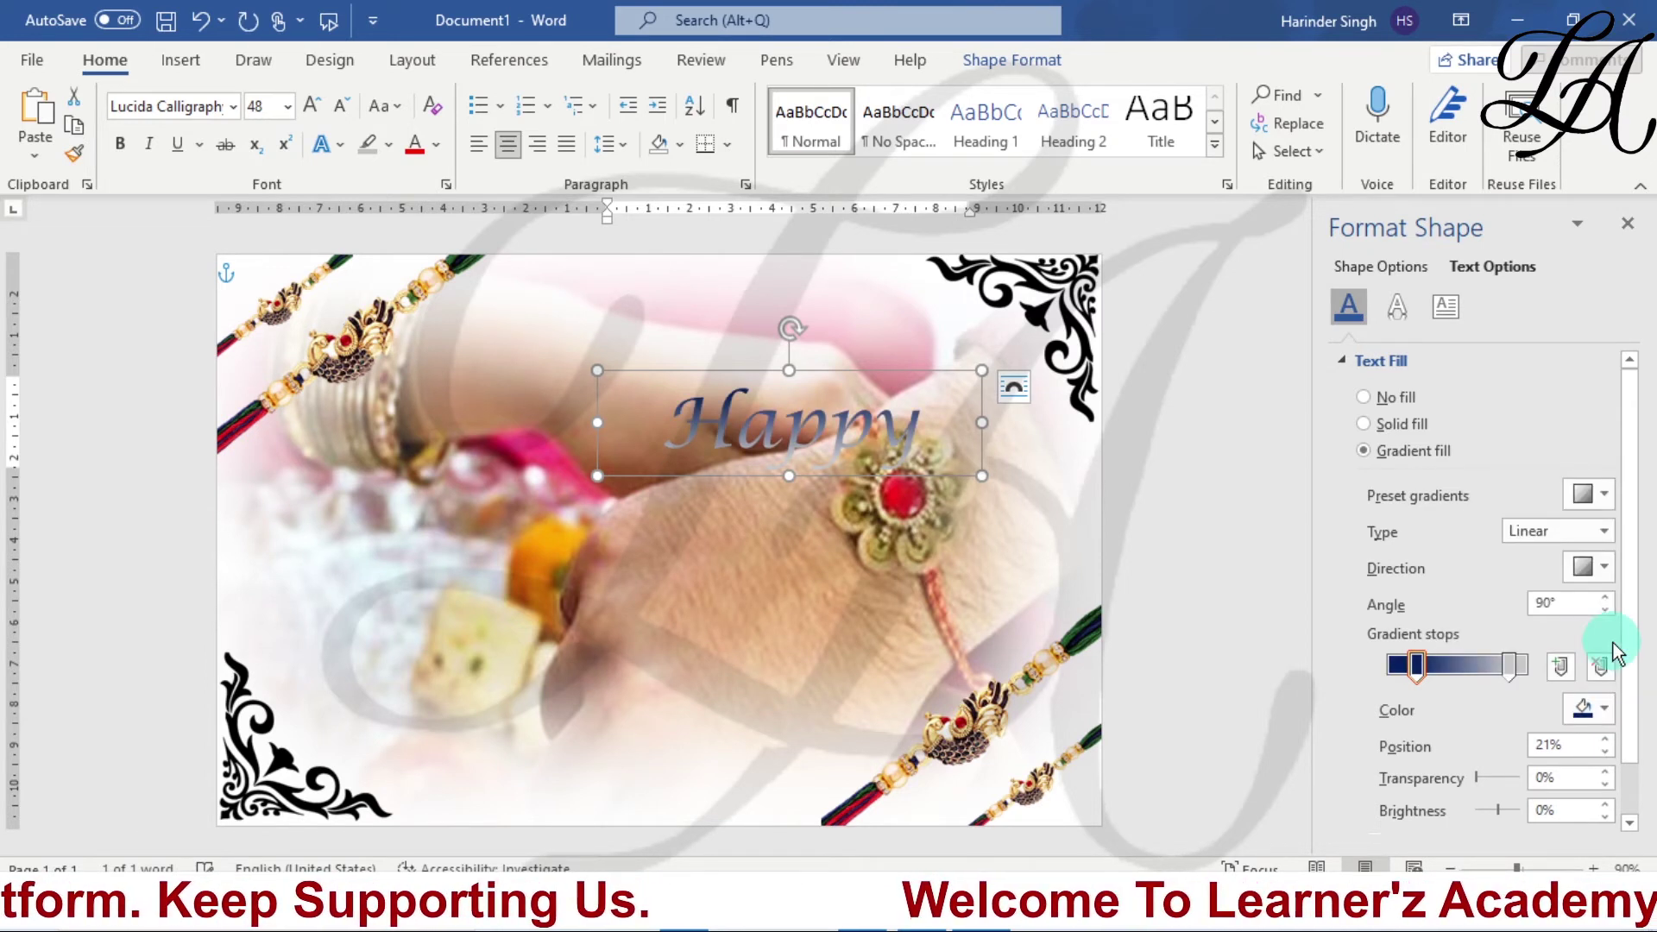
pyautogui.click(1508, 666)
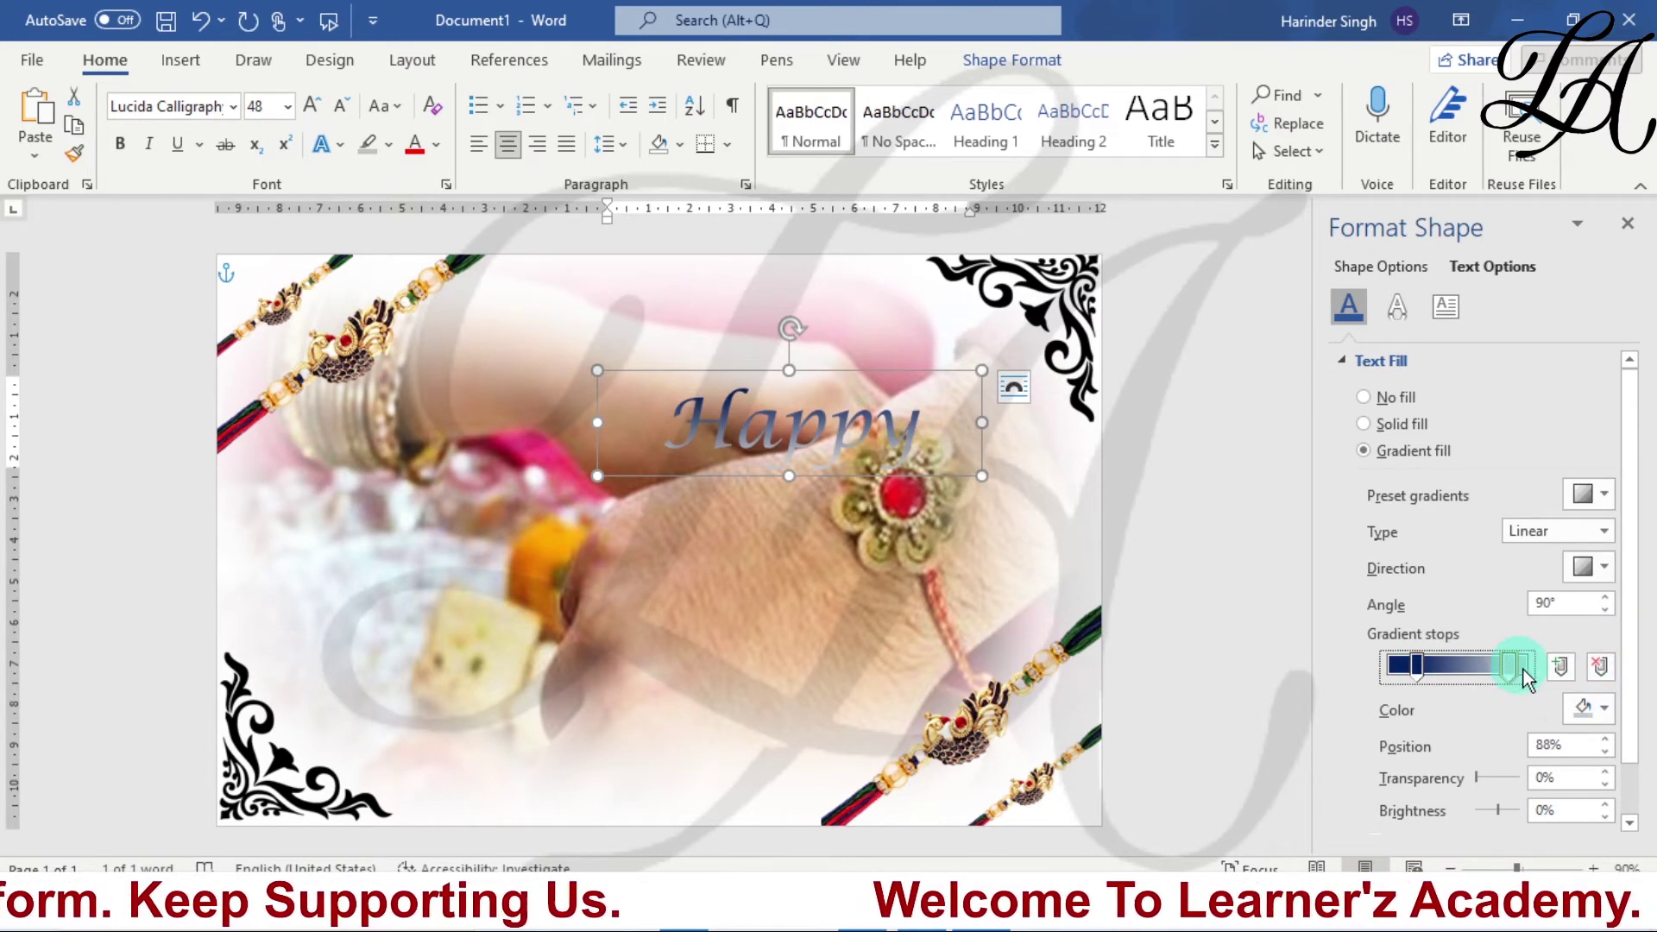
pyautogui.click(1596, 706)
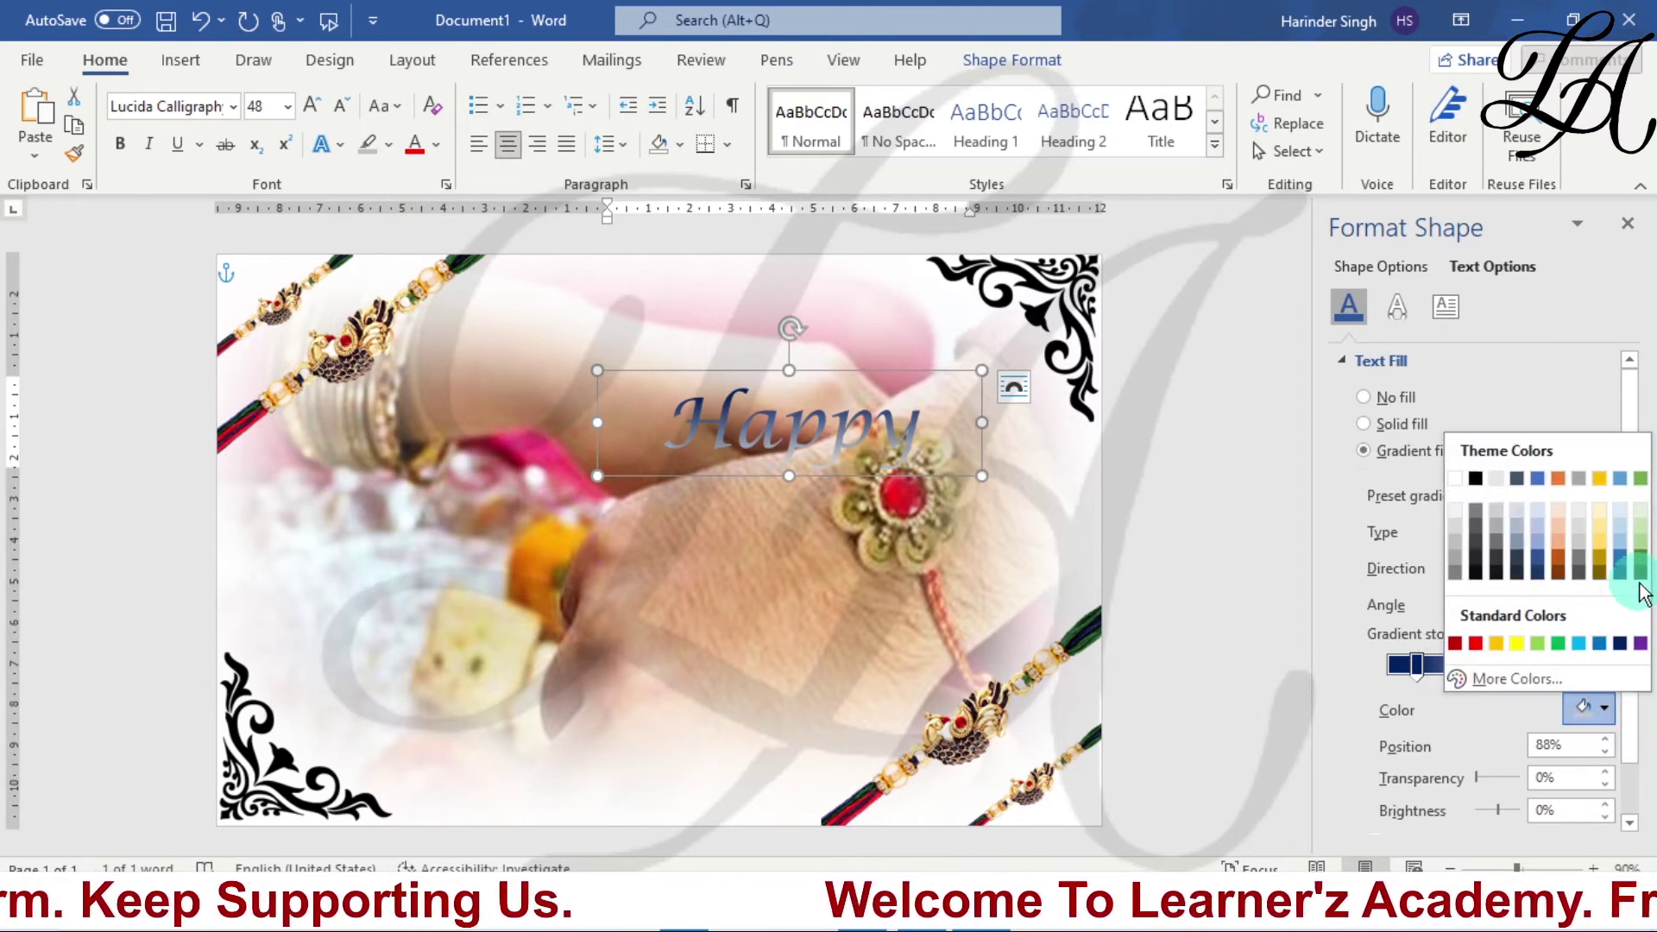
pyautogui.click(1481, 644)
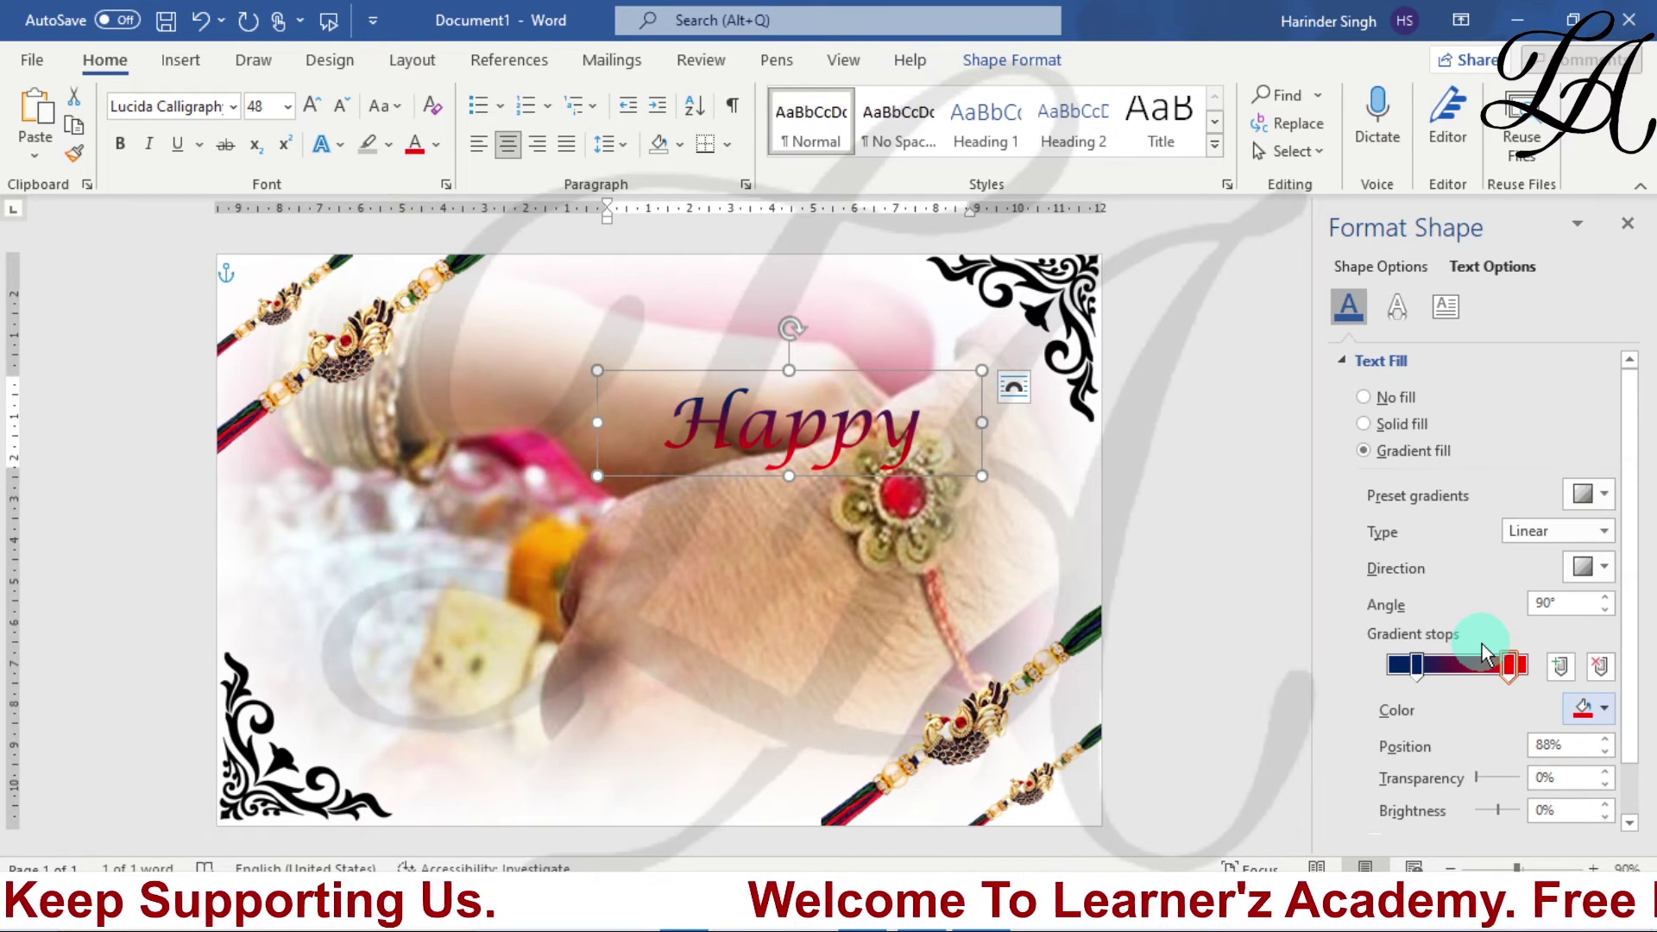
# - Move "Happy" up near the page's top edge and place a duplicate of its box below it, slightly to the left
pyautogui.moveTo(807, 370); pyautogui.dragTo(773, 277)
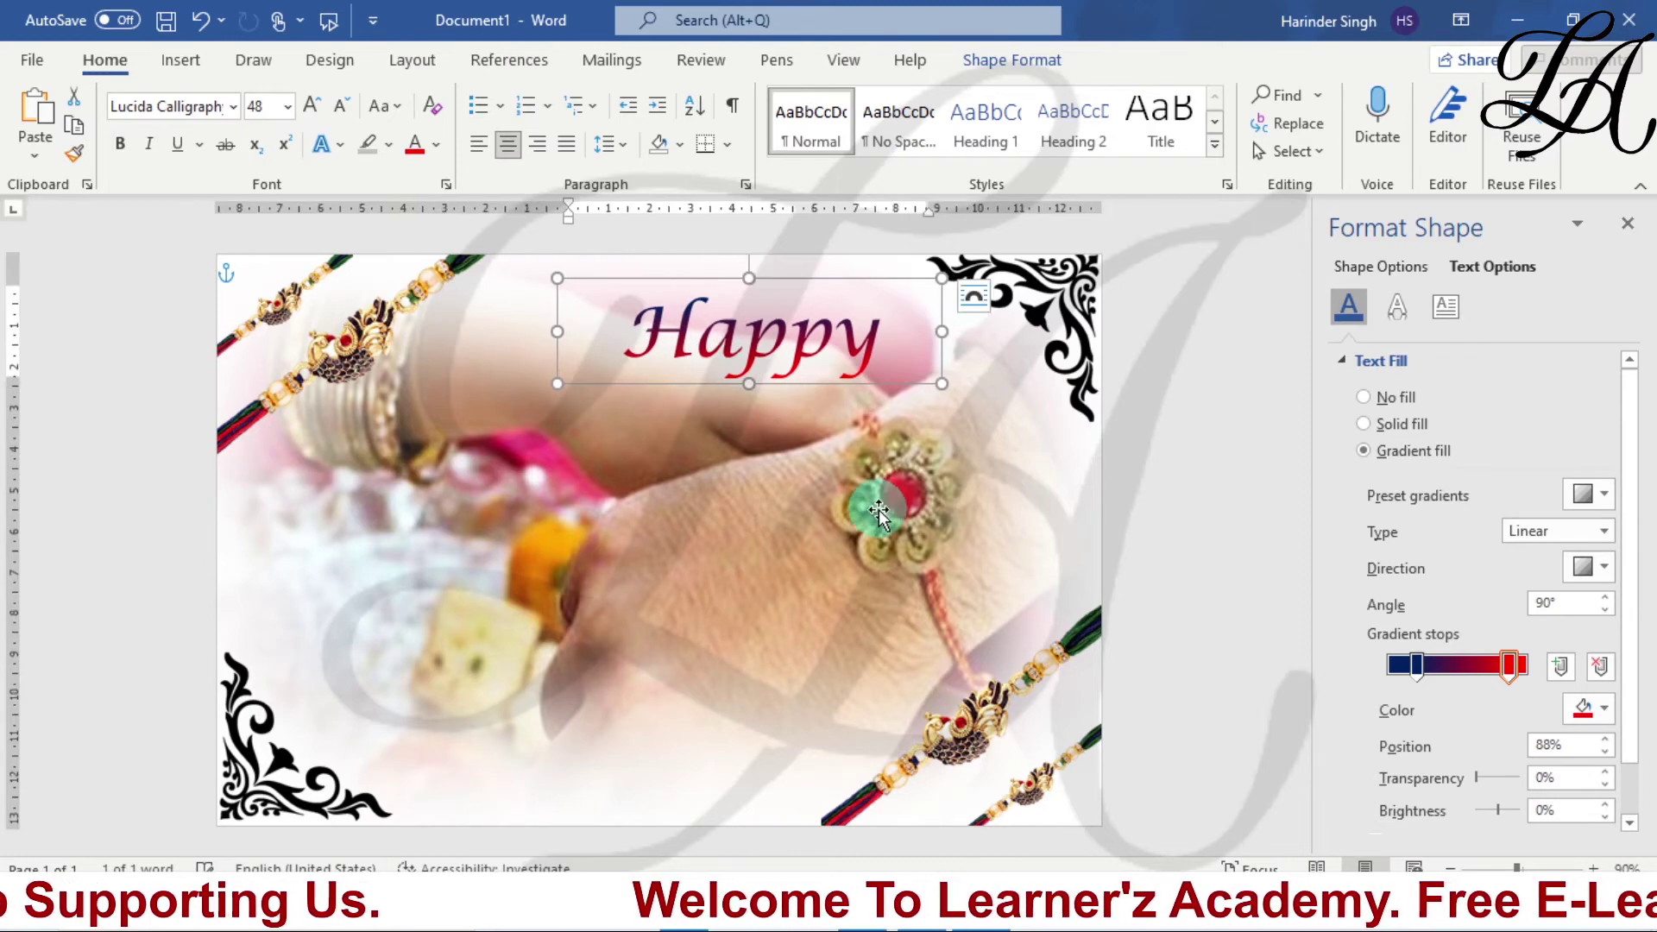
pyautogui.click(807, 498)
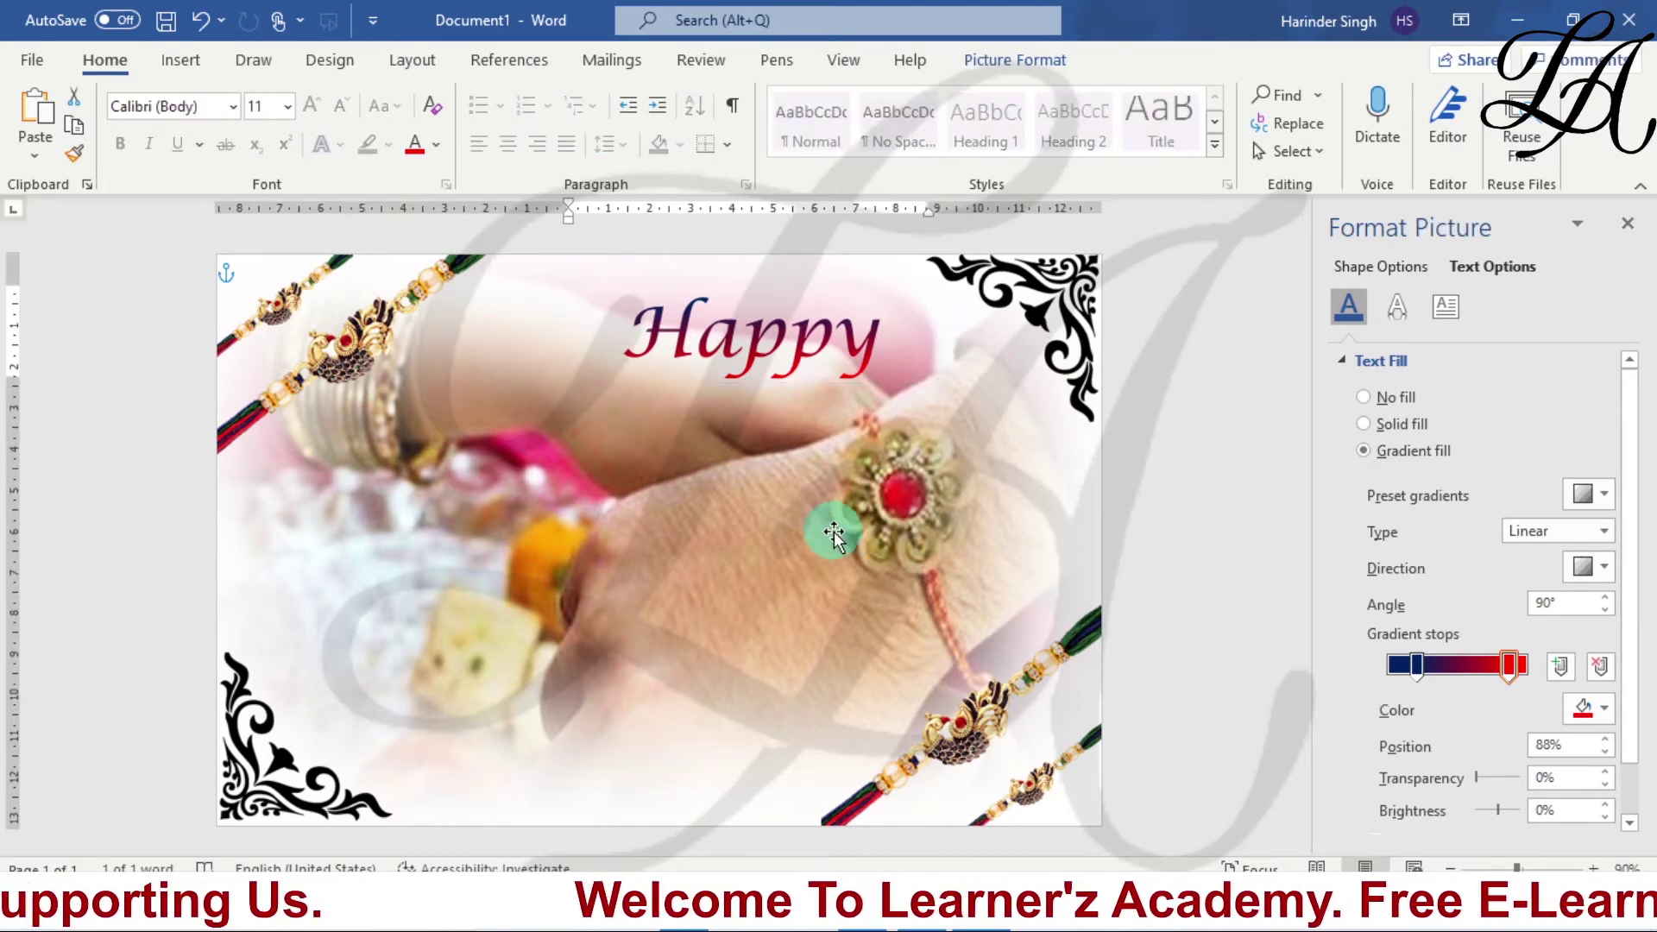
pyautogui.click(755, 356)
pyautogui.click(788, 271)
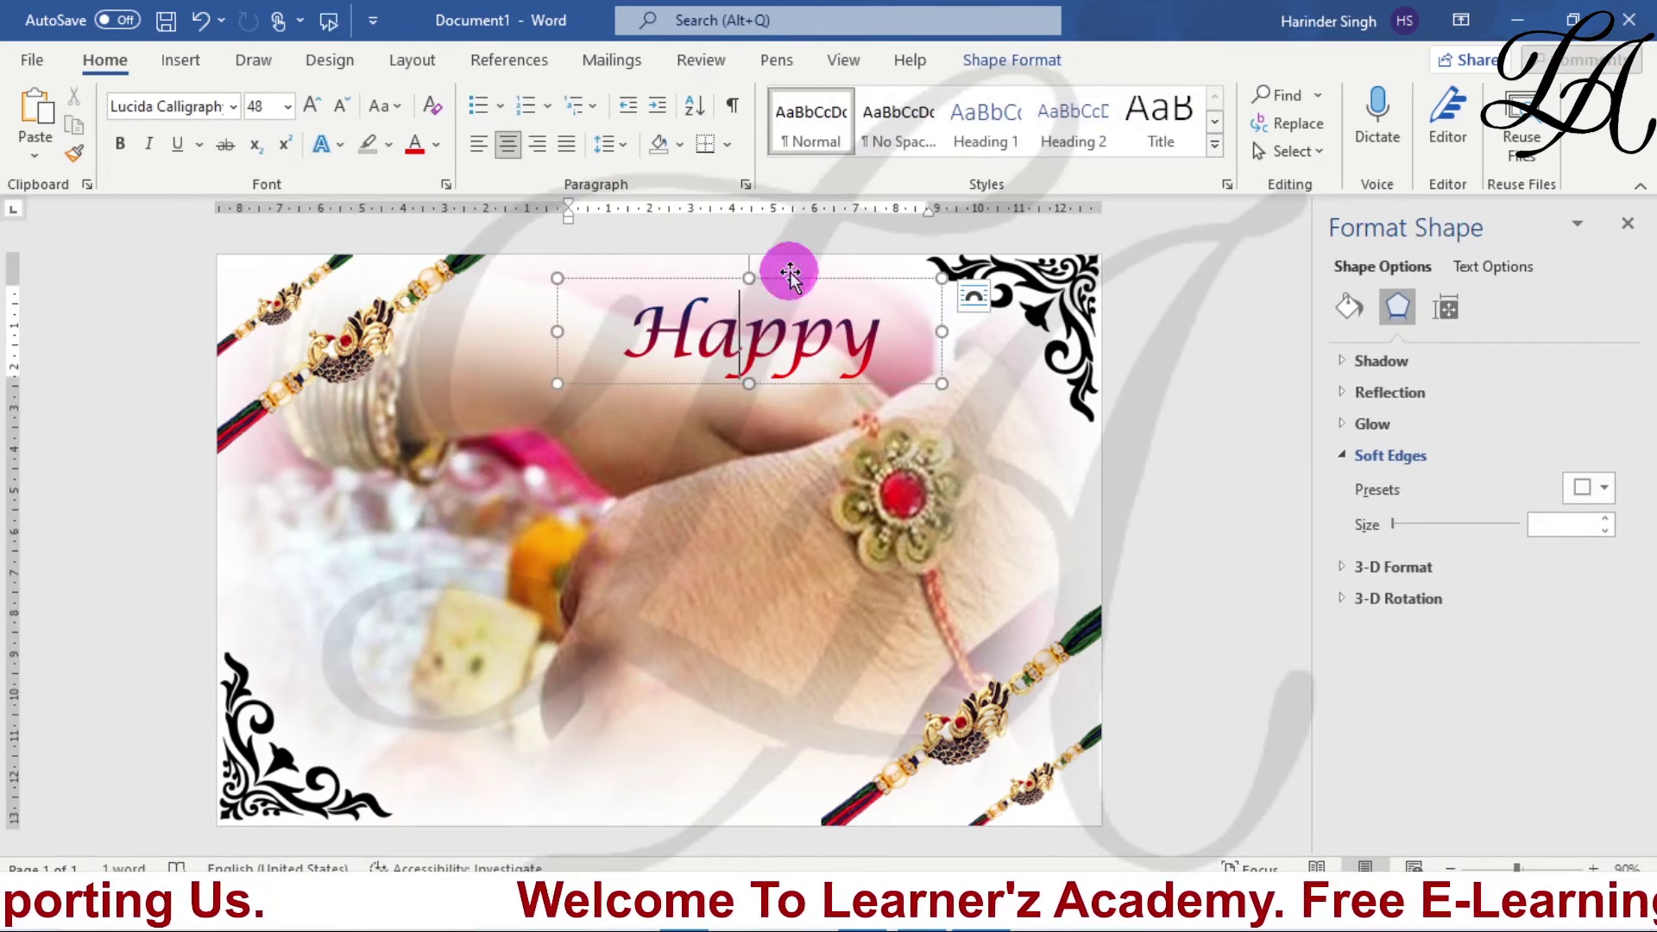
pyautogui.click(789, 276)
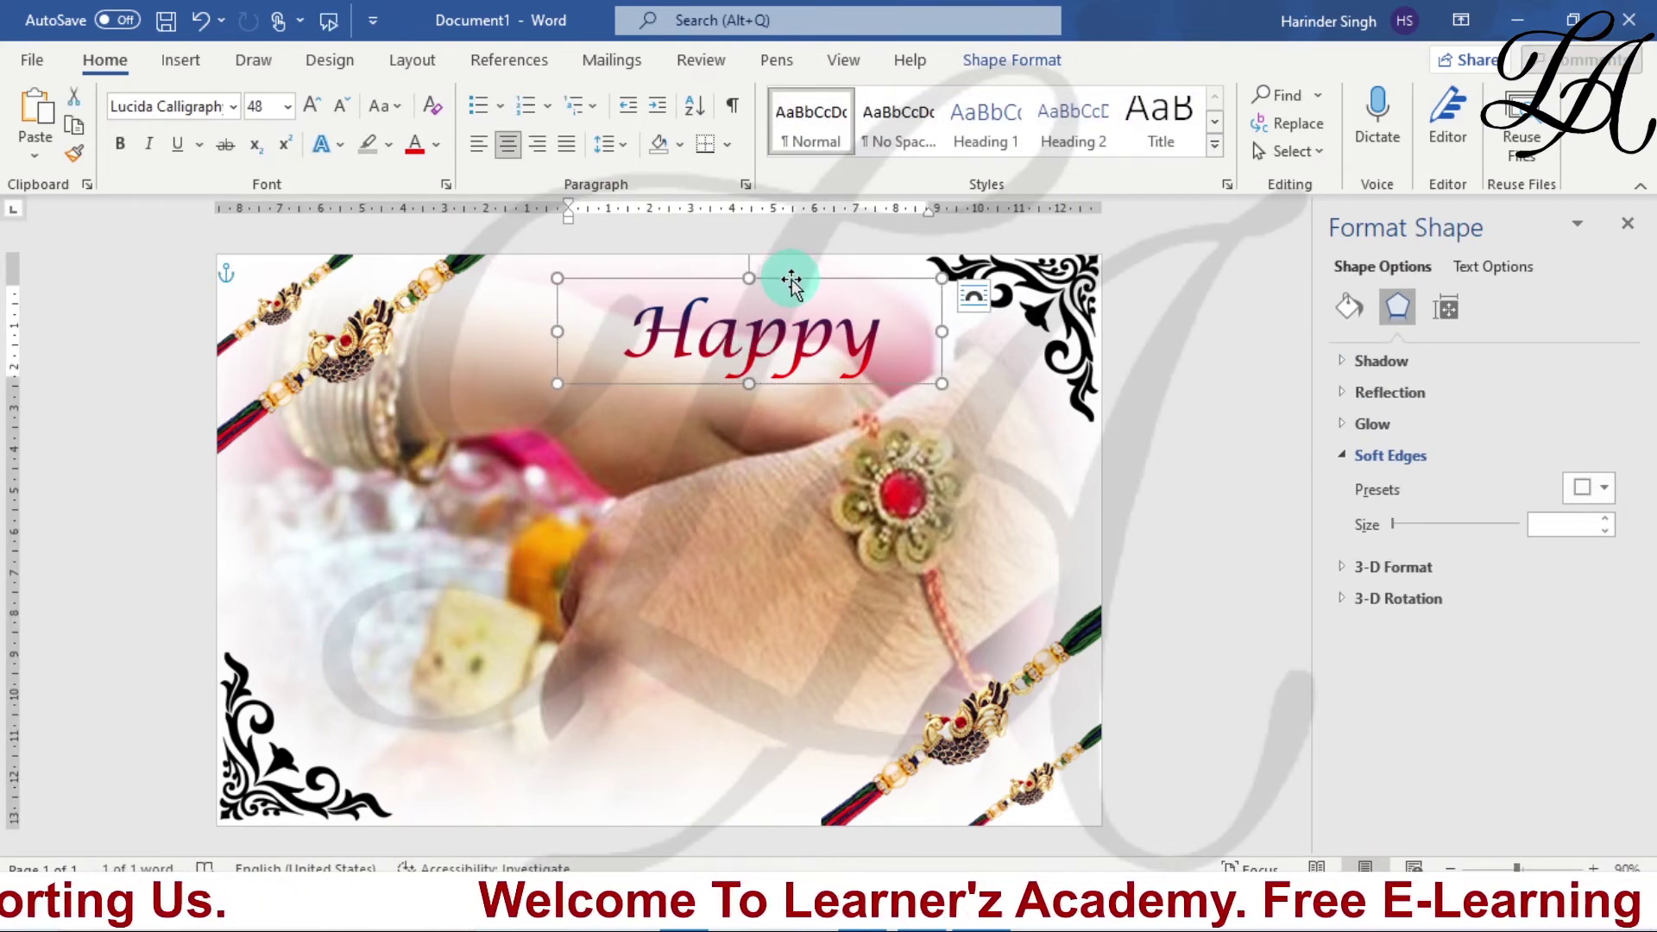
pyautogui.hotkey('ctrl', 'c')
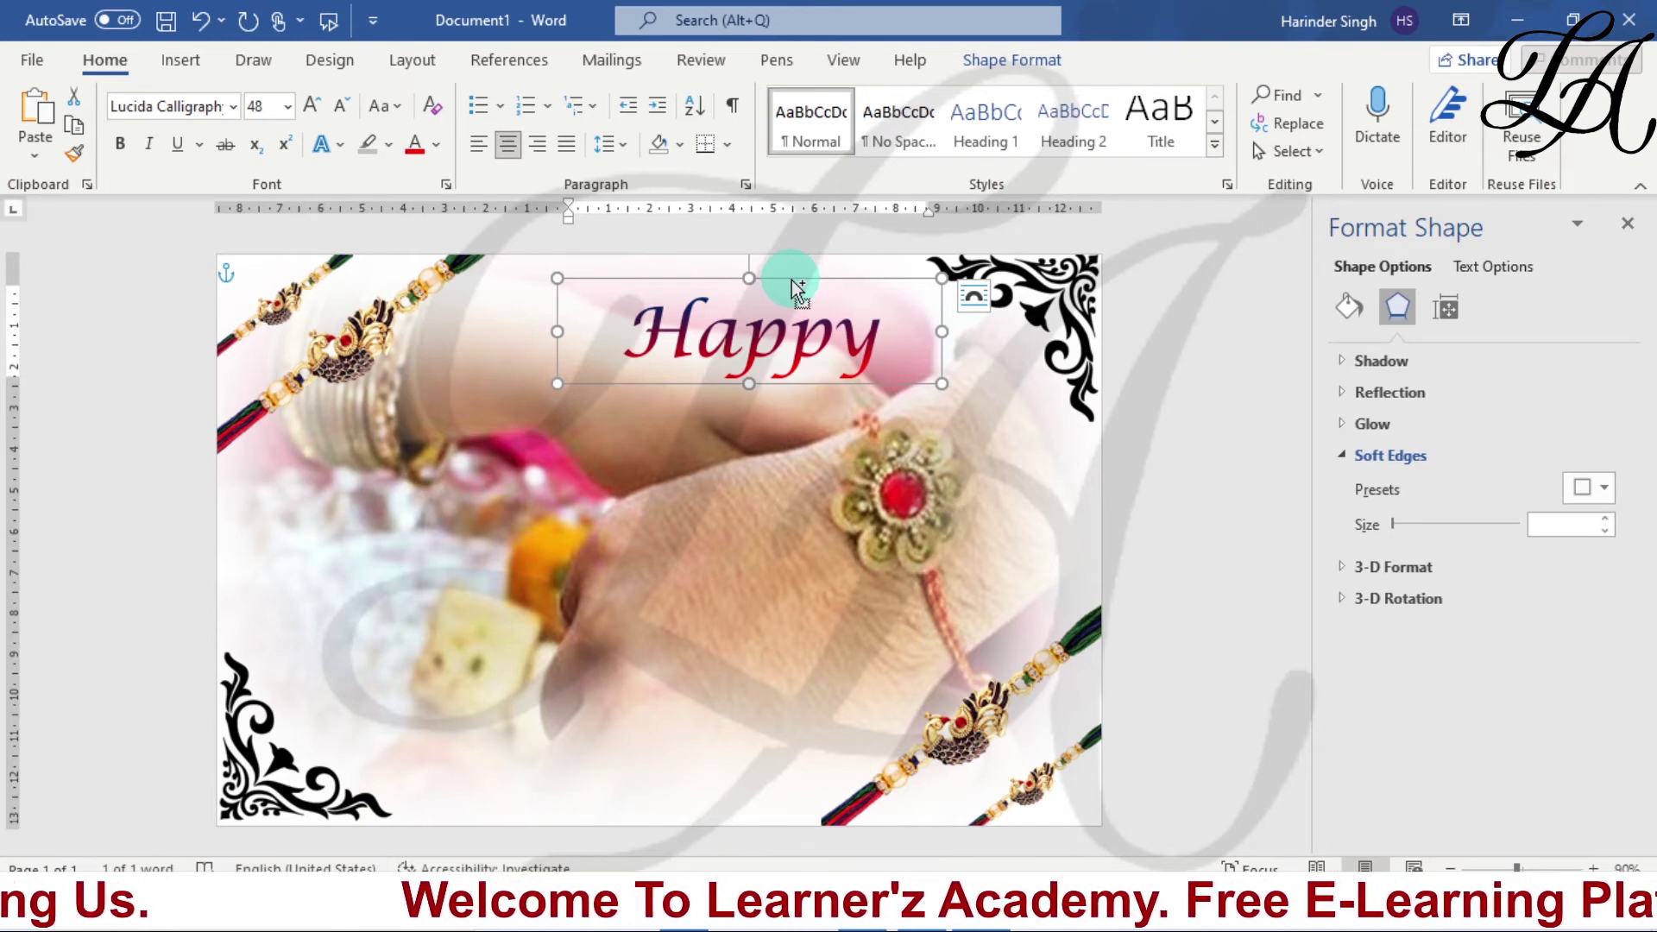
pyautogui.moveTo(782, 290); pyautogui.dragTo(626, 415)
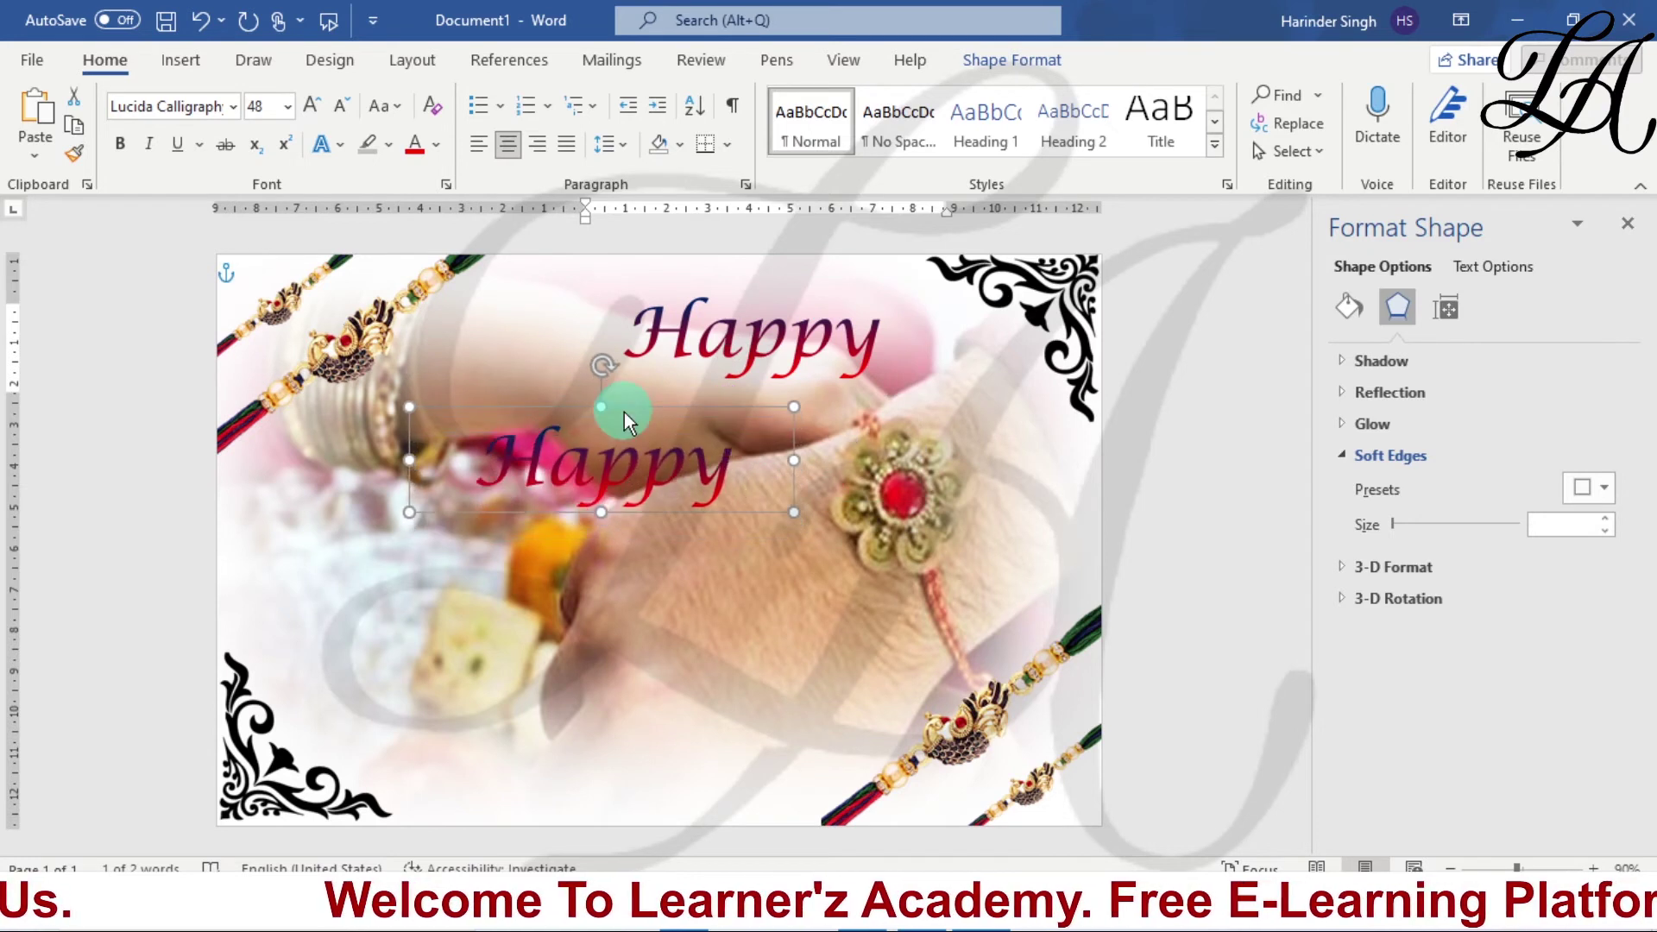
# - Replace the duplicate's text with "Raksha Bandhan" and widen its box until the whole phrase fits on one line
pyautogui.click(603, 477)
pyautogui.doubleClick(602, 477)
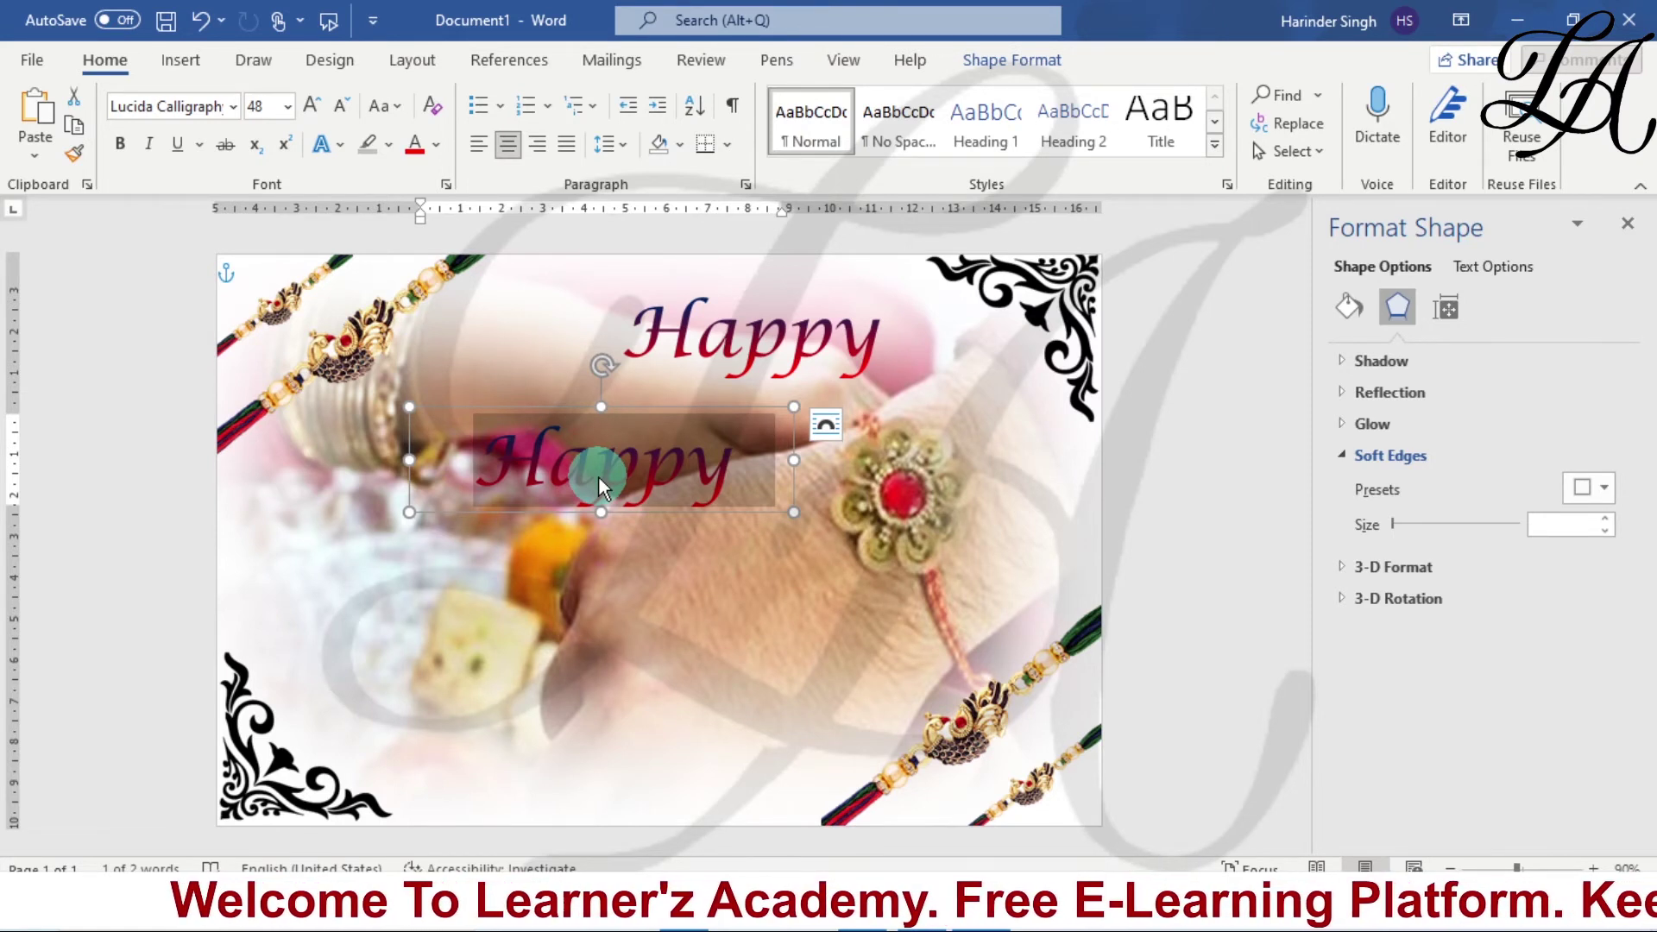
pyautogui.press('BackSpace')
pyautogui.write('Ra')
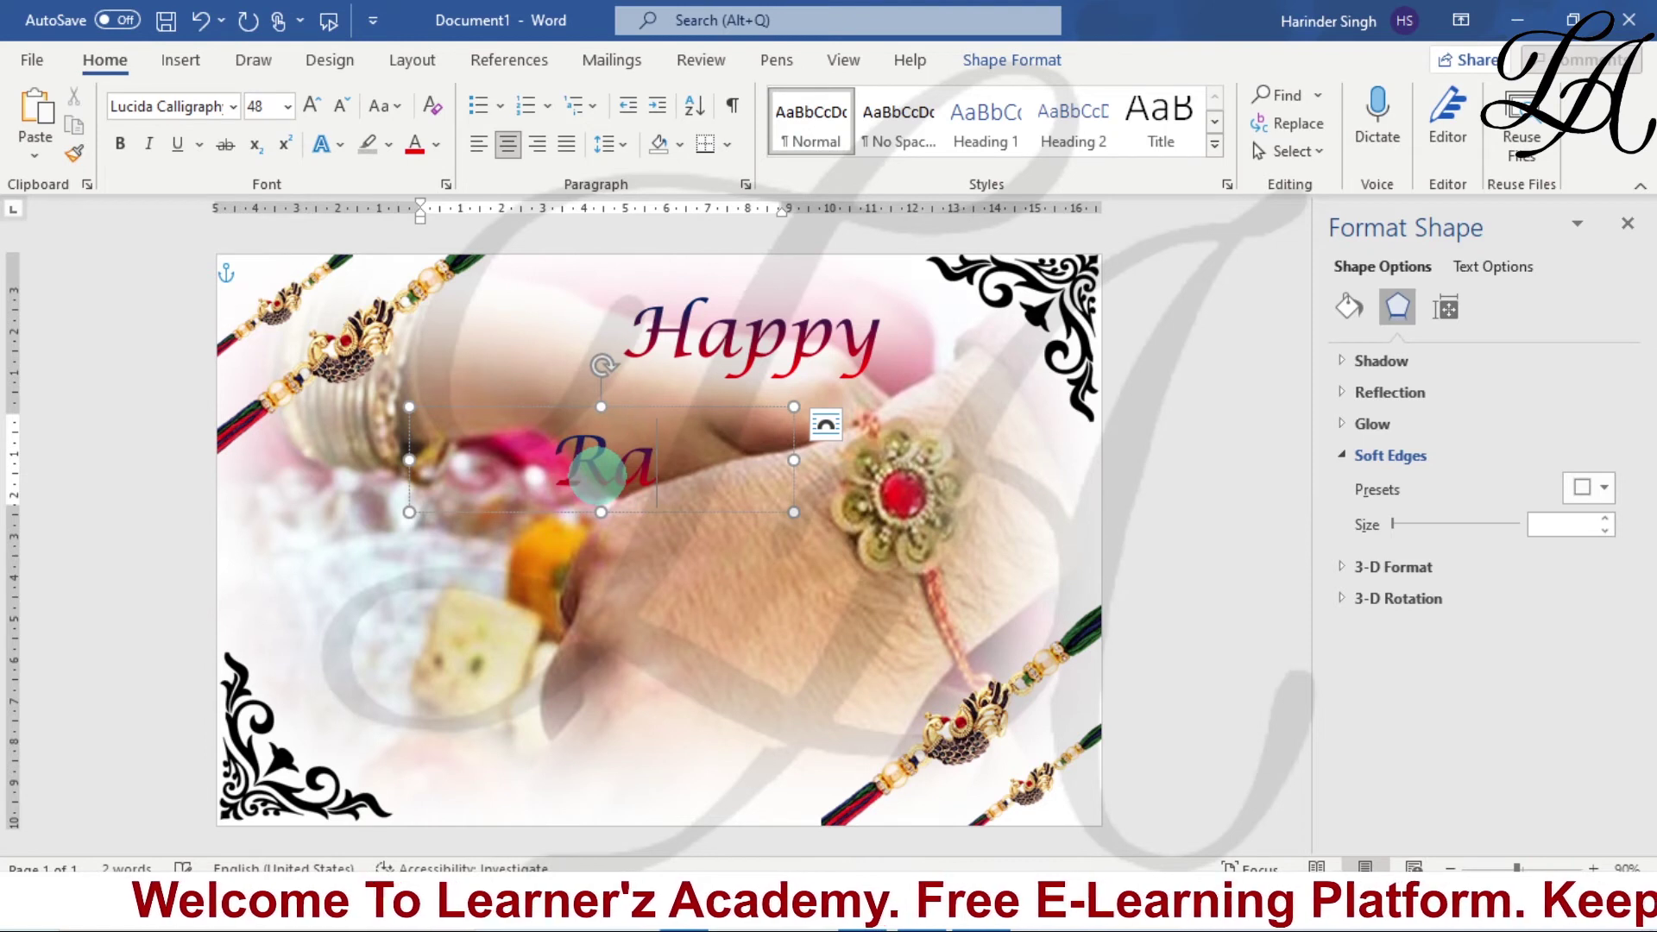
pyautogui.write('ks')
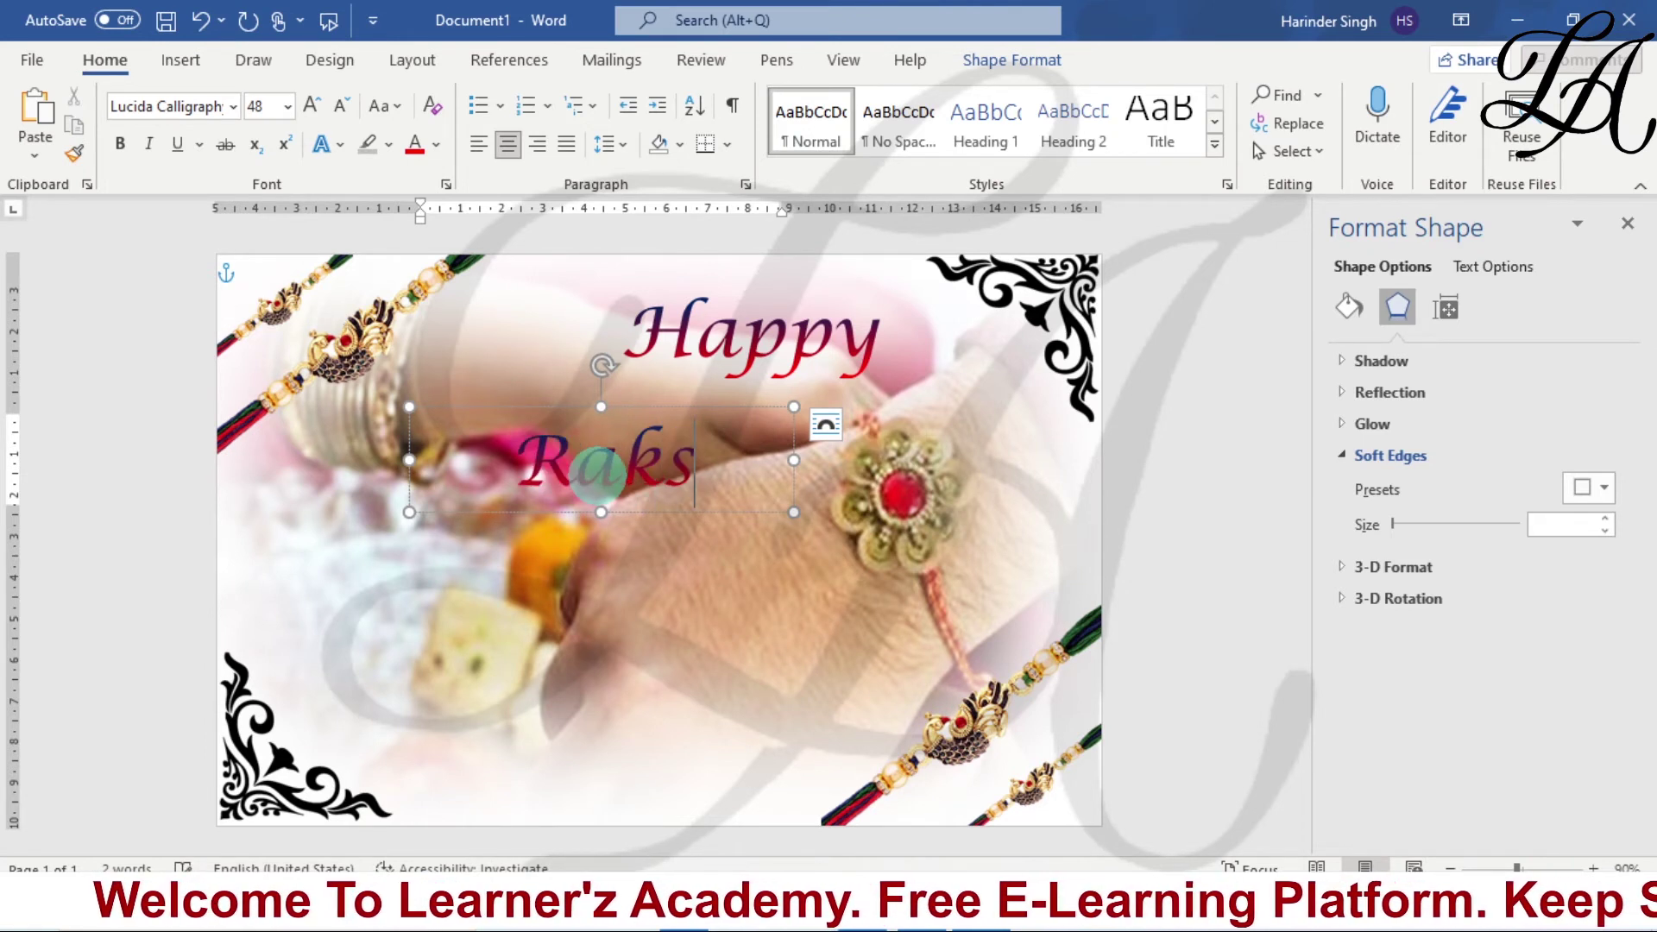
pyautogui.write('ha')
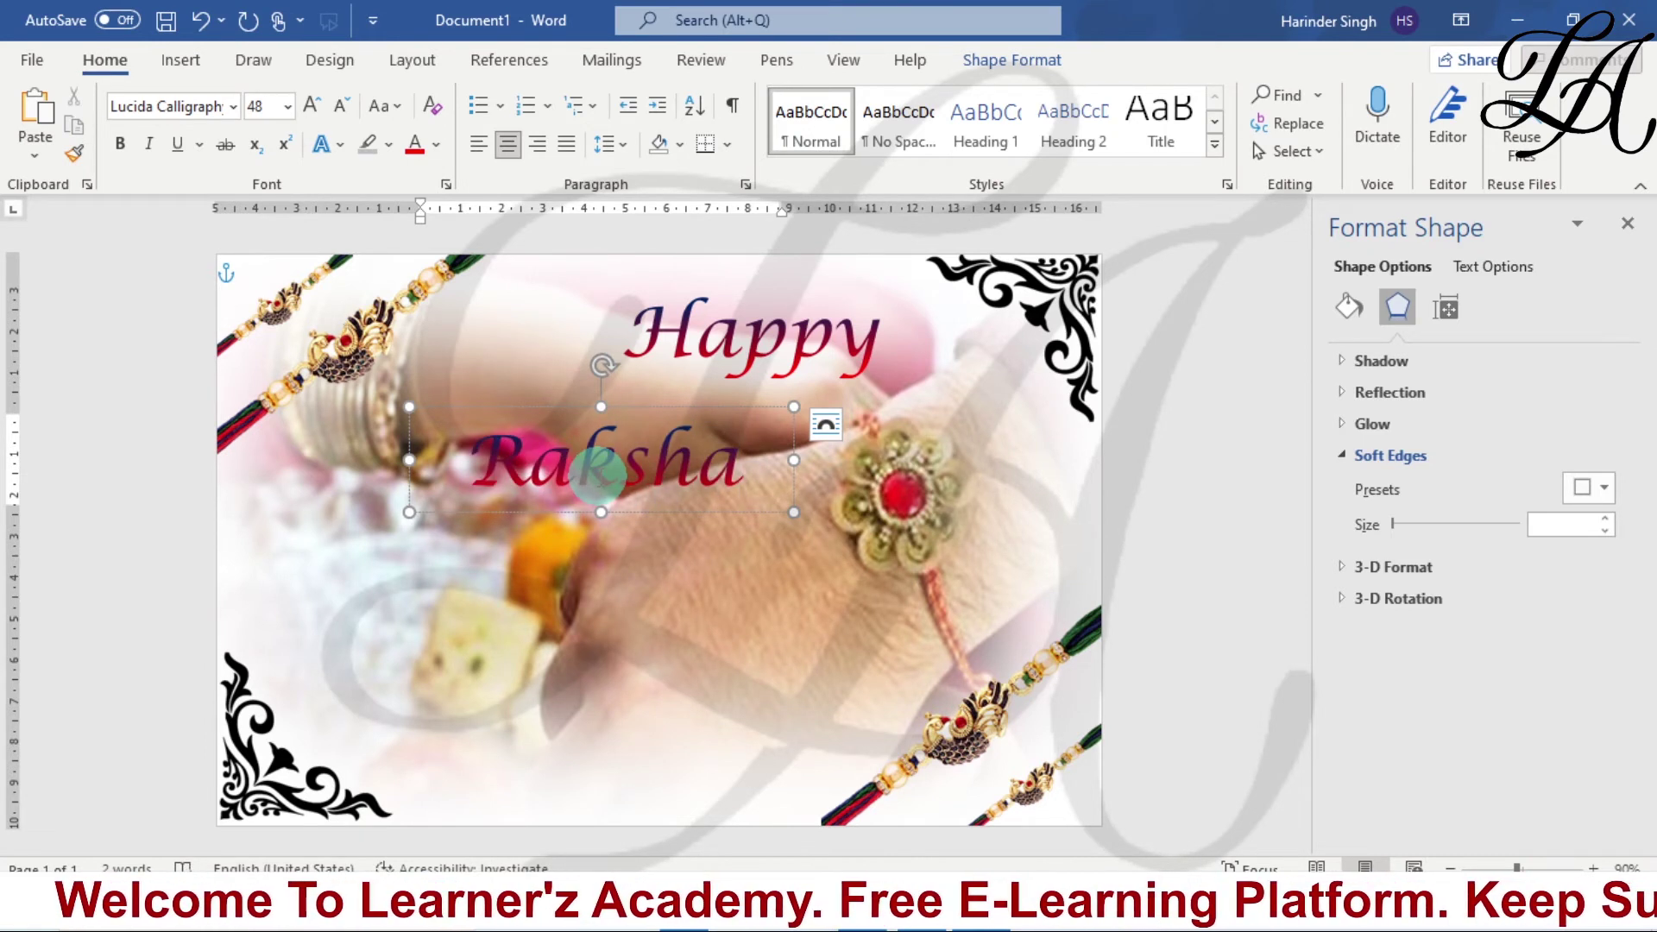
pyautogui.write(' B')
pyautogui.press('BackSpace')
pyautogui.press('BackSpace')
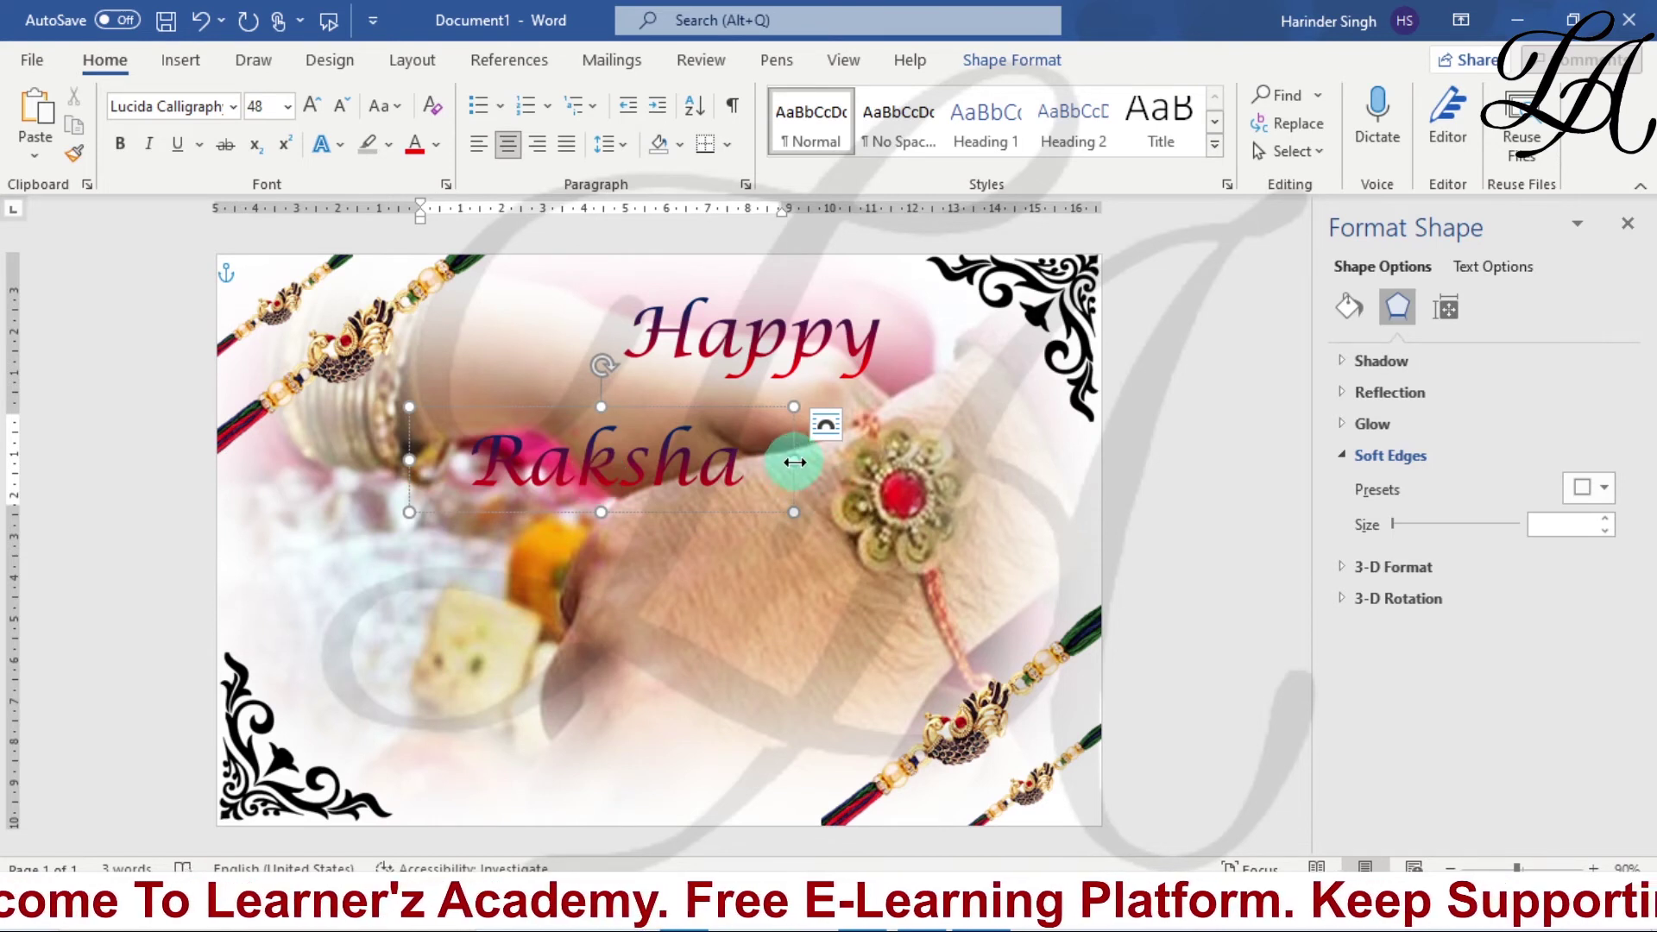
pyautogui.moveTo(793, 460); pyautogui.dragTo(1077, 462)
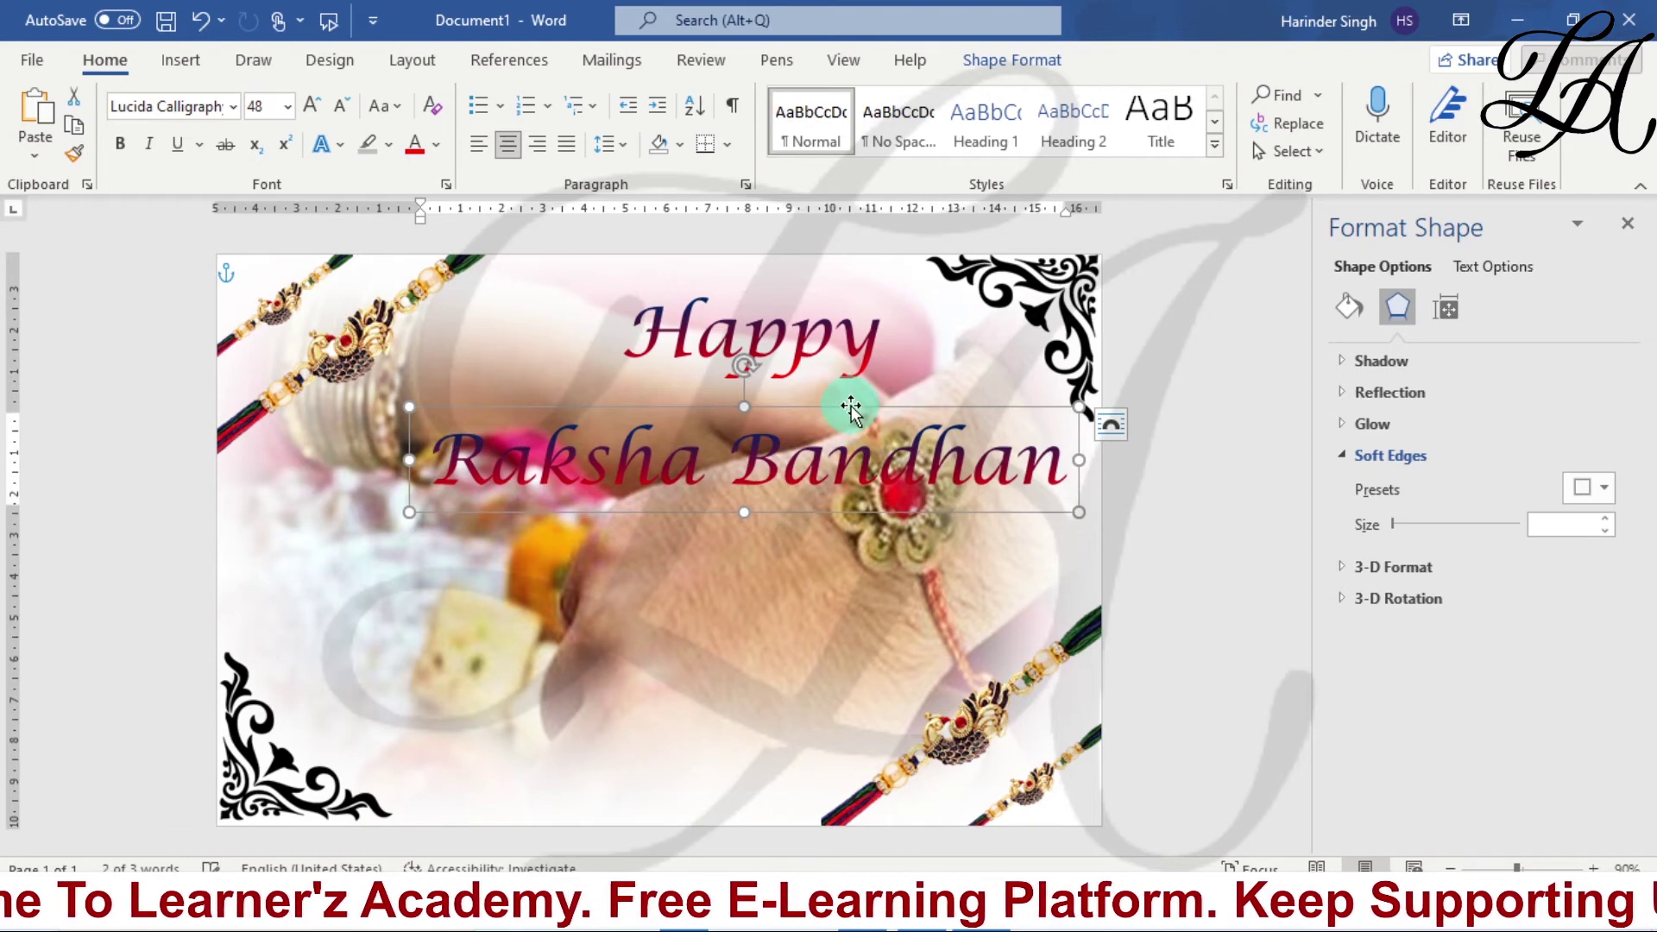
# - Arrange the greeting over the middle of the photo, with "Raksha Bandhan" just below the page's centre and "Happy" directly above its left part
pyautogui.moveTo(850, 406); pyautogui.dragTo(821, 434)
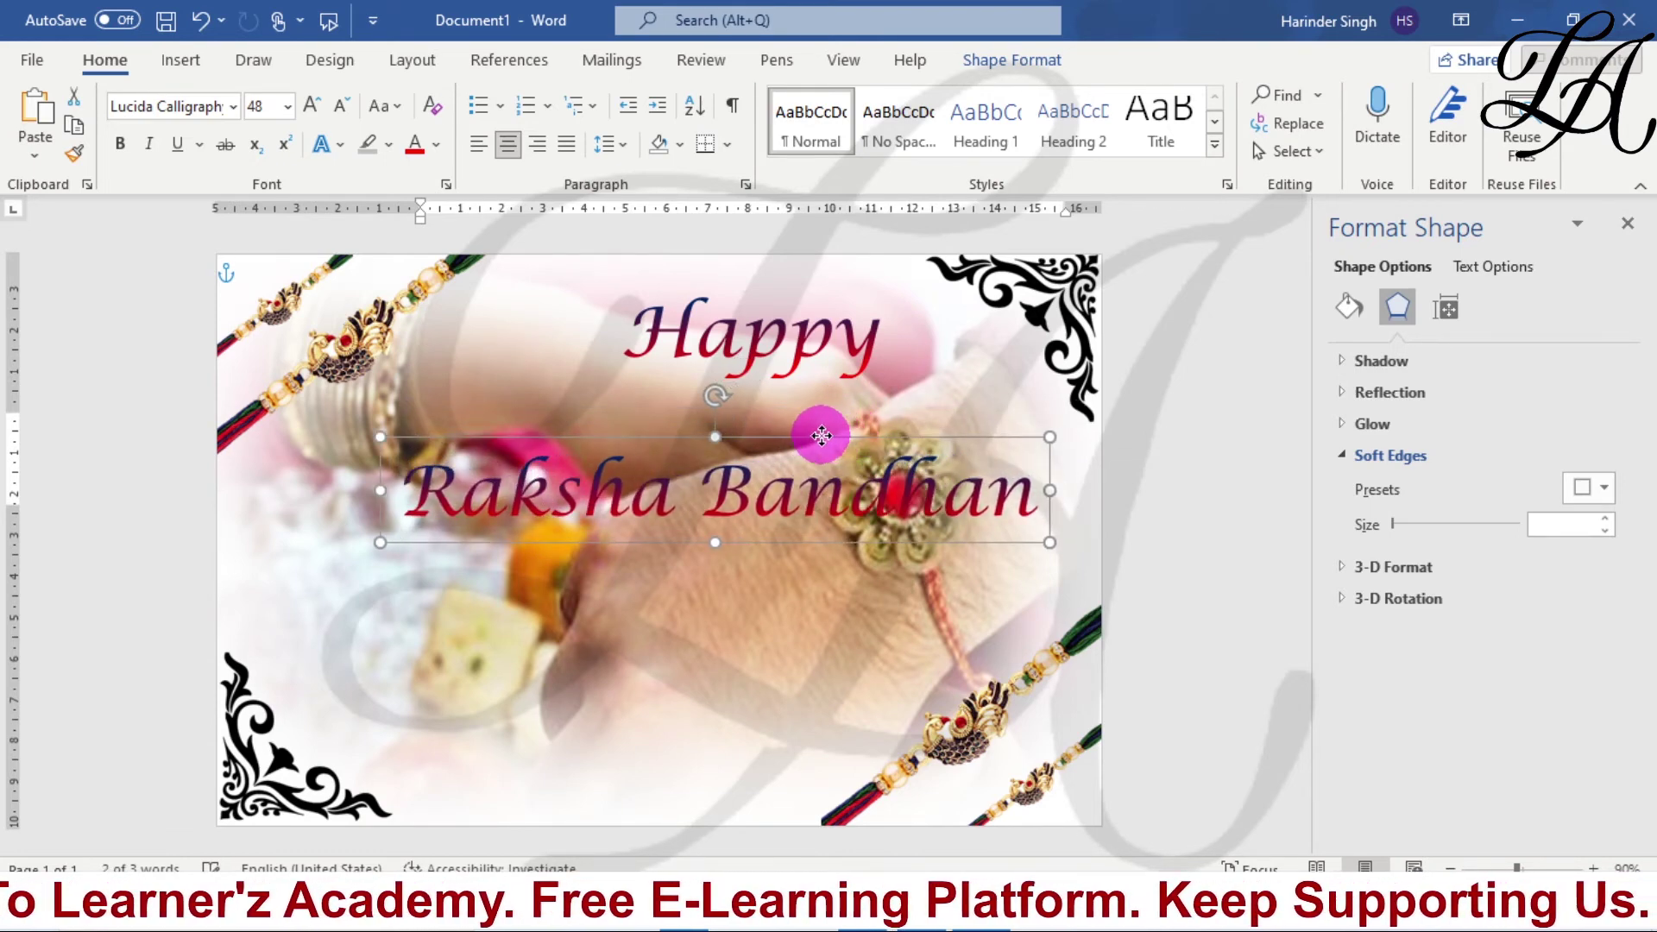
pyautogui.click(794, 333)
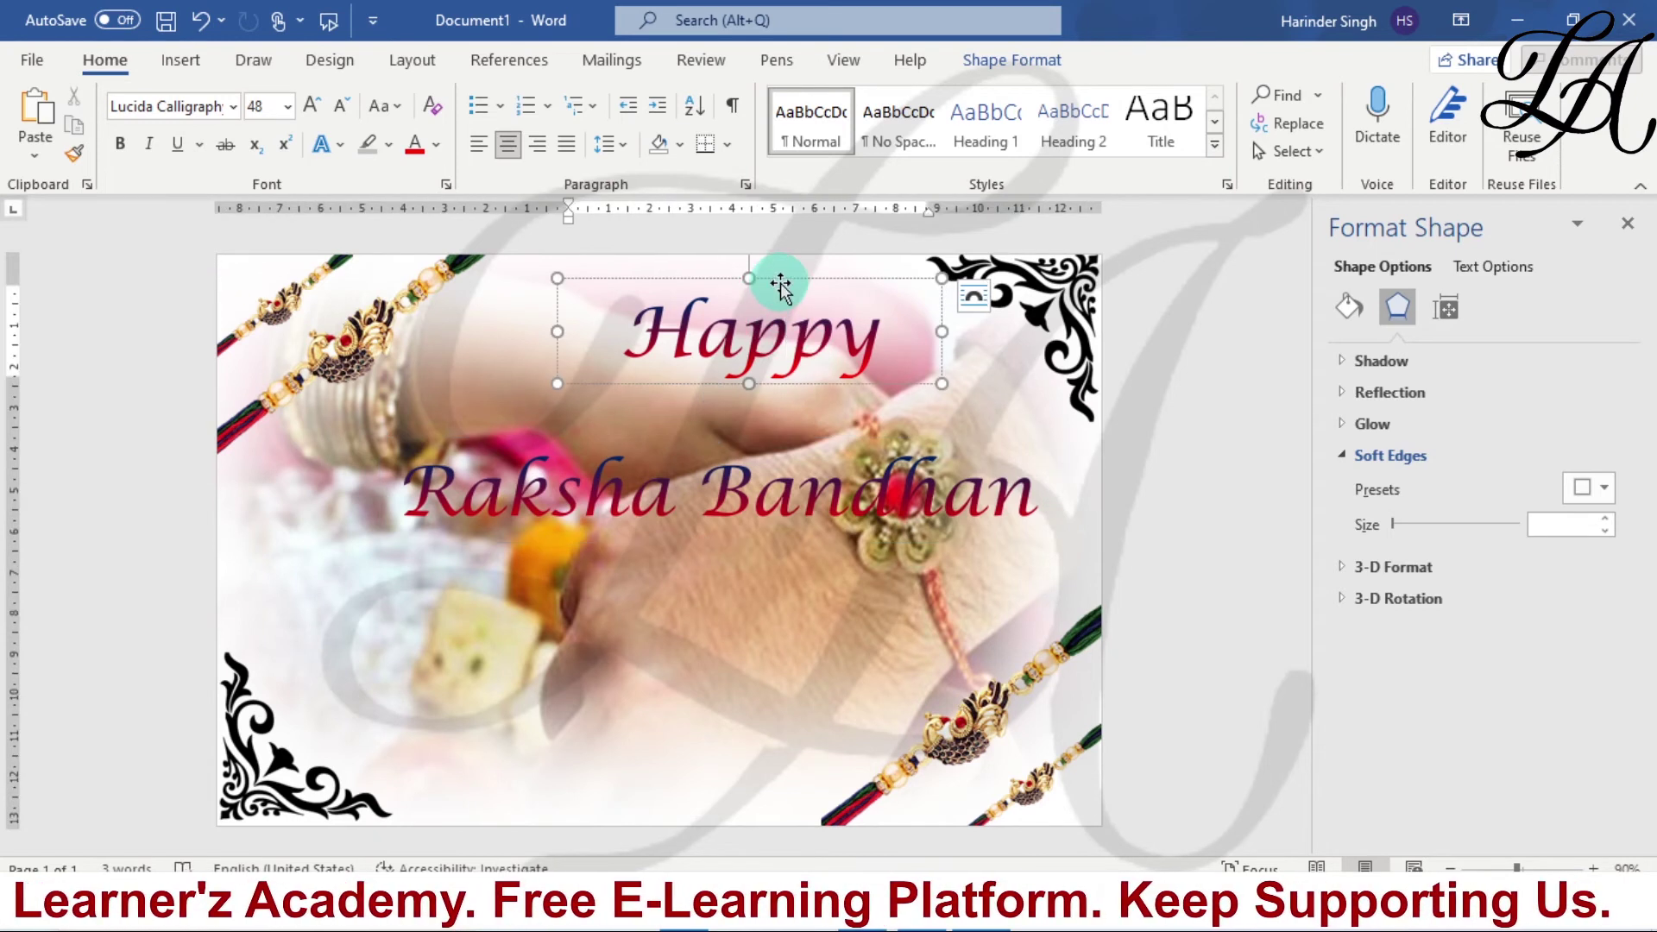
pyautogui.moveTo(780, 283); pyautogui.dragTo(629, 333)
pyautogui.click(699, 492)
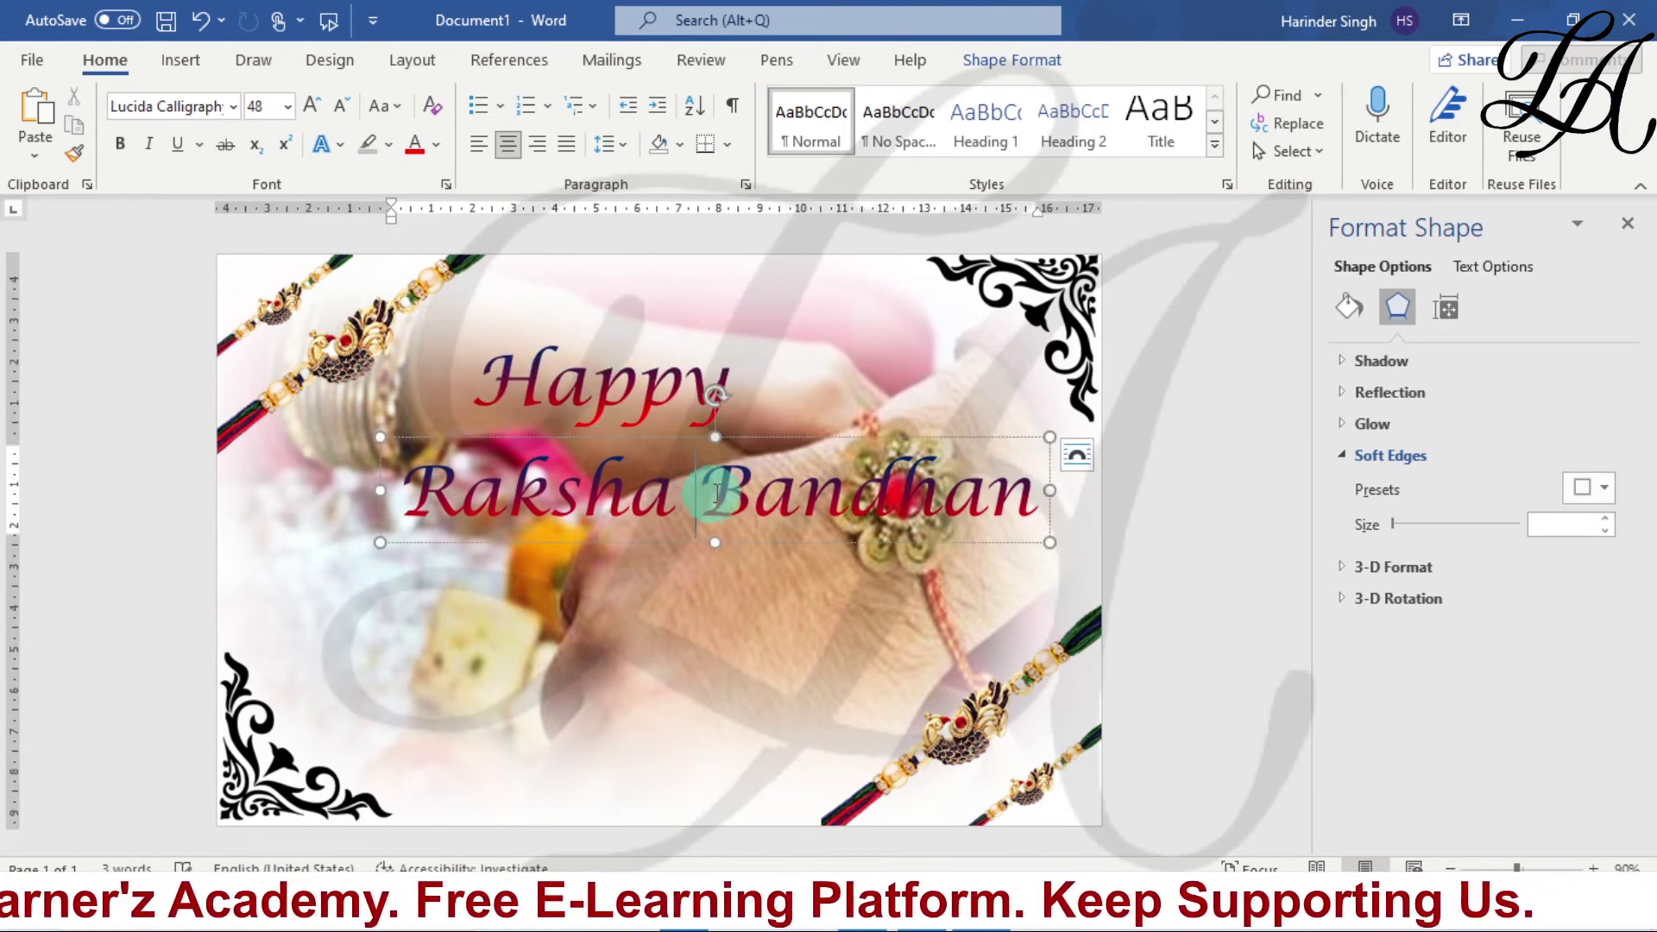
pyautogui.moveTo(754, 442); pyautogui.dragTo(769, 529)
pyautogui.click(684, 386)
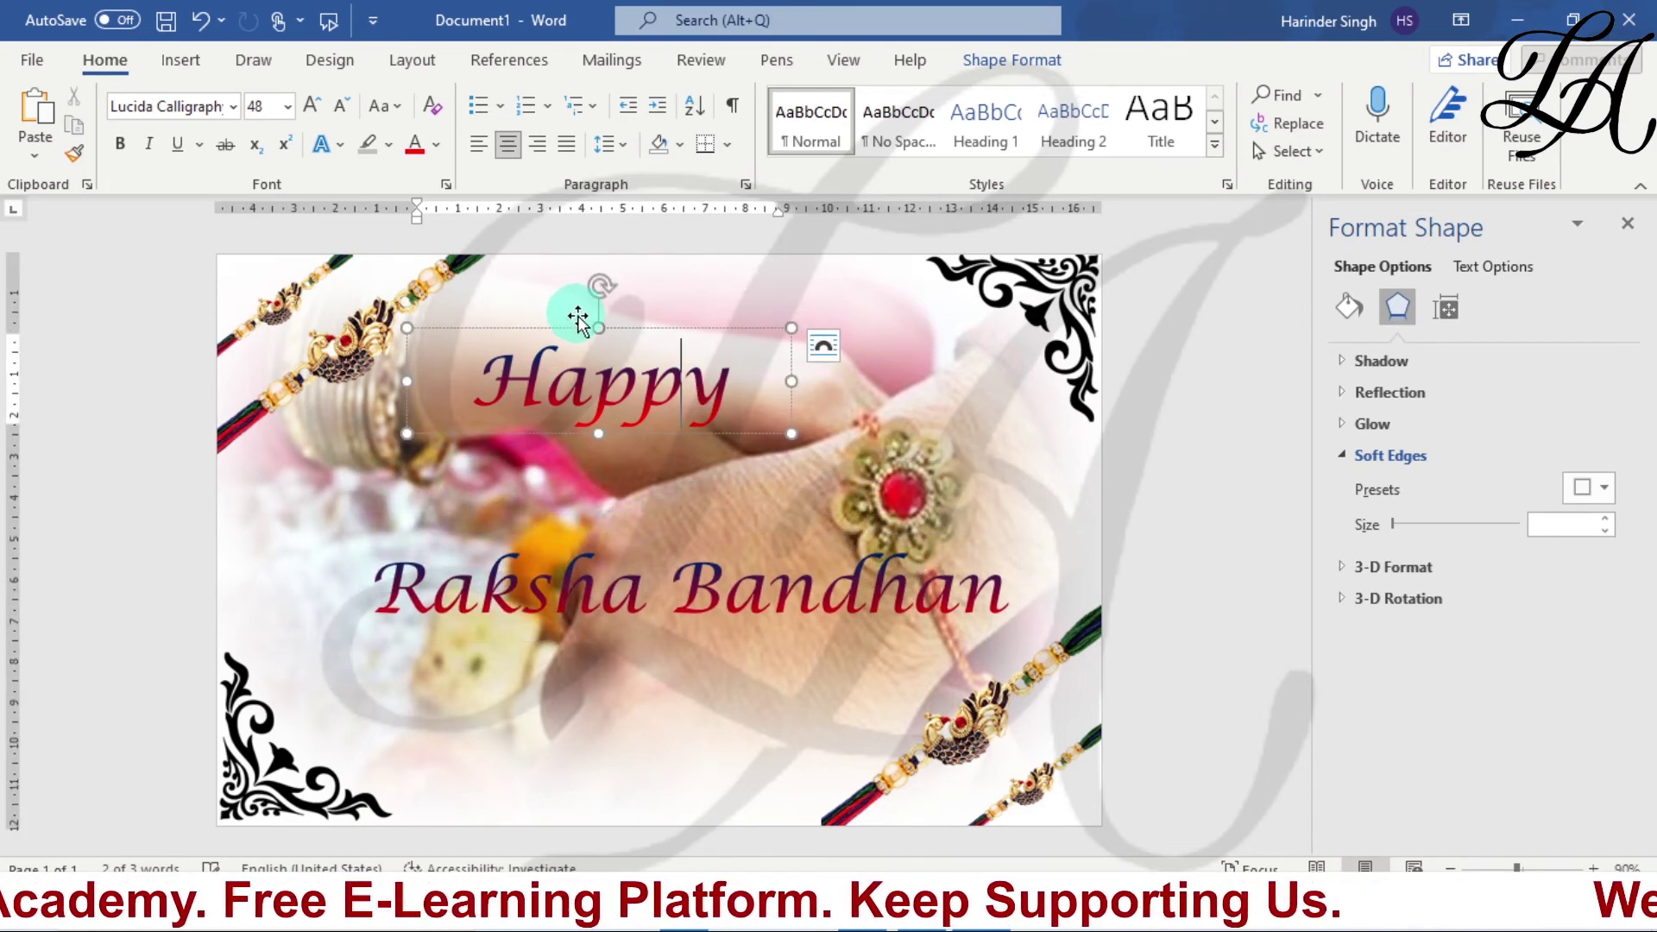
pyautogui.moveTo(578, 321); pyautogui.dragTo(589, 429)
pyautogui.click(800, 386)
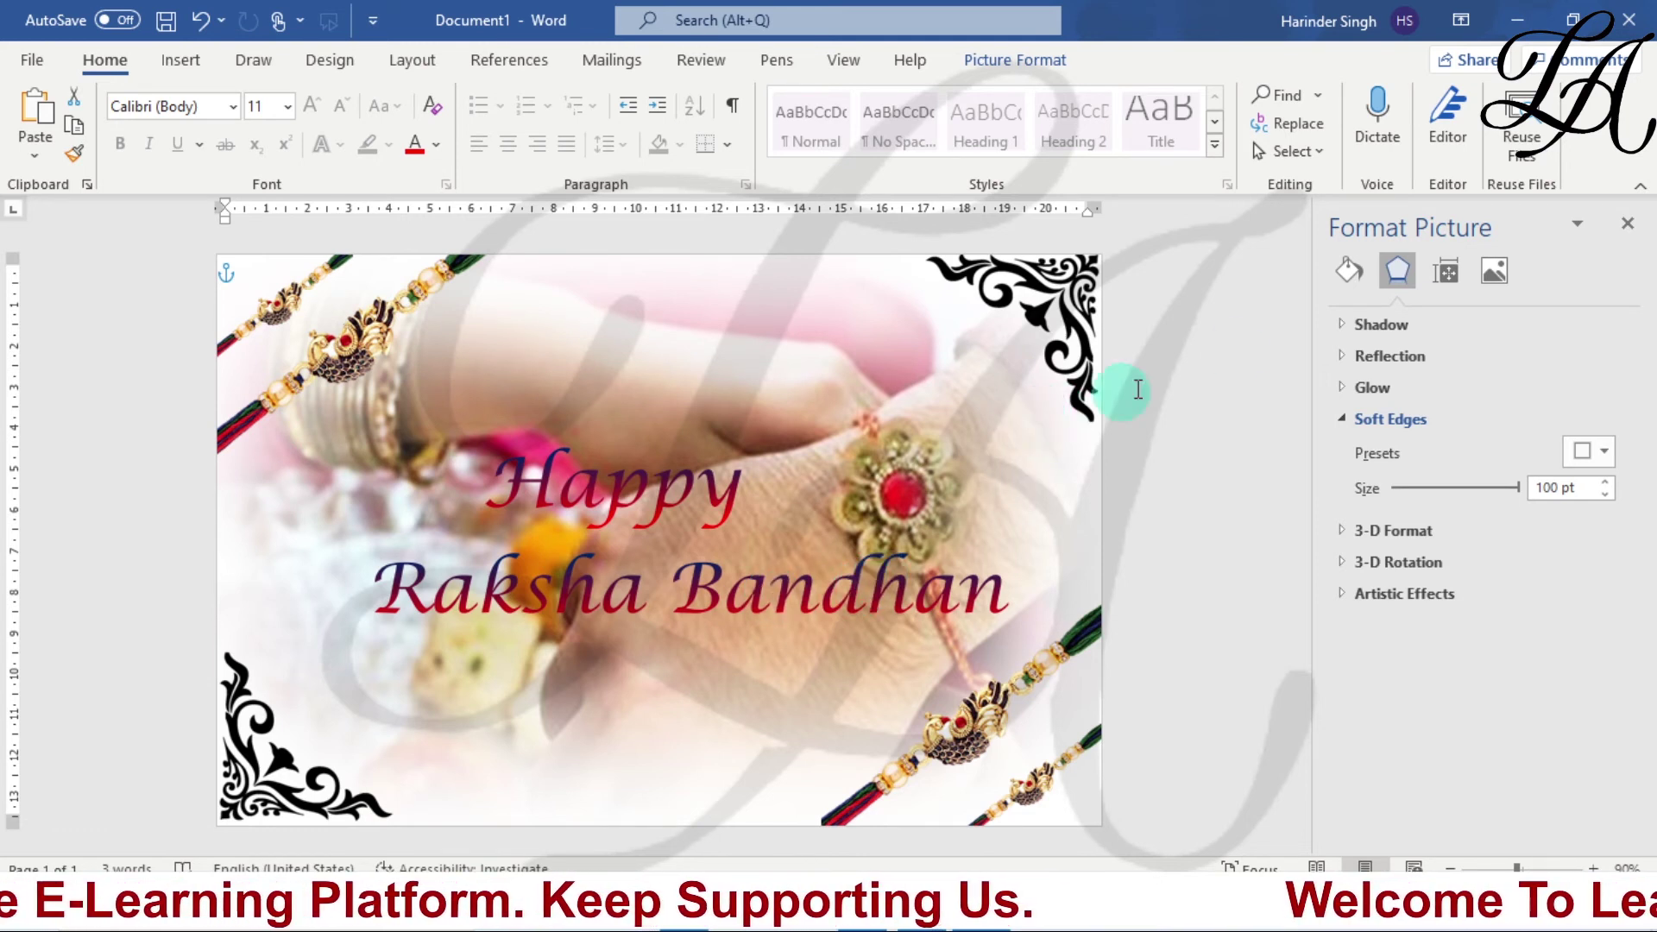
# - Collapse the ribbon, close the formatting pane, and review the finished card on the page and in the print preview
pyautogui.click(1640, 190)
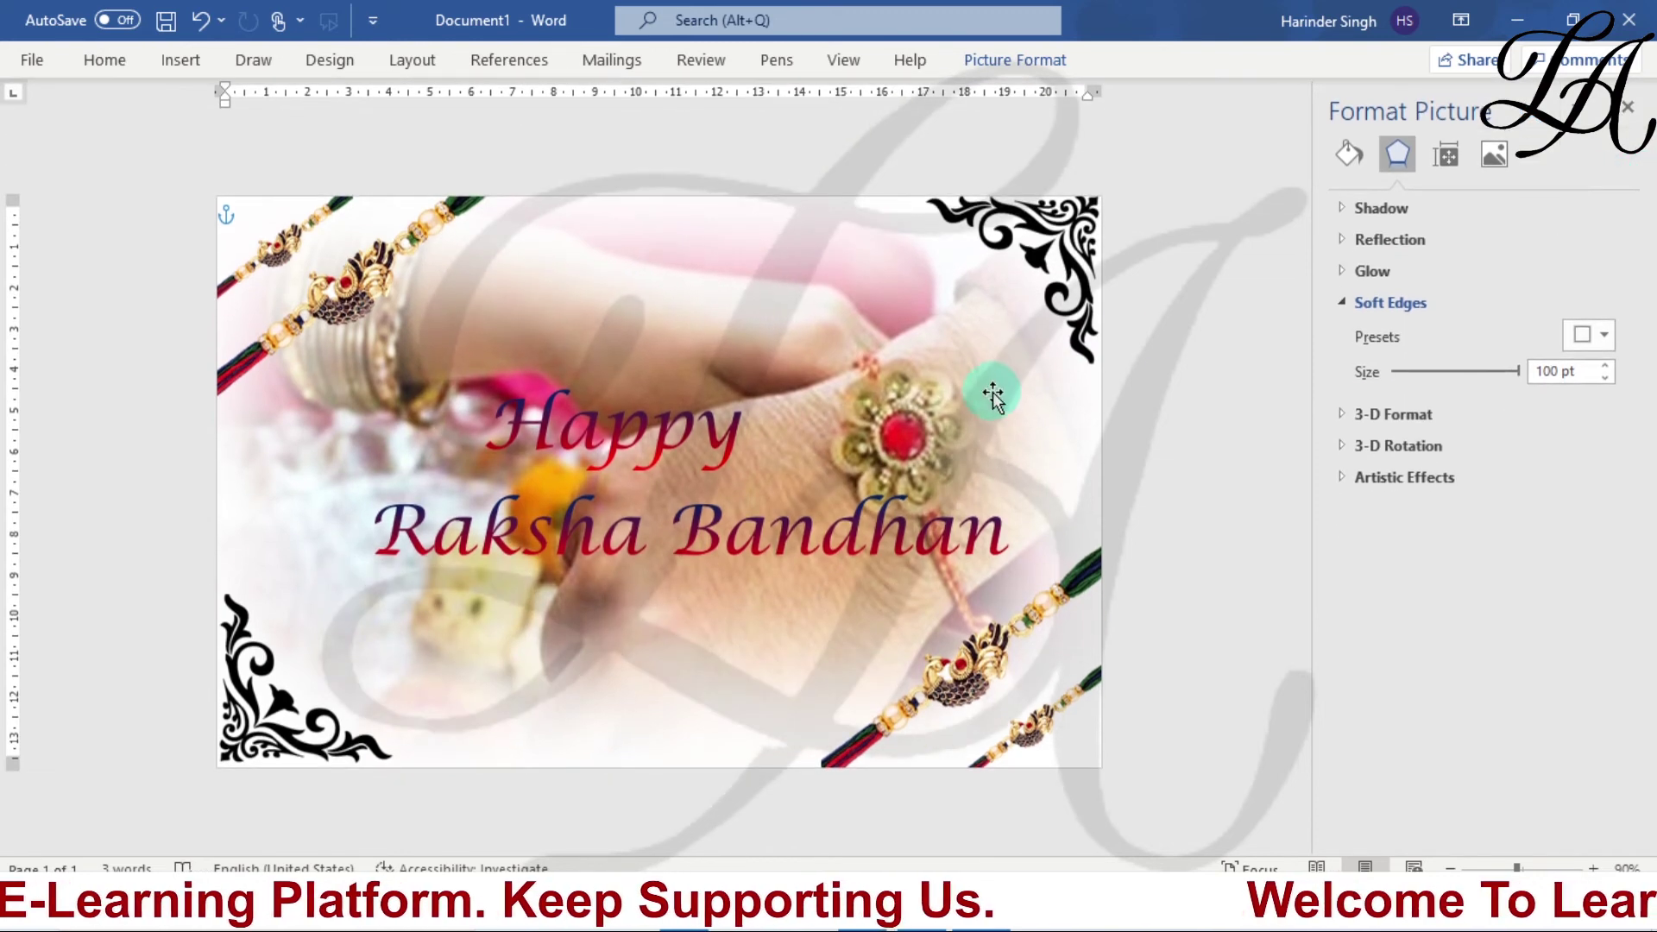
pyautogui.keyDown('ctrl'); pyautogui.scroll(2, 988, 388); pyautogui.keyUp('ctrl')
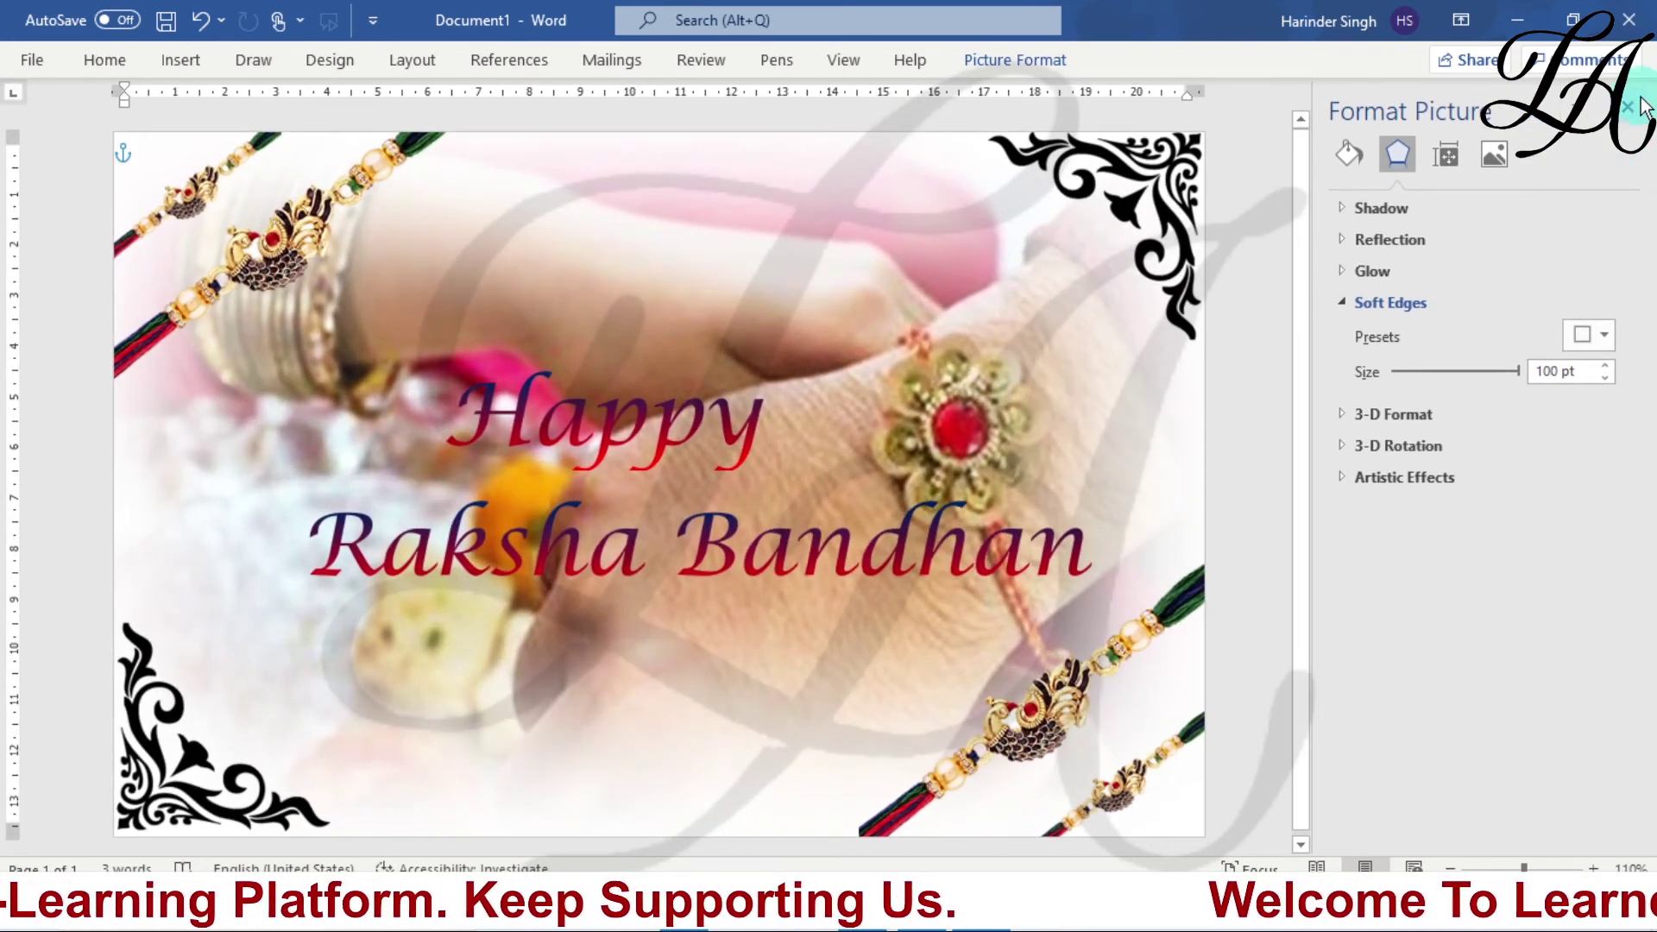
pyautogui.click(1628, 106)
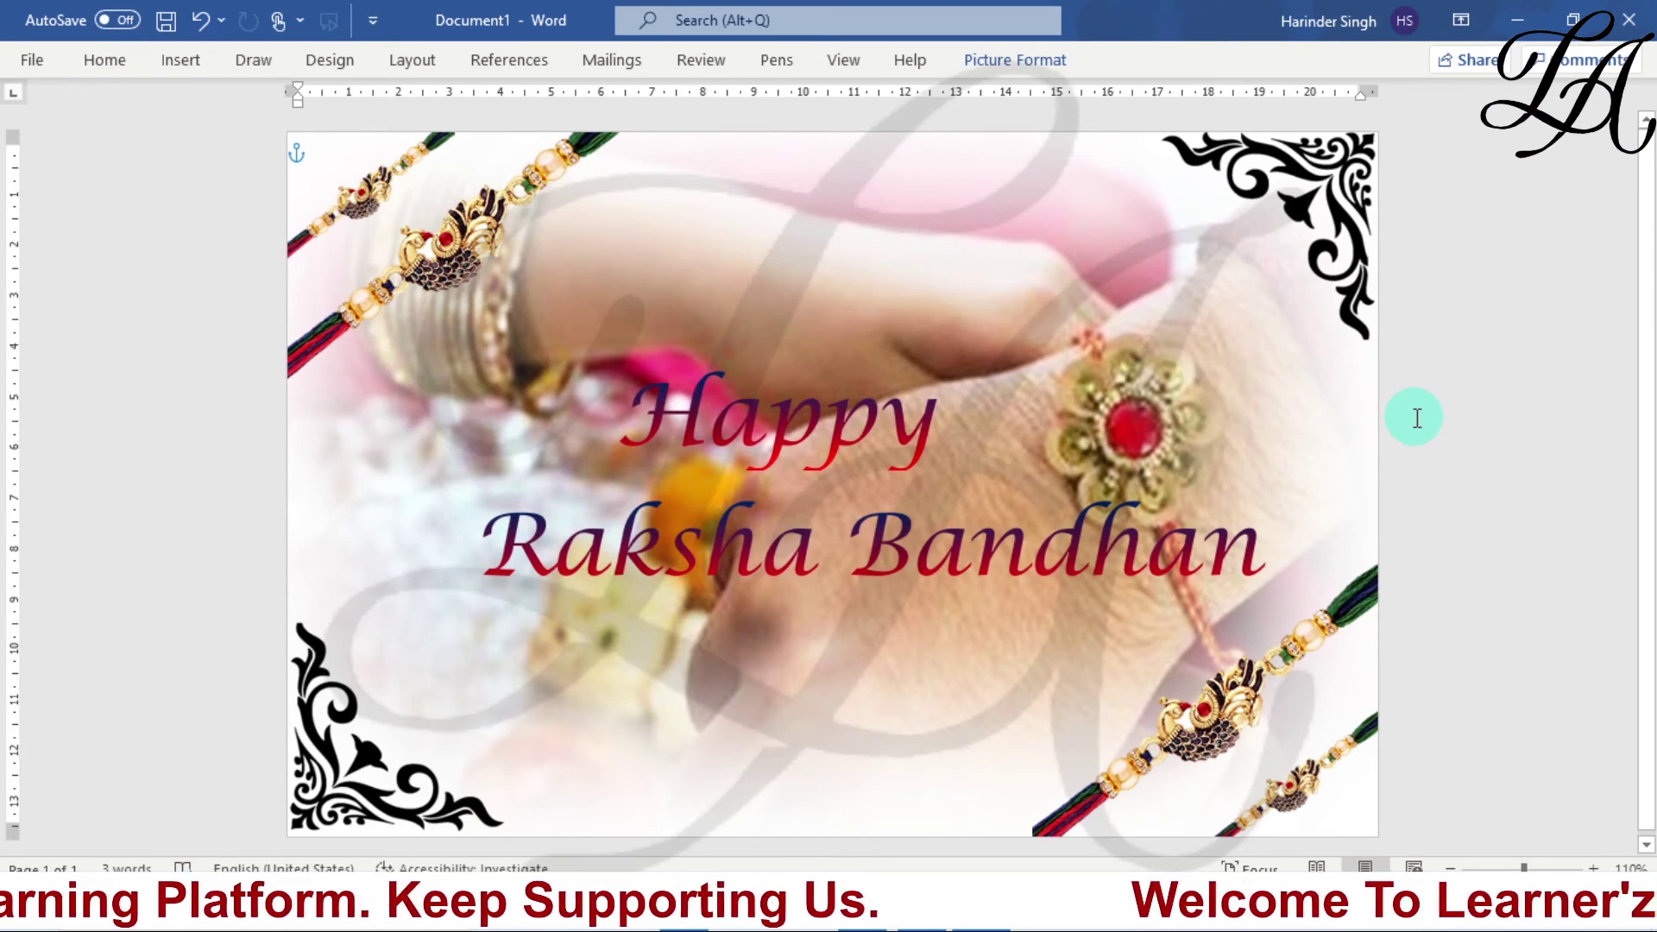
pyautogui.hotkey('ctrl', 'p')
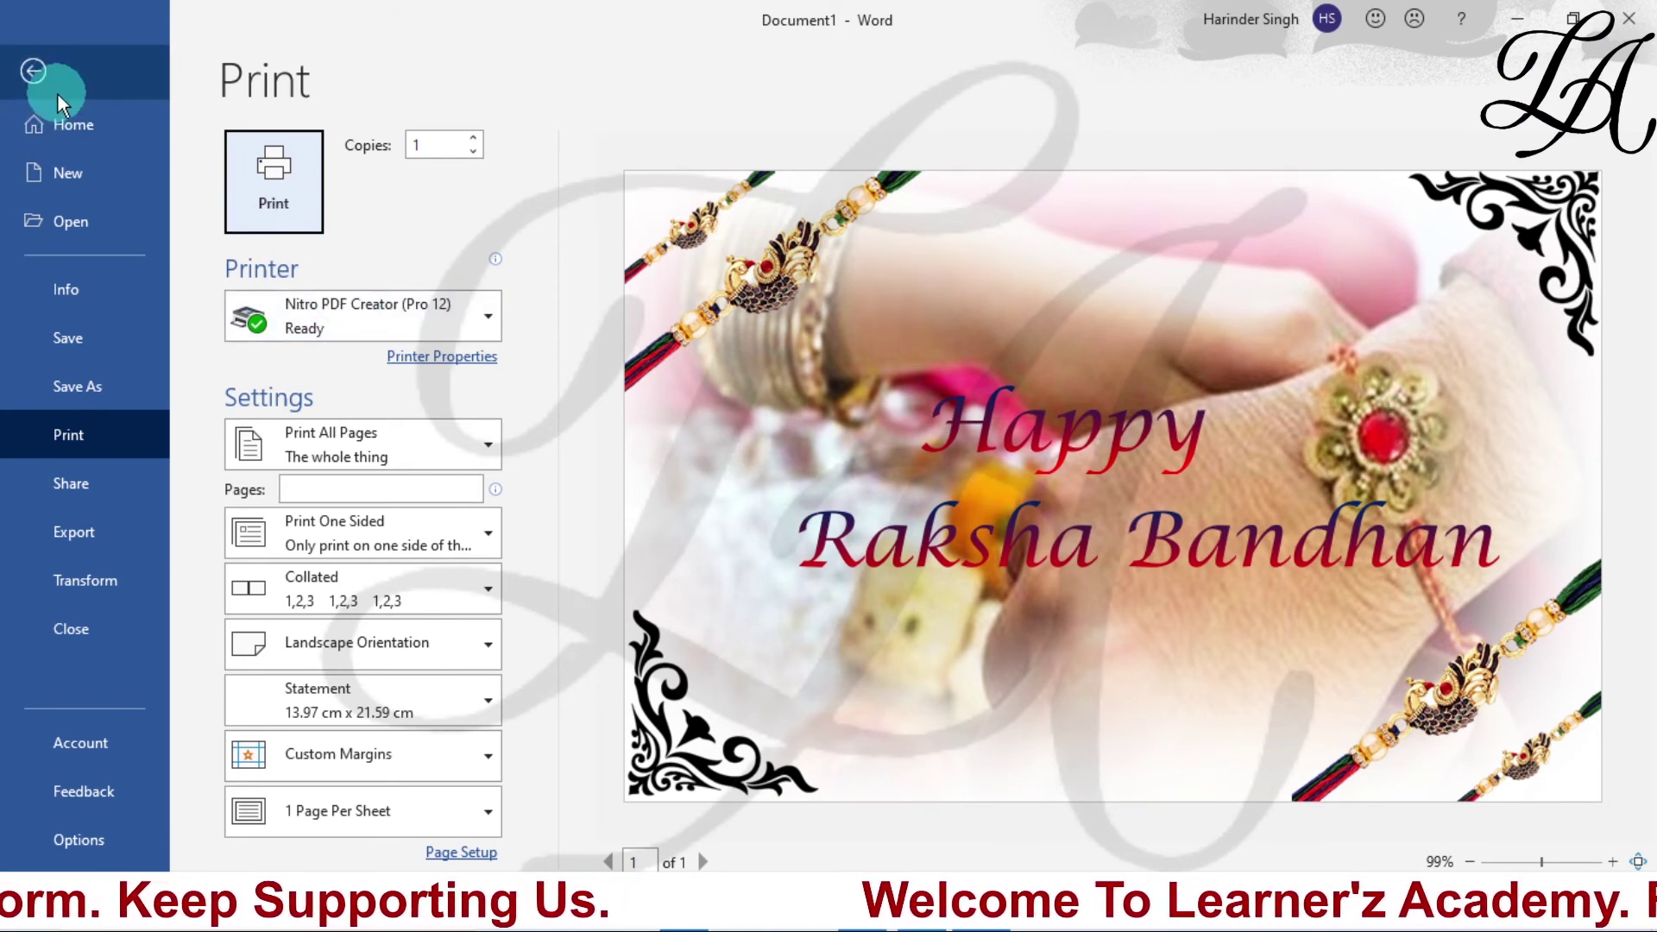
pyautogui.click(43, 72)
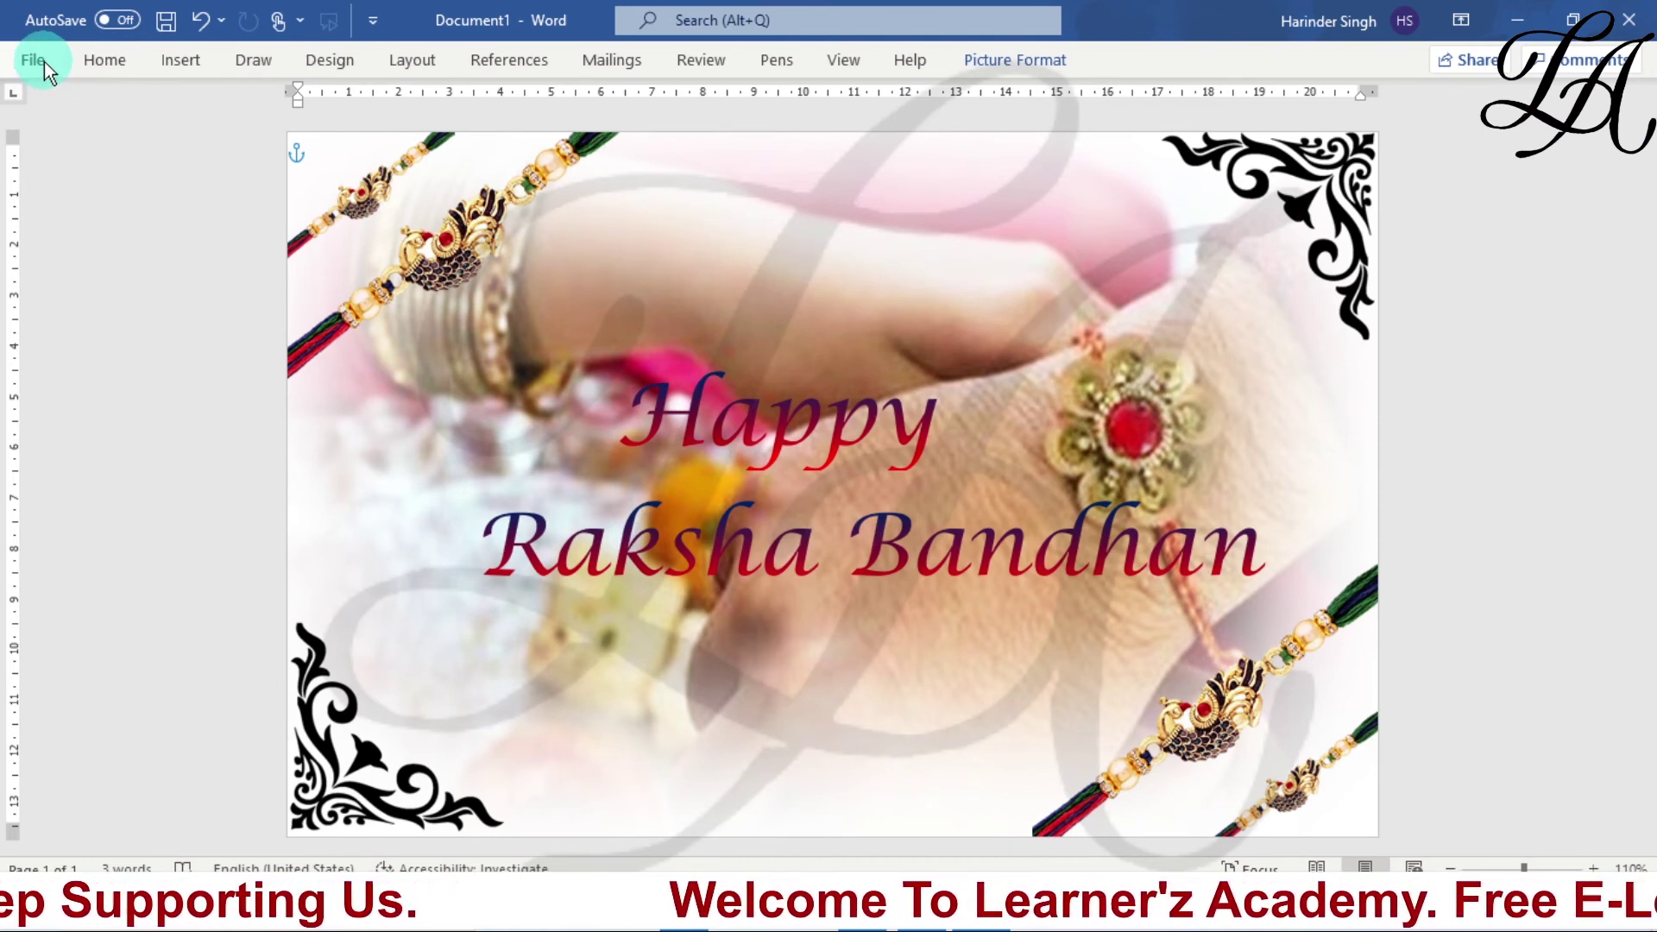
# - Save the card to the Desktop as a PDF named "rakhi"
pyautogui.click(34, 59)
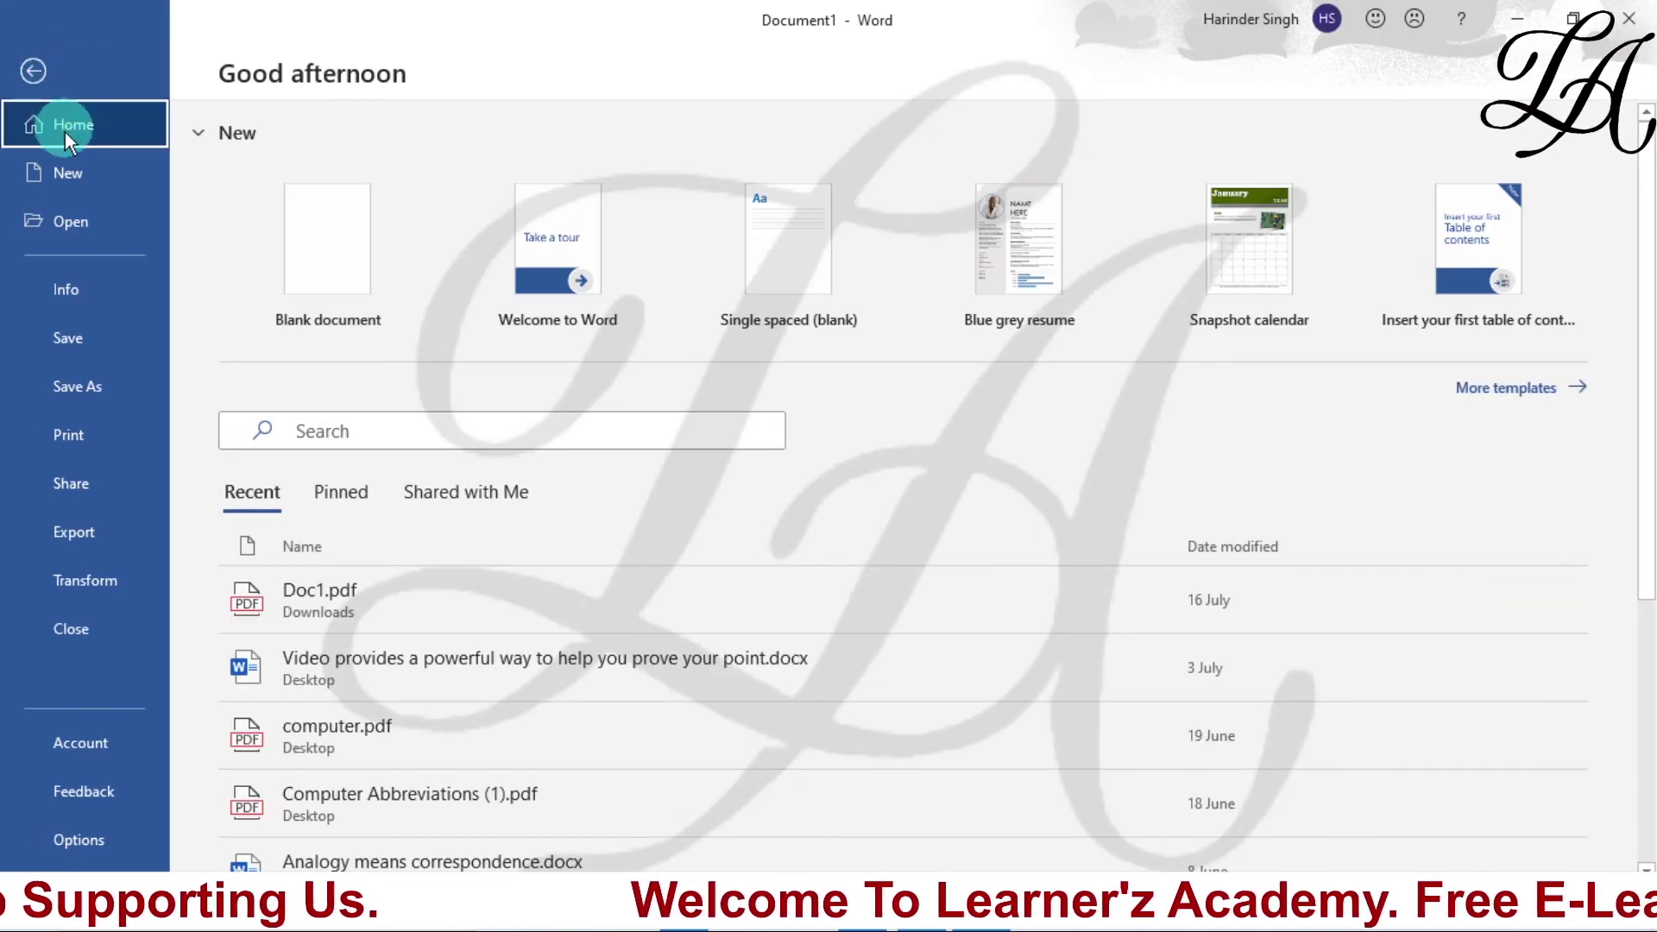
pyautogui.click(124, 395)
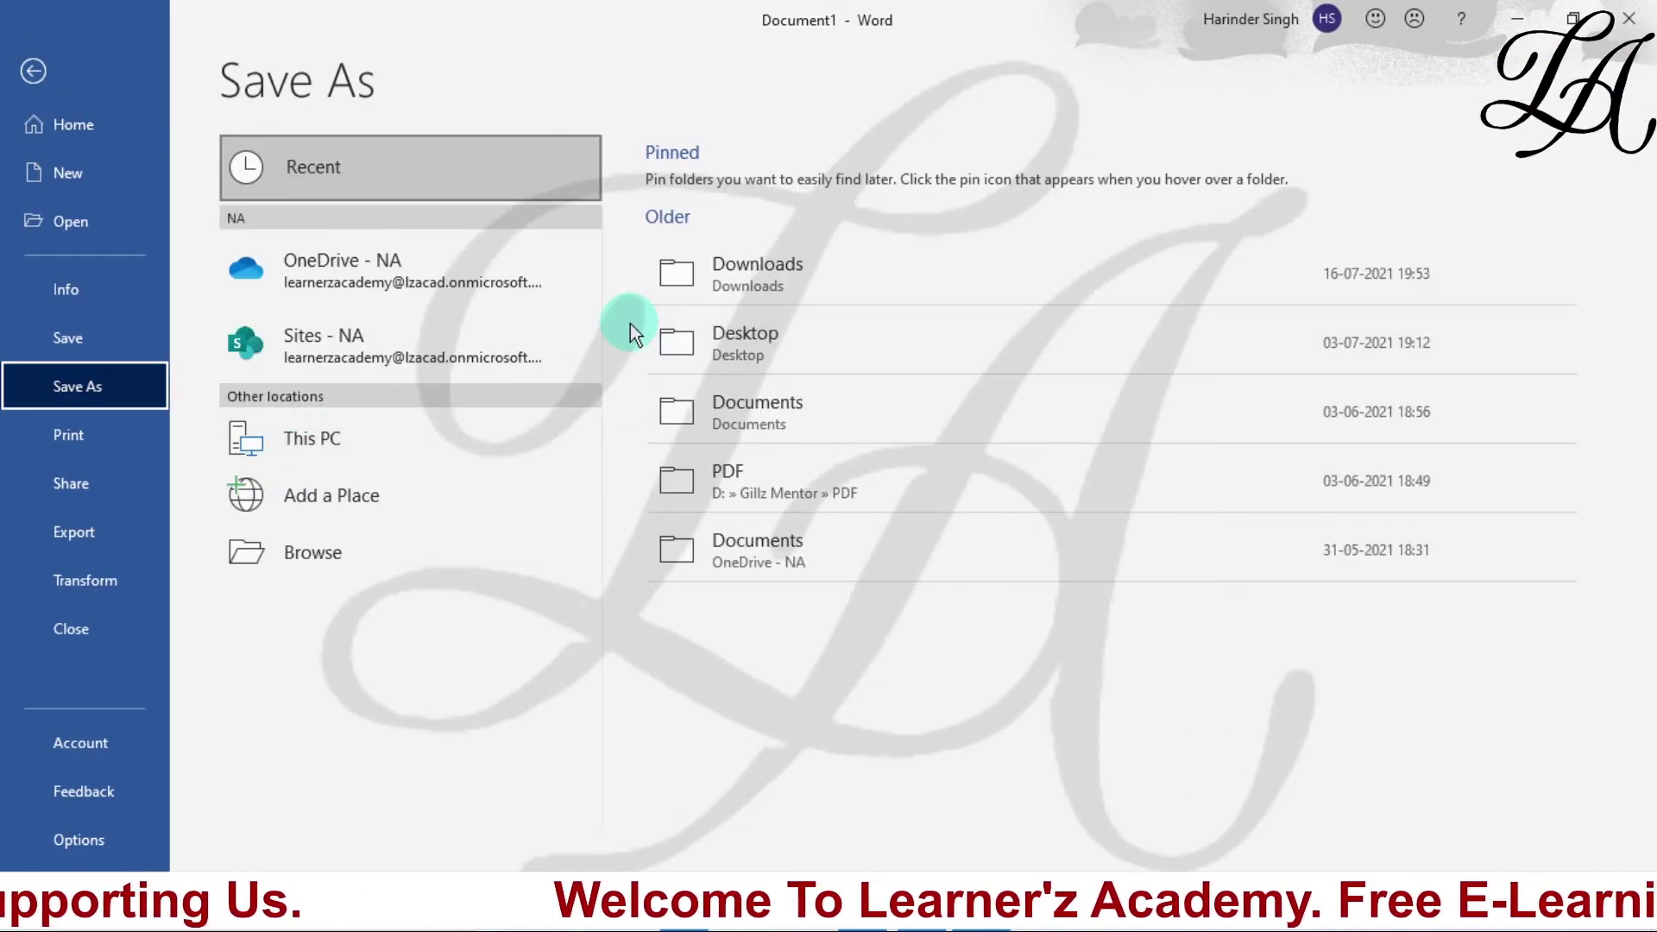
pyautogui.click(402, 444)
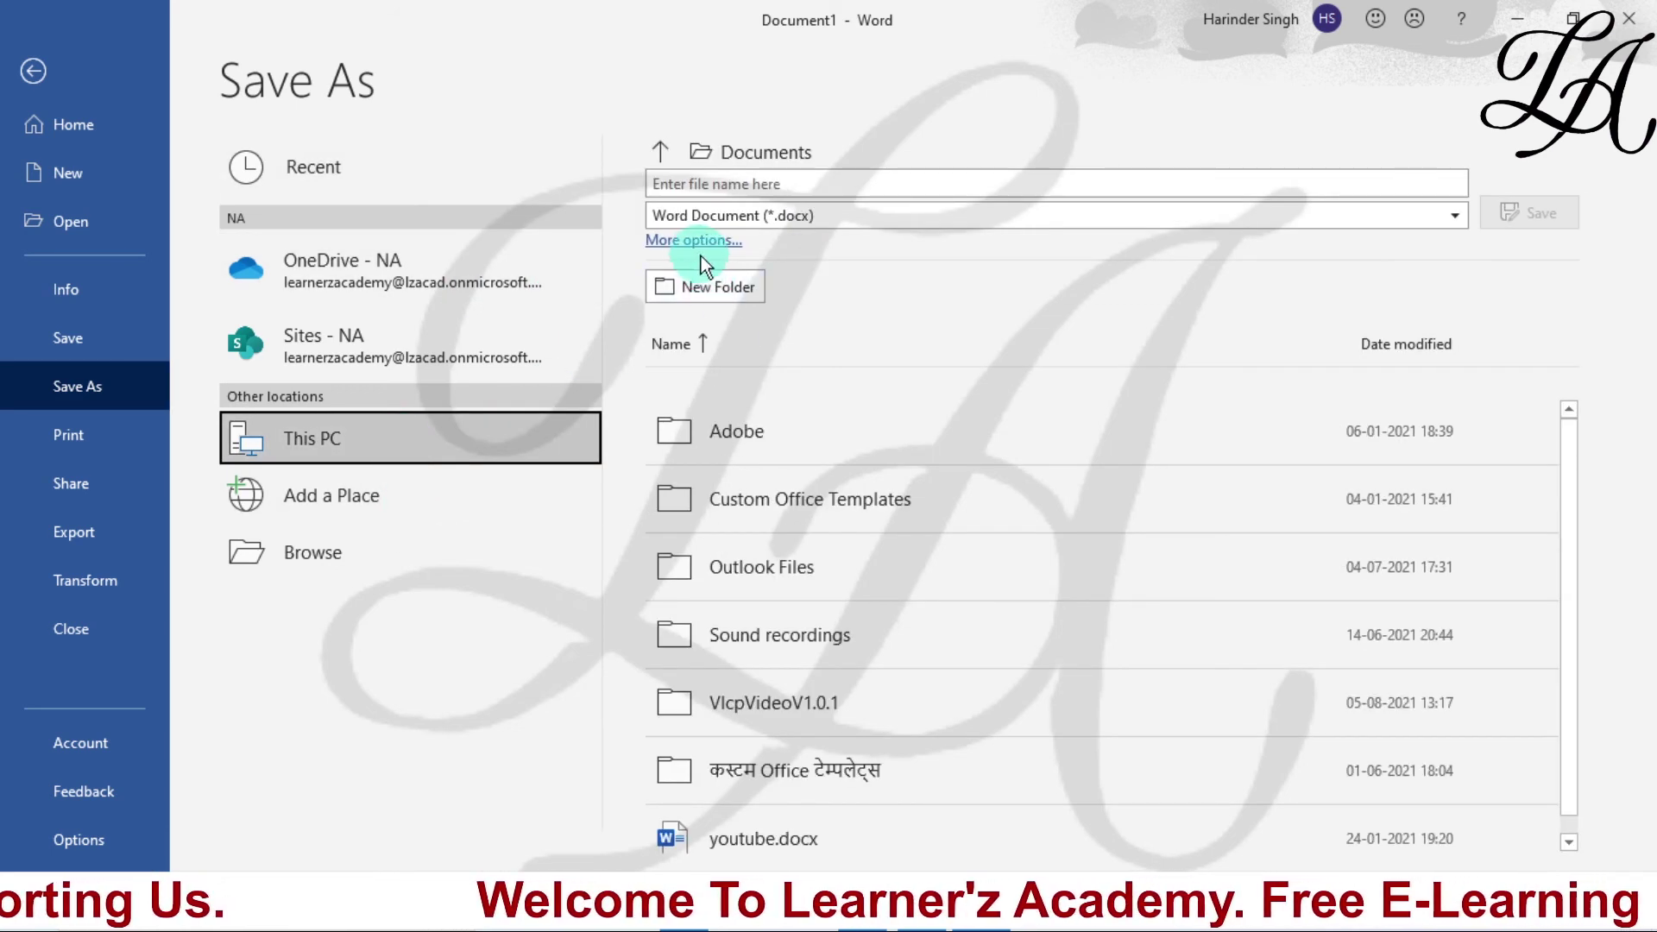
pyautogui.click(1318, 221)
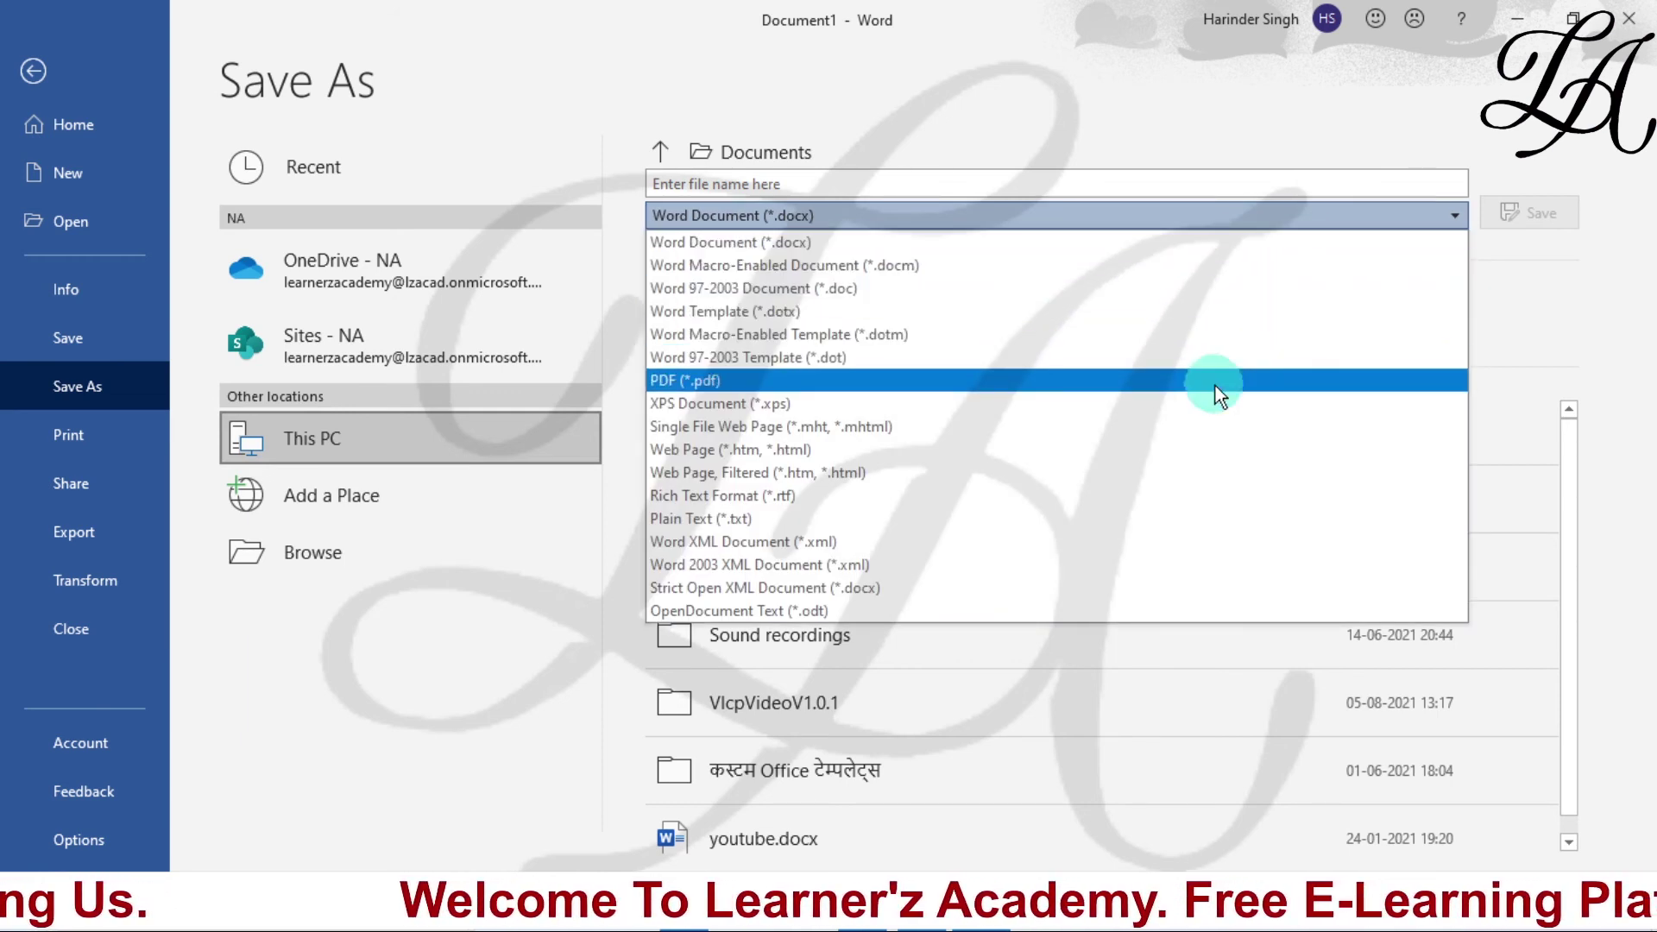
pyautogui.click(1215, 386)
pyautogui.click(919, 188)
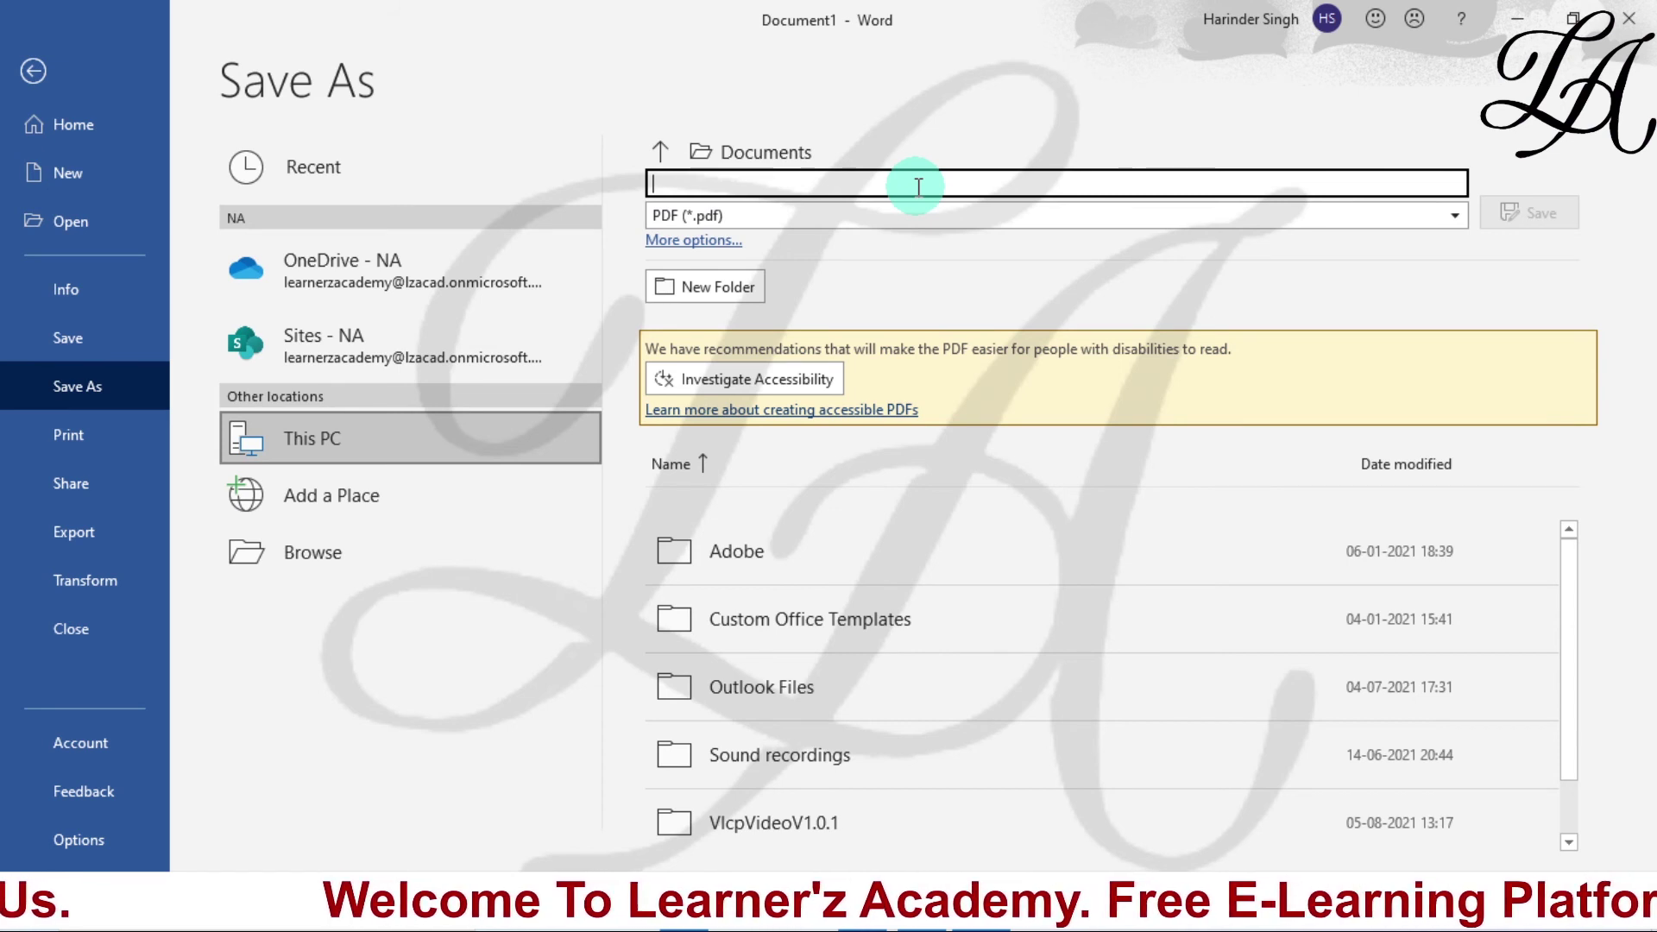
pyautogui.write('rakhi')
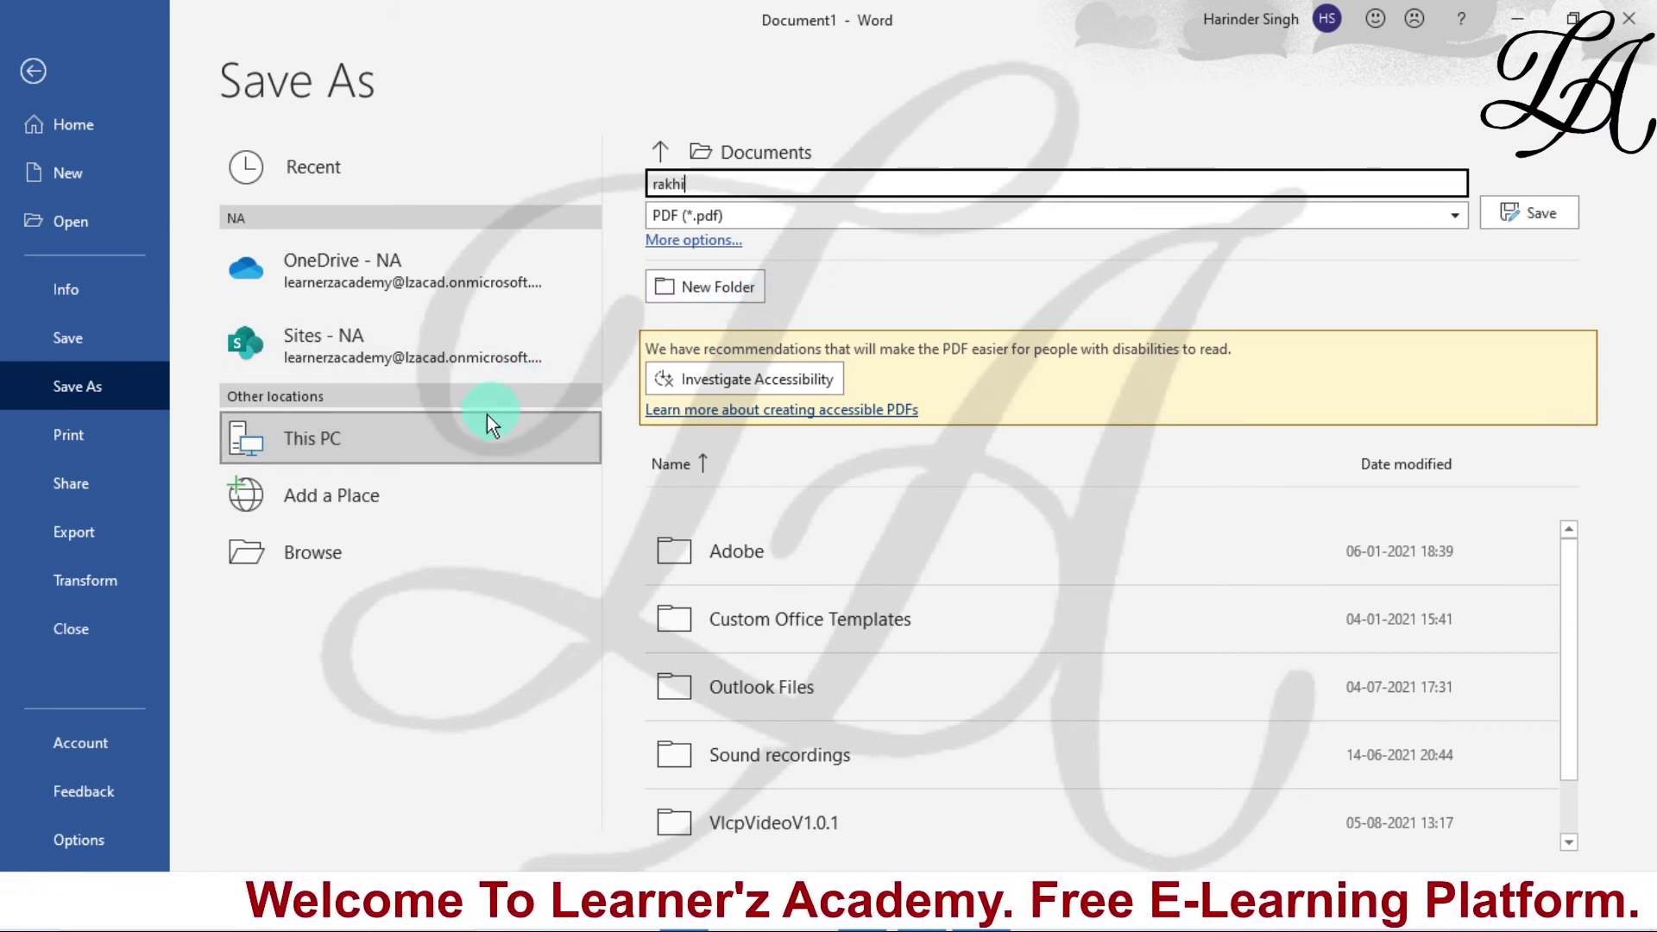
pyautogui.click(345, 557)
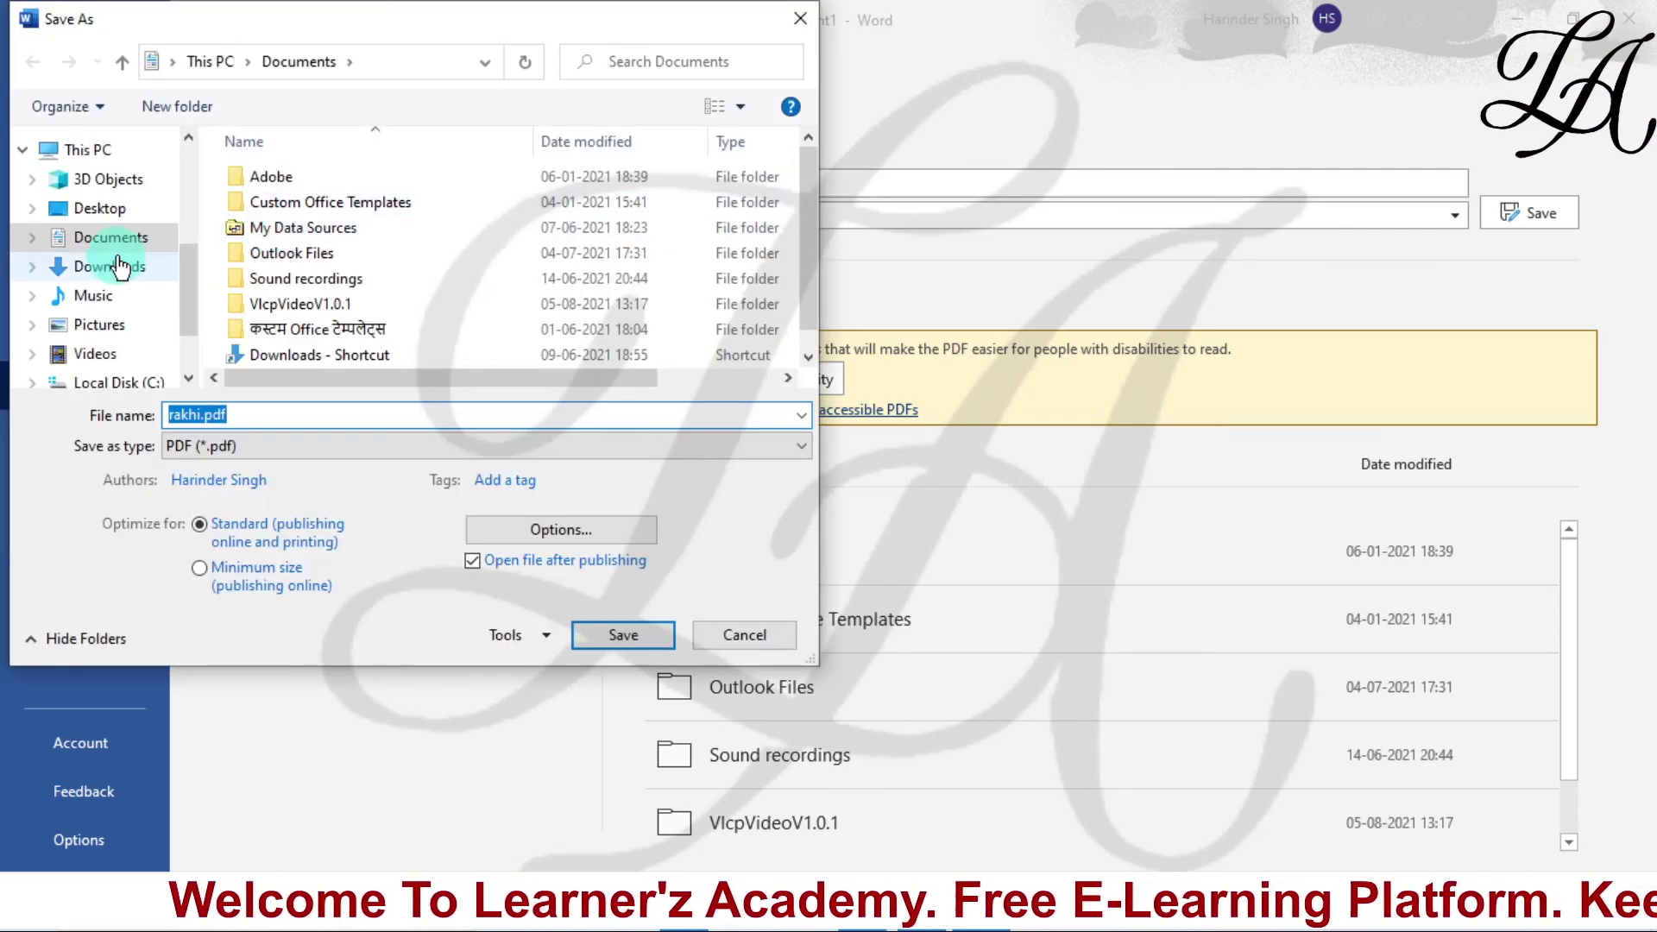
pyautogui.click(112, 210)
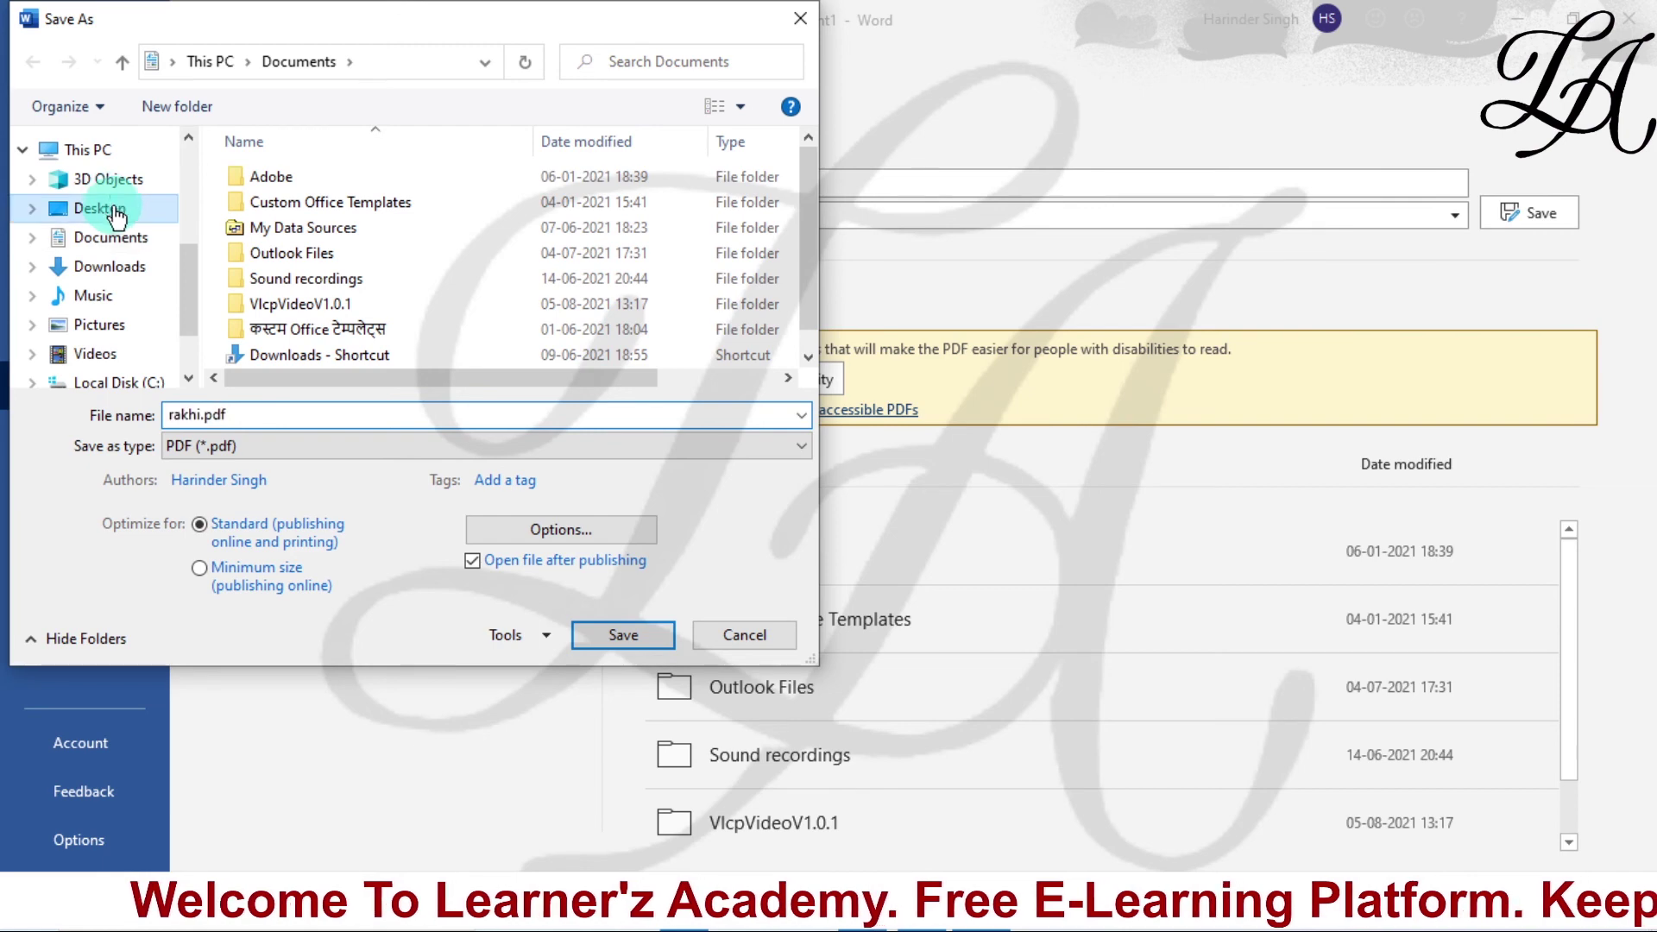
pyautogui.click(583, 476)
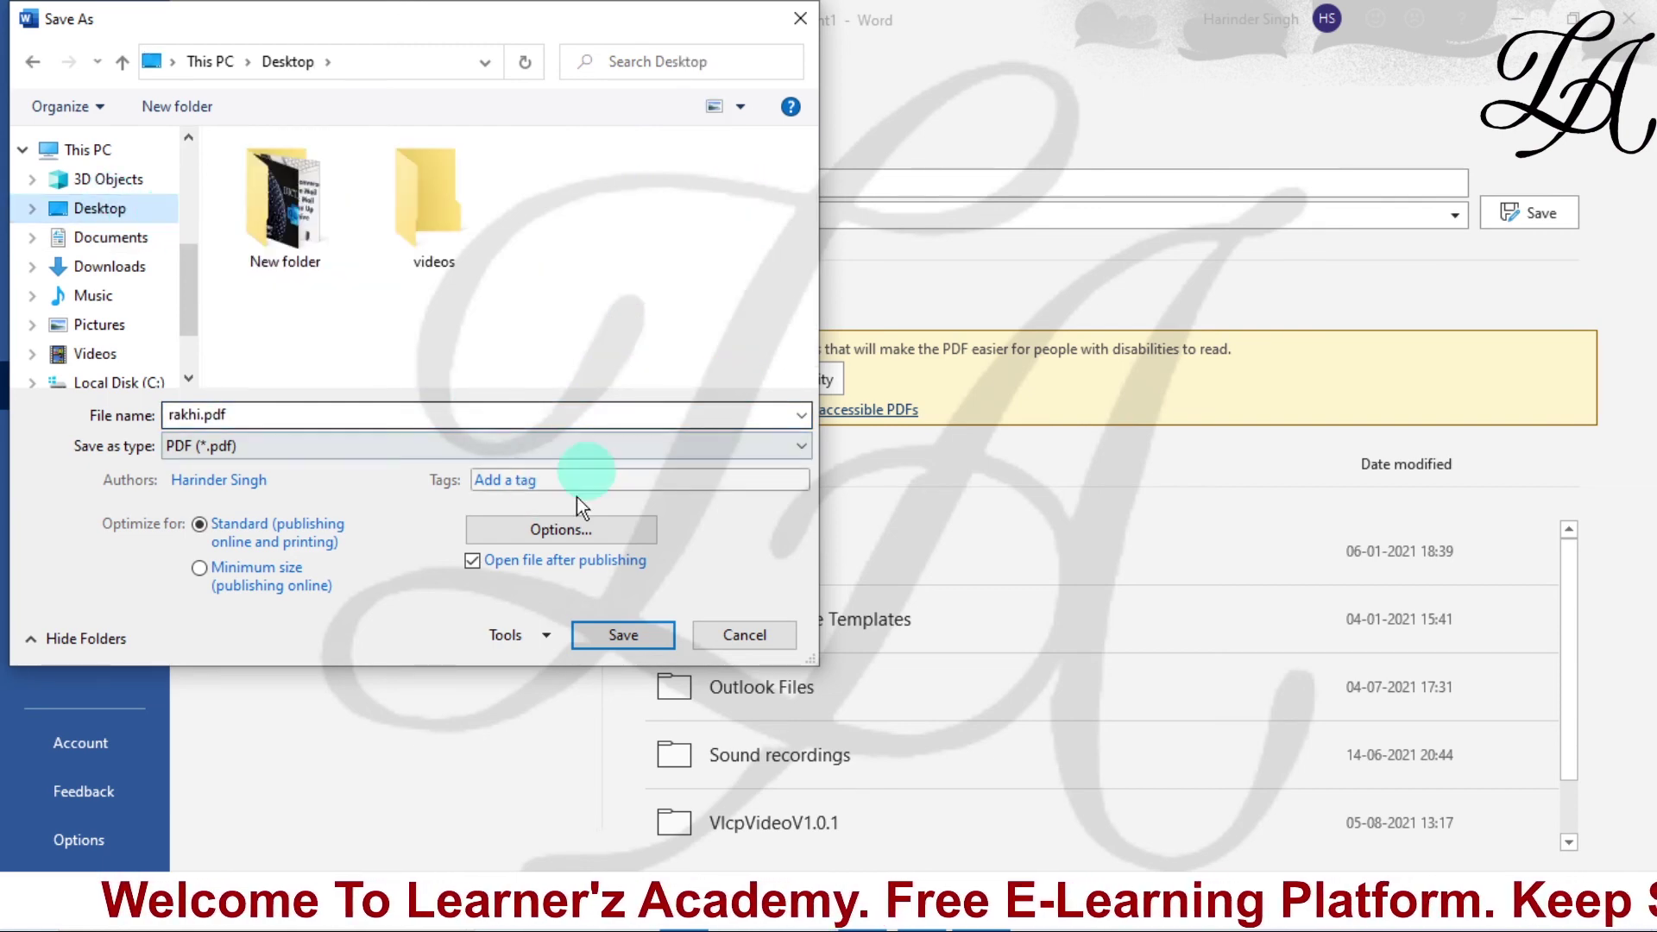
pyautogui.click(650, 632)
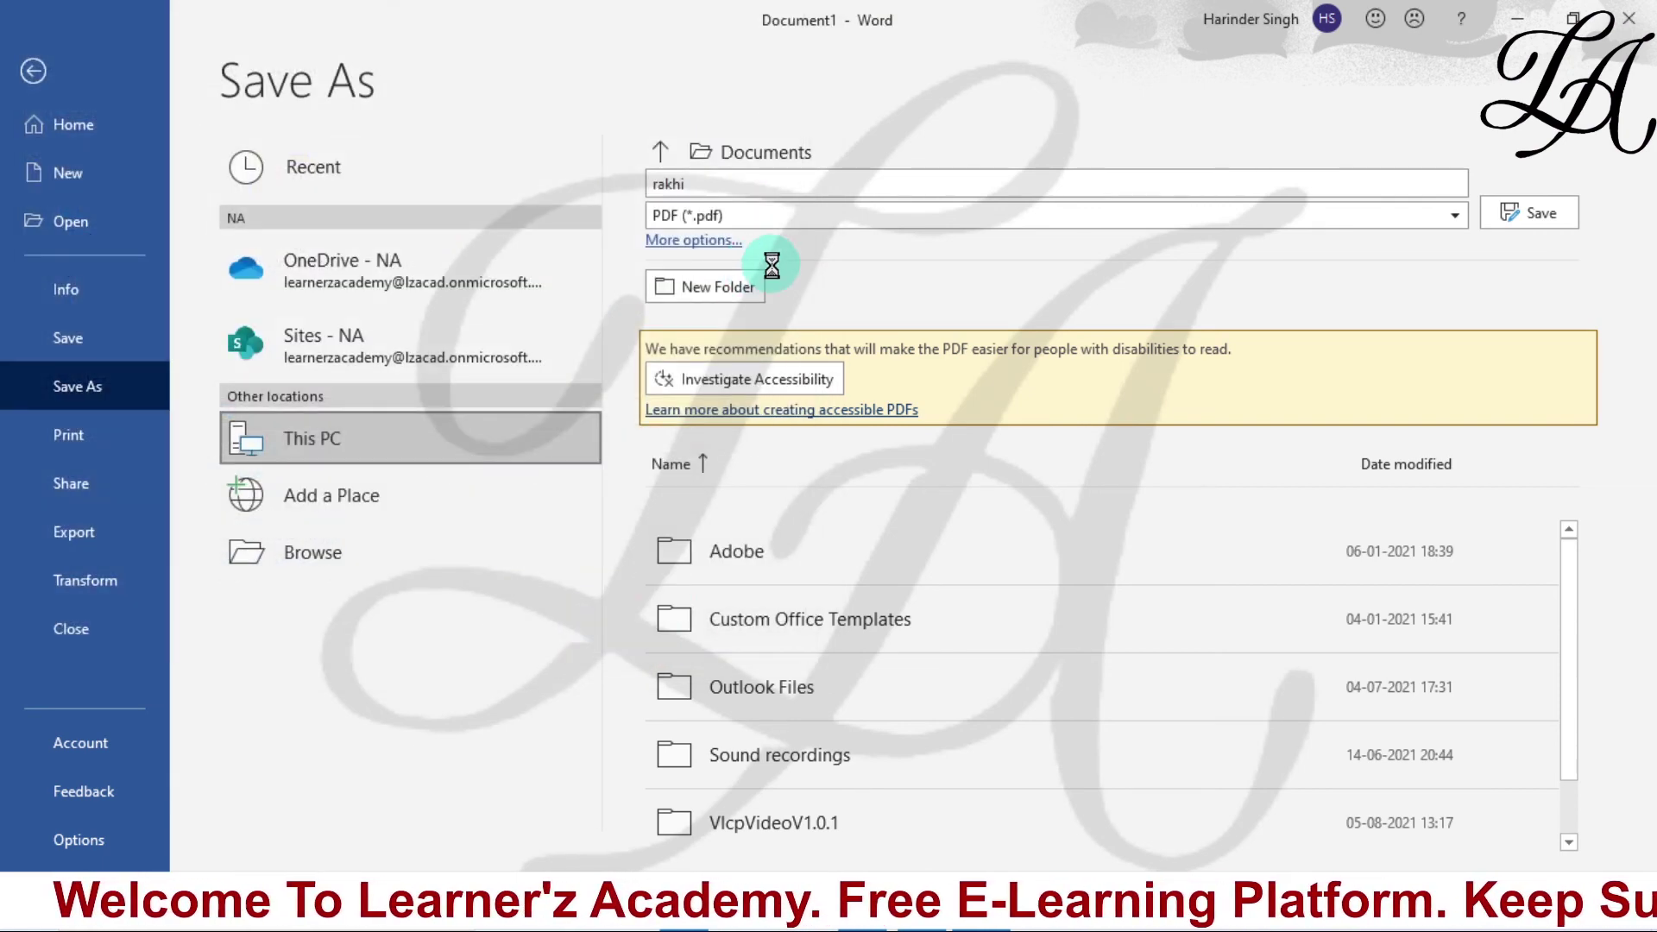